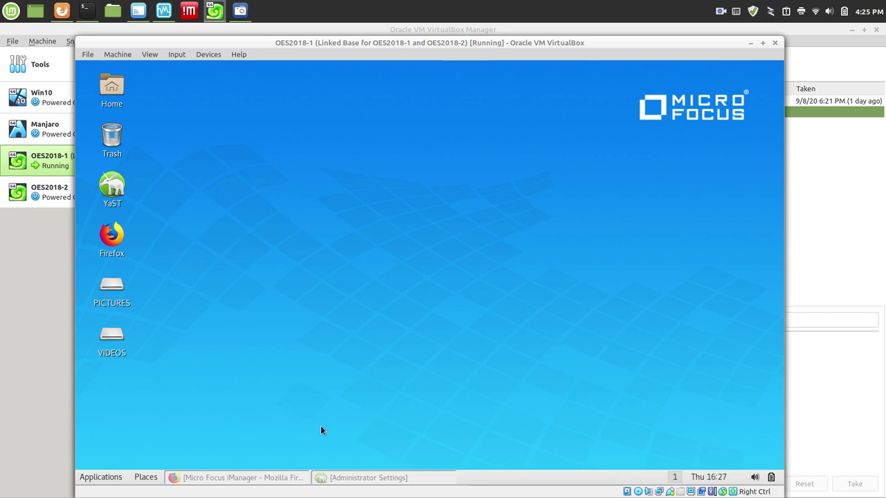
Restore the Firefox iManager window on OES2018-1 and complete the login to the CLOUD tree.
{"action": "left_click", "coordinate": [239, 477]}
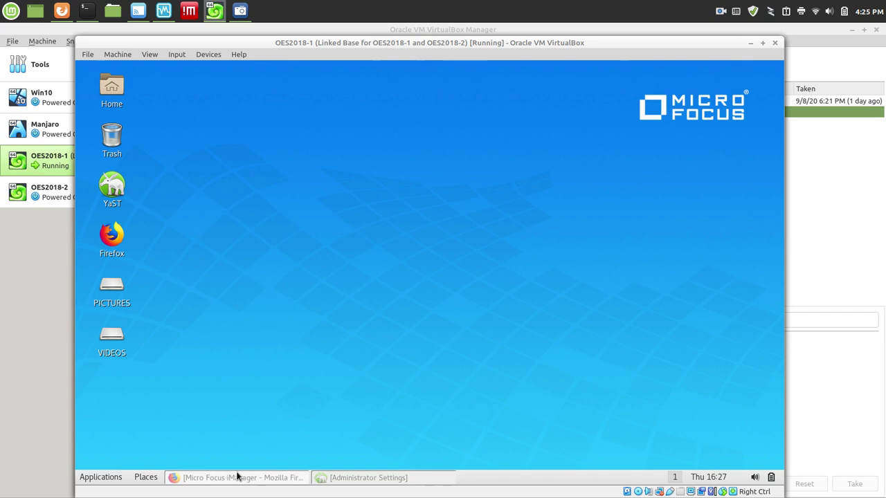
{"action": "left_click", "coordinate": [346, 300]}
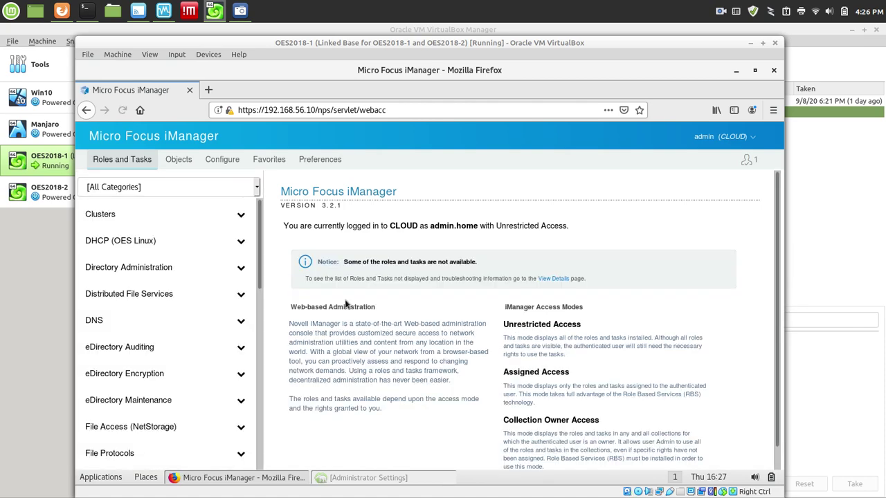
Go through Clusters, My Clusters and My Resources to open POOL1_SERVER's properties.
{"action": "left_click", "coordinate": [128, 214]}
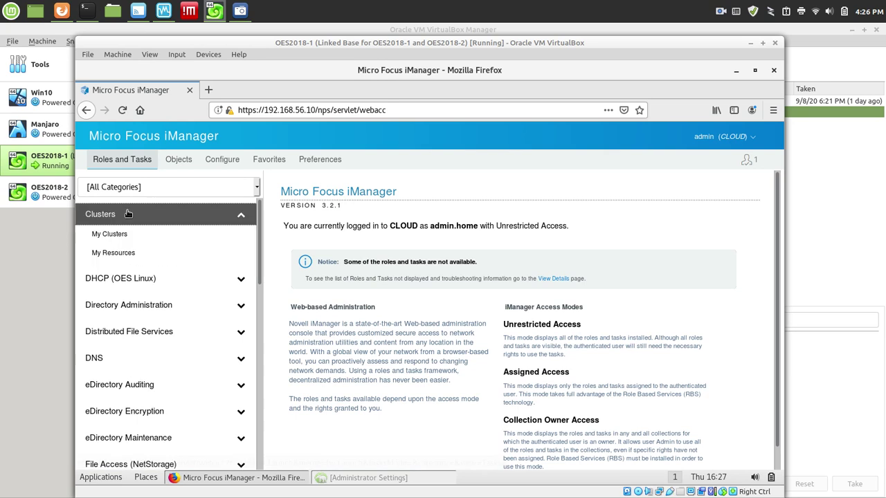
{"action": "left_click", "coordinate": [112, 236]}
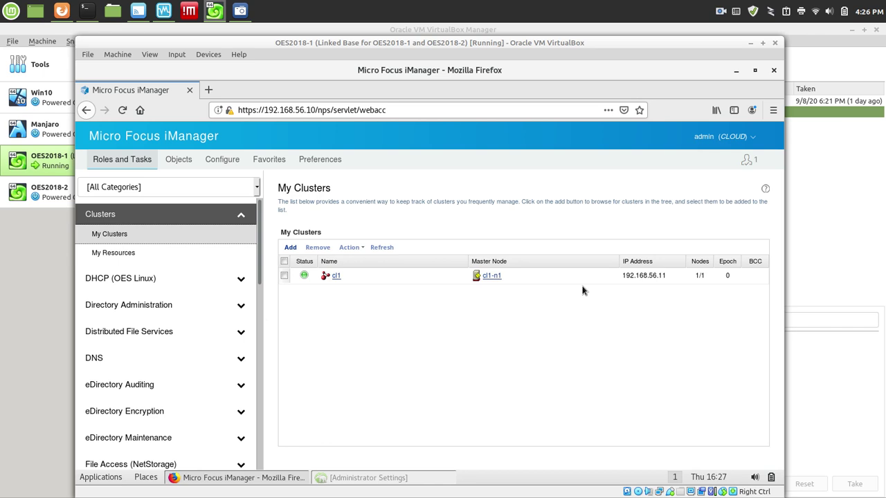
{"action": "left_click", "coordinate": [119, 259]}
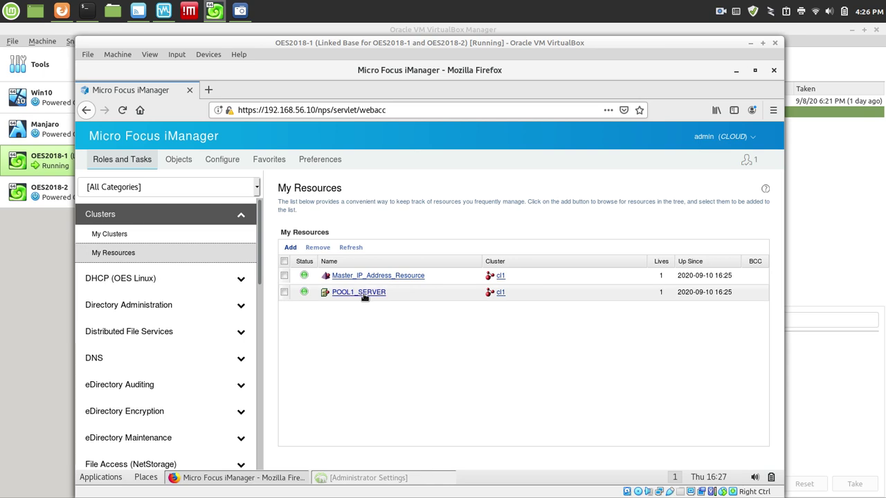
{"action": "left_click", "coordinate": [361, 293]}
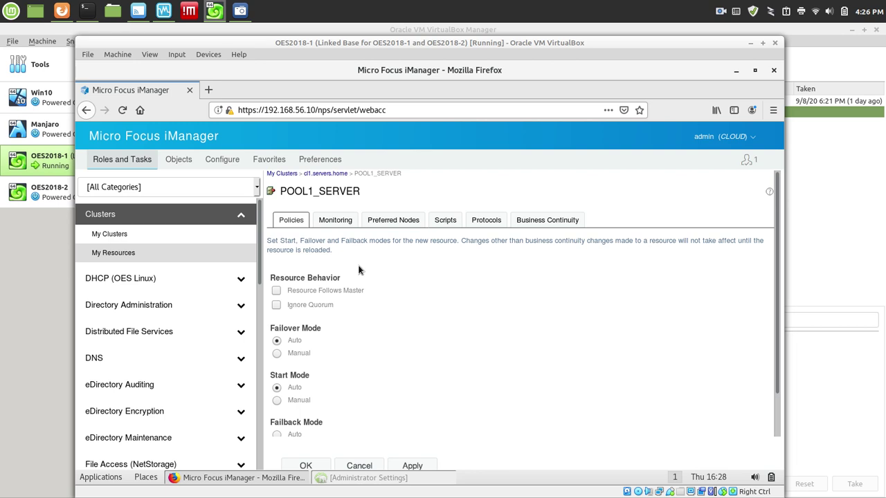
View POOL1_SERVER's protocols (CL1-FS1, 192.168.56.12, NCP), then bring Administrator Settings forward.
{"action": "left_click", "coordinate": [486, 220]}
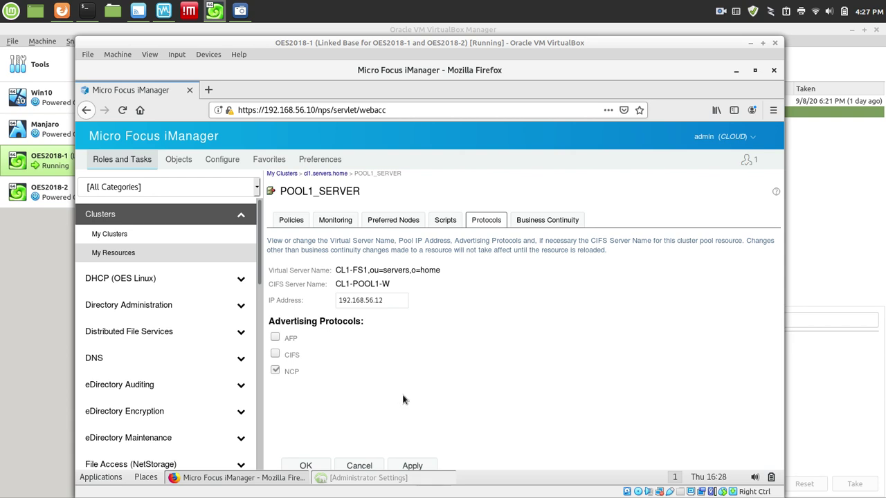
{"action": "left_click", "coordinate": [374, 479]}
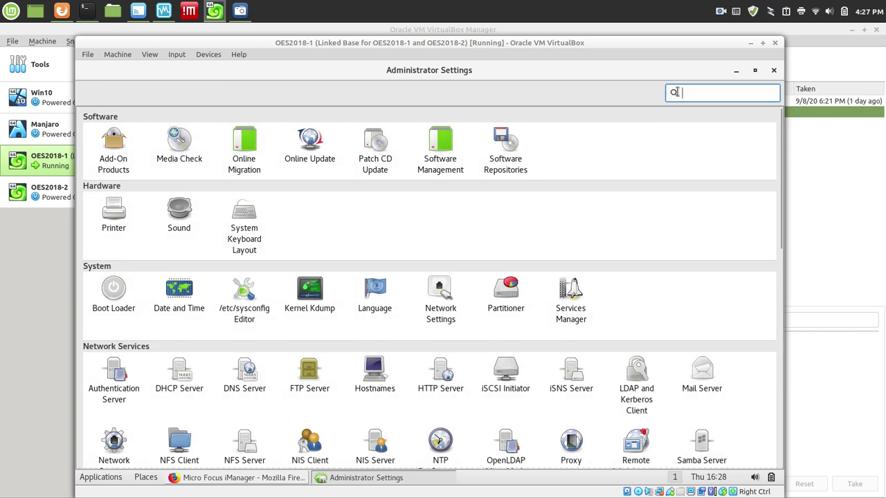
Search 'oes' in Administrator Settings and launch OES Install and Configuration.
{"action": "type", "text": "oes"}
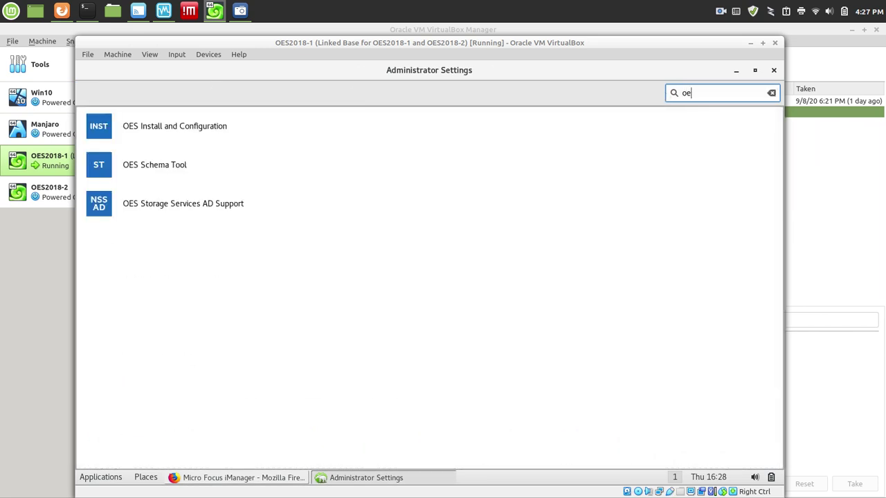
{"action": "left_click", "coordinate": [147, 127]}
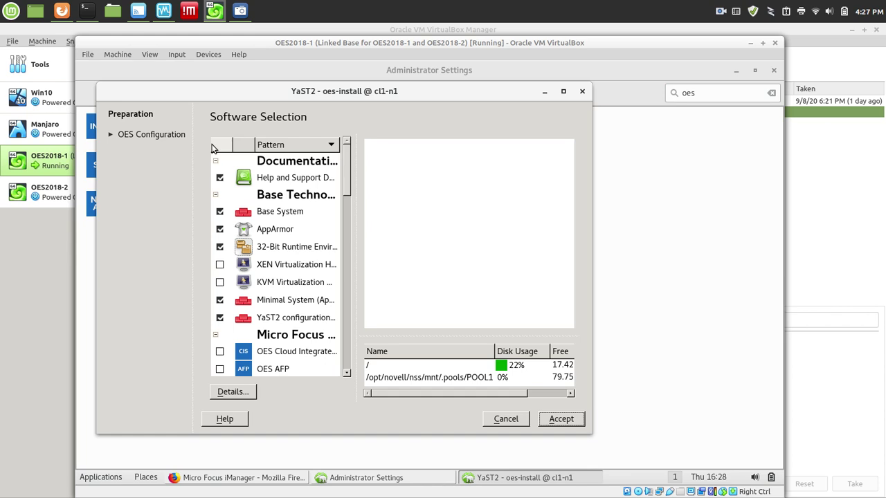
Maximize YaST2, widen the pattern list, and tick the OES CIFS pattern.
{"action": "left_click", "coordinate": [563, 92]}
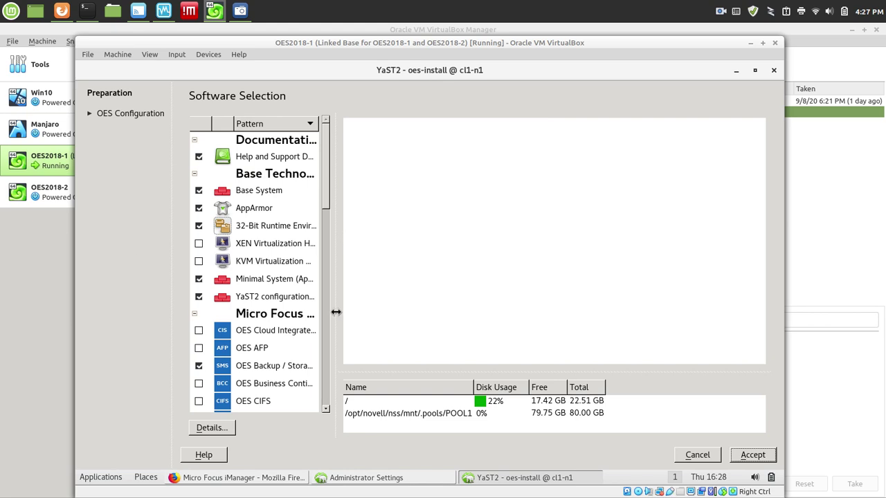
{"action": "left_click_drag", "start_coordinate": [336, 313], "coordinate": [446, 318]}
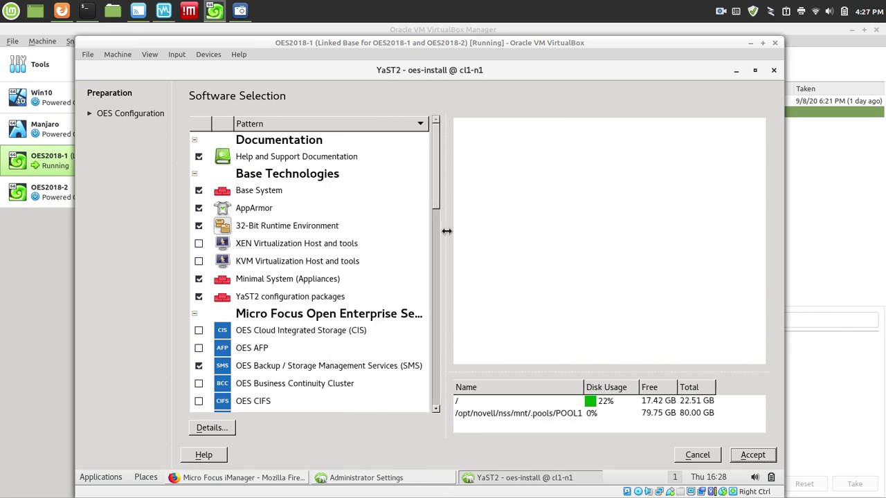
{"action": "left_click_drag", "start_coordinate": [437, 166], "coordinate": [440, 208]}
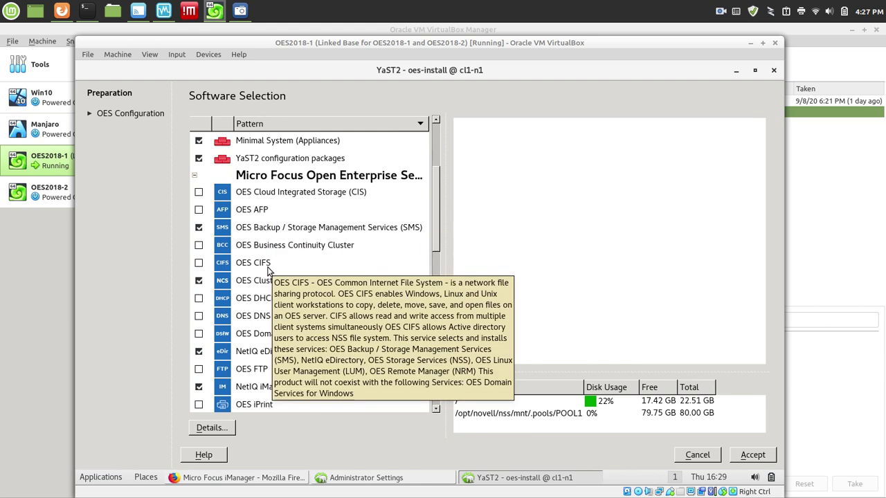
{"action": "mouse_move", "coordinate": [274, 230]}
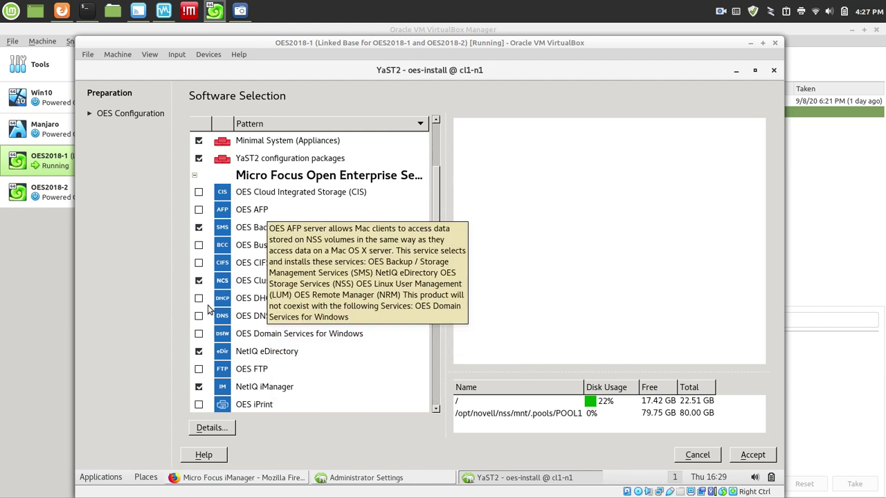
{"action": "left_click", "coordinate": [199, 263]}
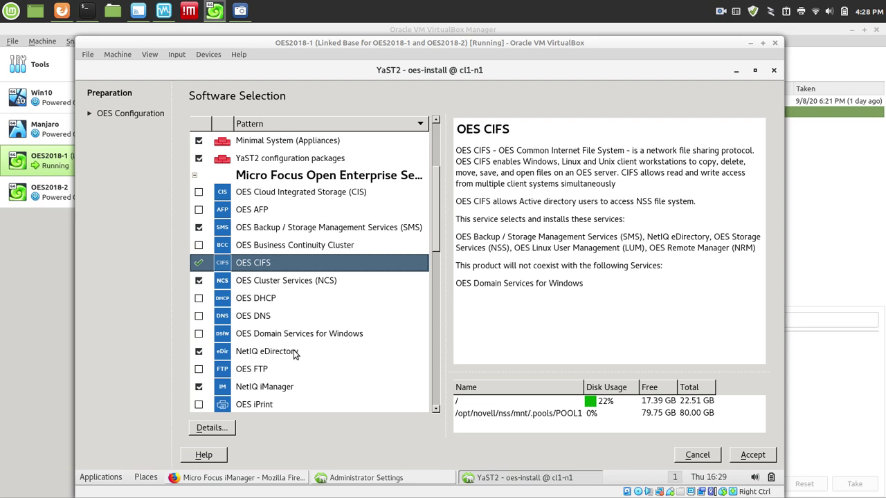
{"action": "mouse_move", "coordinate": [294, 354]}
{"action": "left_click_drag", "start_coordinate": [435, 222], "coordinate": [450, 276]}
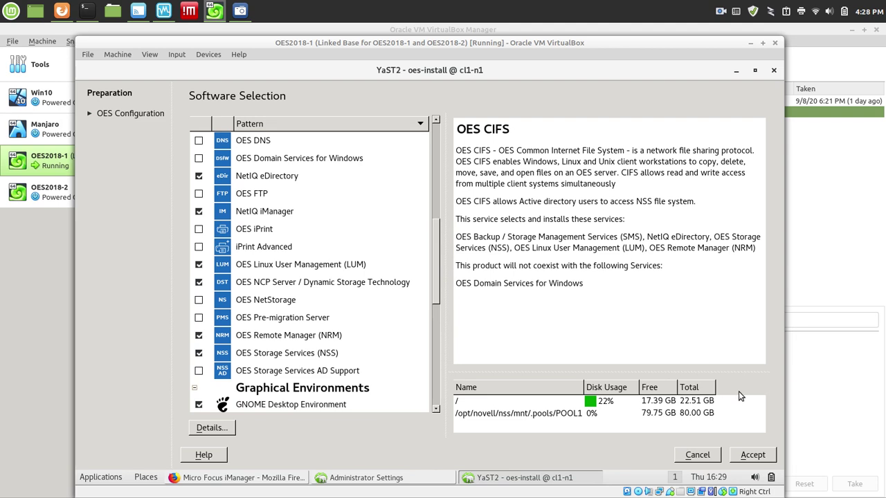
{"action": "left_click", "coordinate": [759, 458]}
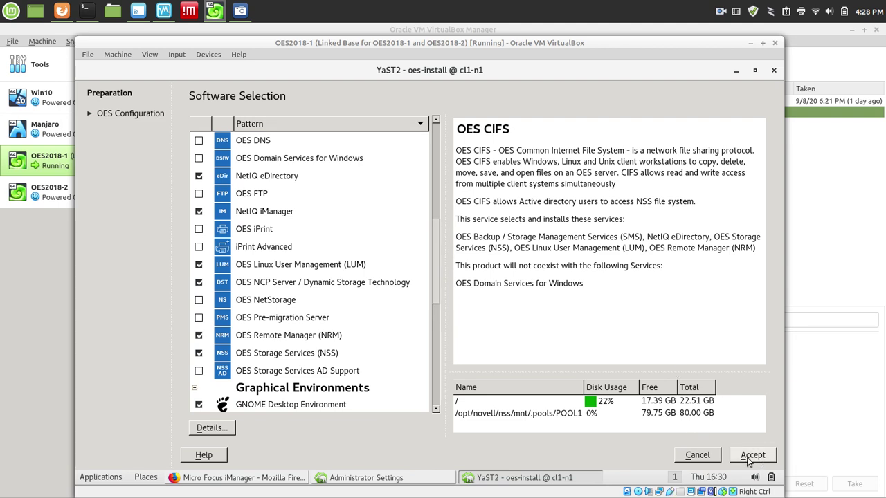
Accept the software selection with OES CIFS to start the installation.
{"action": "left_click", "coordinate": [751, 456]}
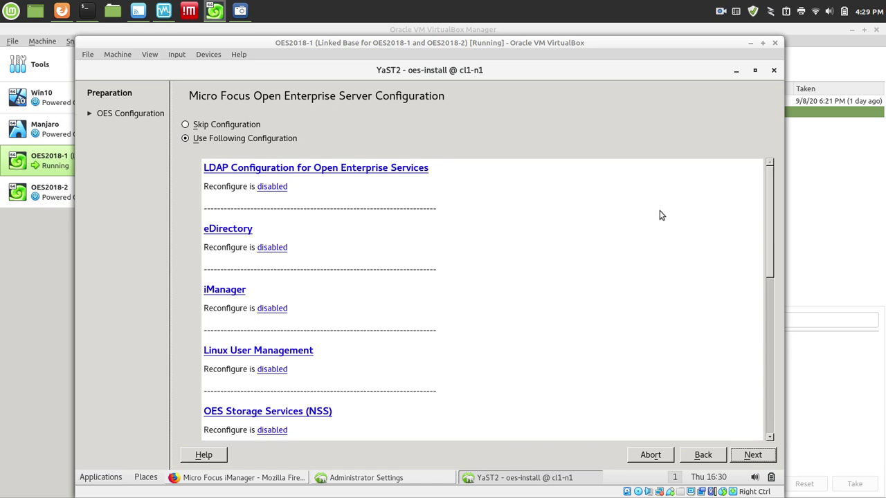
Scroll down the configuration summary and open the OES CIFS Services configuration.
{"action": "left_click_drag", "start_coordinate": [766, 209], "coordinate": [784, 305]}
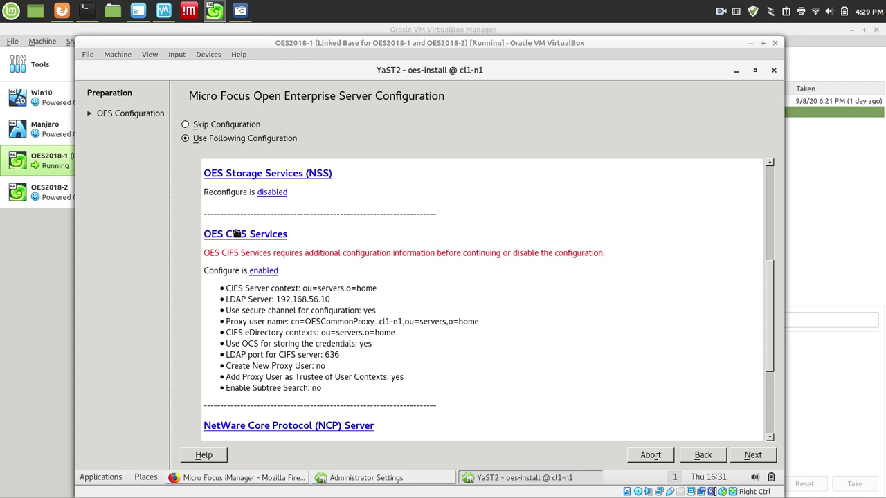
{"action": "left_click", "coordinate": [236, 234]}
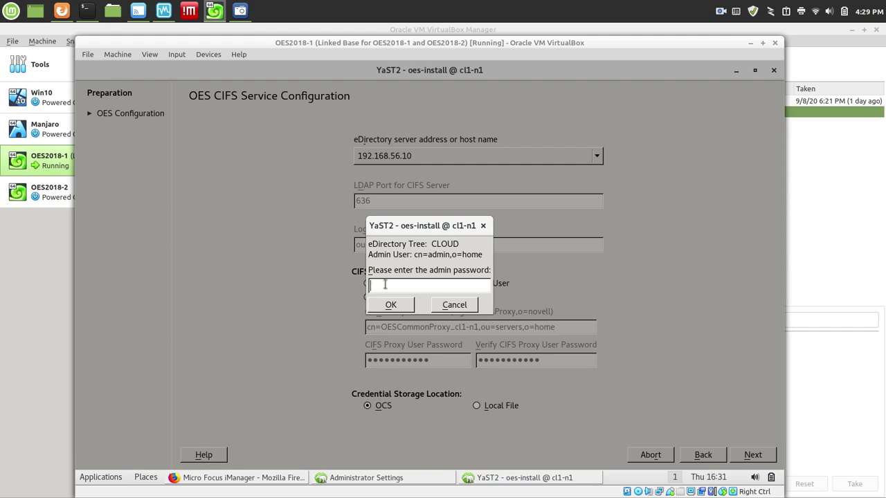
Enter the eDirectory admin password and continue past the CIFS server settings.
{"action": "type", "text": "••••••••"}
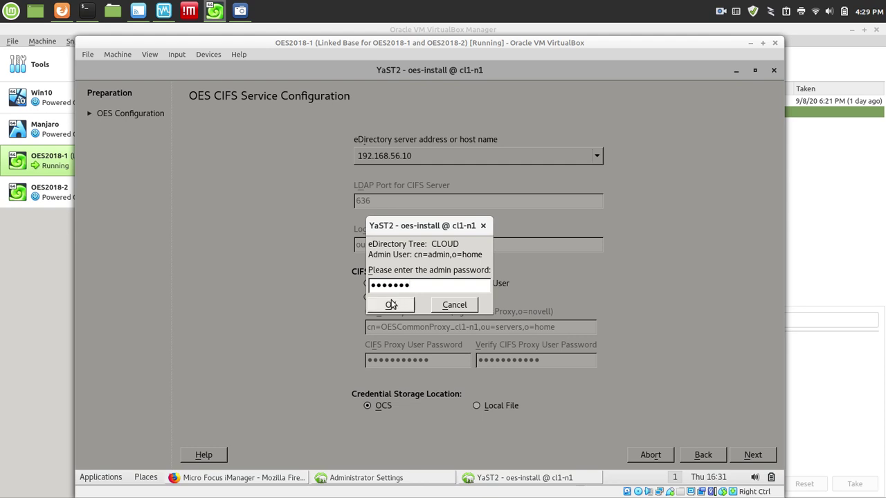
{"action": "left_click", "coordinate": [391, 304]}
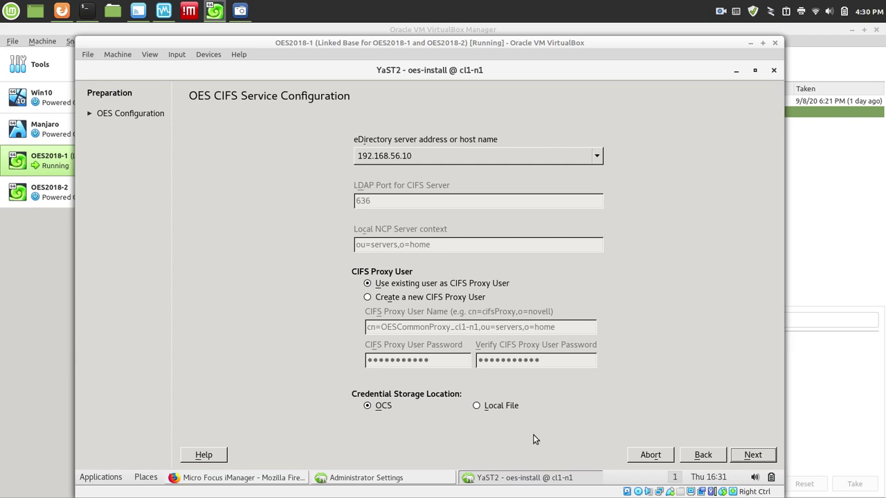
{"action": "left_click", "coordinate": [767, 457]}
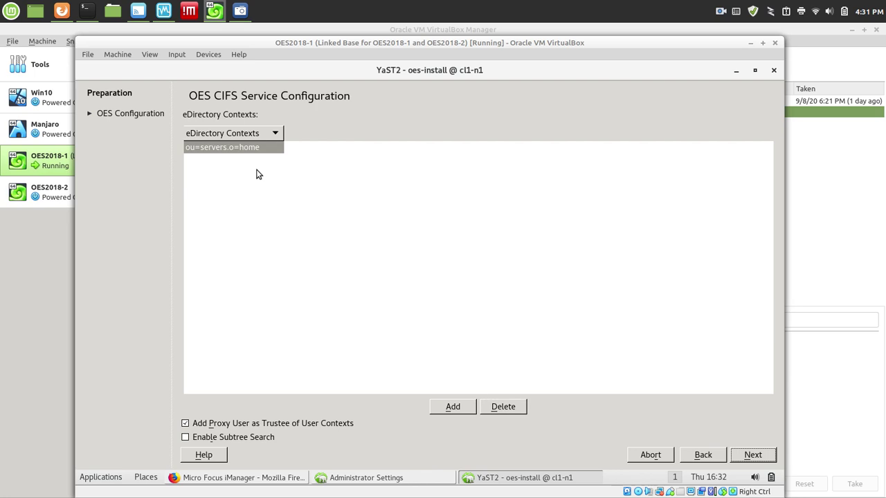
Replace context ou=servers.o=home with o=home, enable subtree search, and continue.
{"action": "left_click", "coordinate": [247, 149]}
{"action": "left_click", "coordinate": [510, 408]}
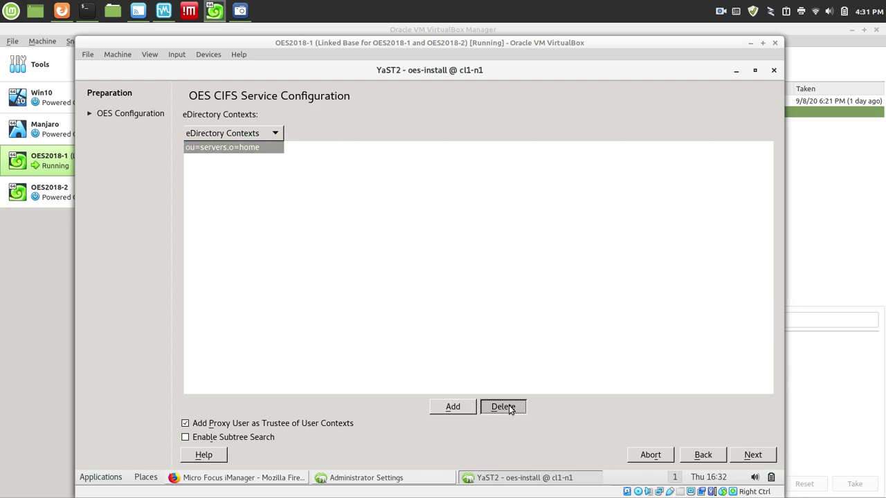
{"action": "left_click", "coordinate": [456, 408]}
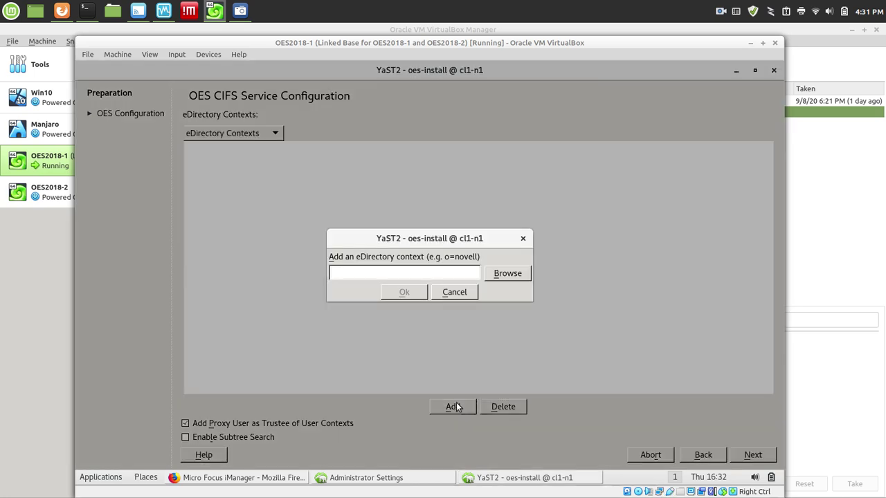
{"action": "type", "text": "o=home"}
{"action": "left_click", "coordinate": [401, 295]}
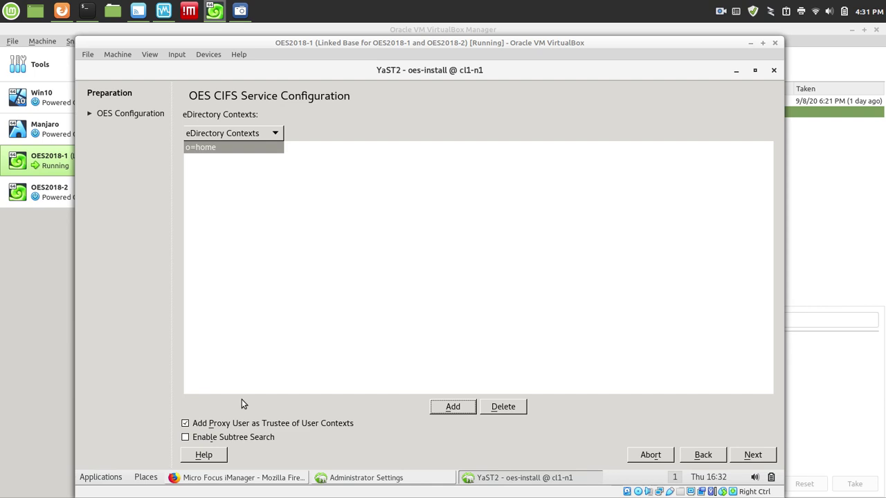
{"action": "left_click", "coordinate": [185, 438]}
{"action": "left_click", "coordinate": [748, 455]}
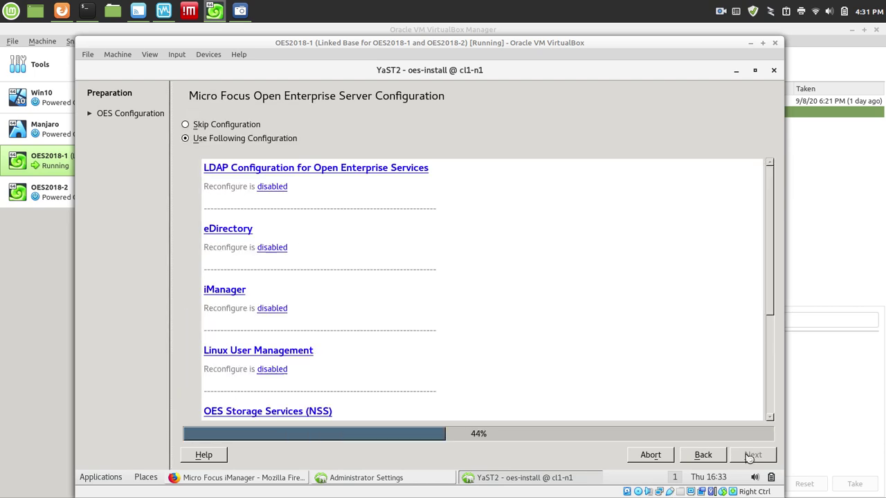
Save the OES configuration and finish on the Installation Completed page.
{"action": "left_click", "coordinate": [750, 457]}
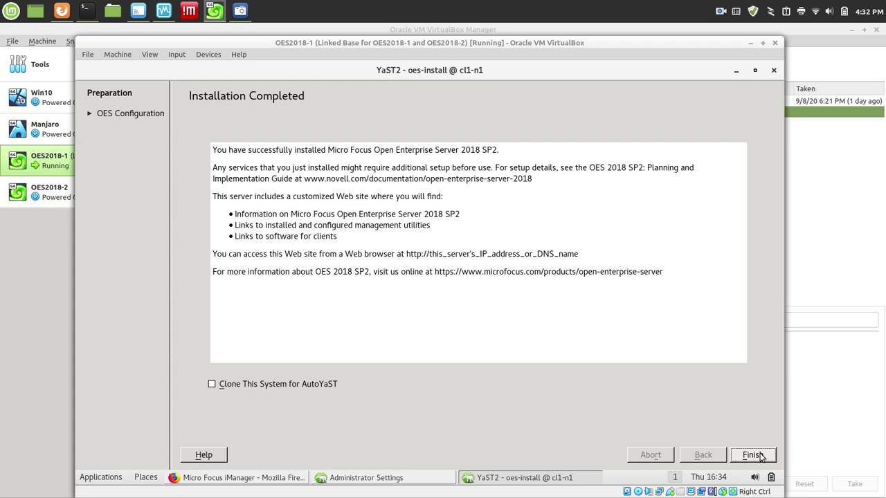
{"action": "left_click", "coordinate": [758, 456]}
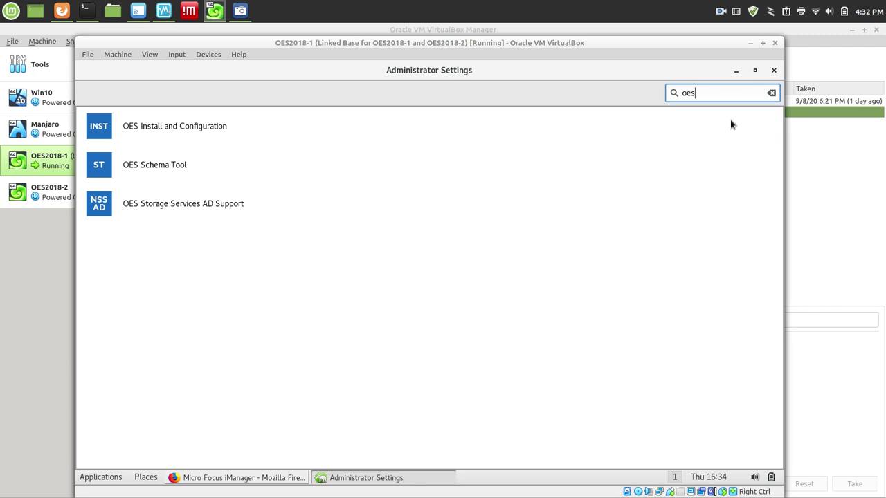
Hide Administrator Settings and launch CIFS under File Protocols, which returns to the iManager login.
{"action": "left_click", "coordinate": [735, 72]}
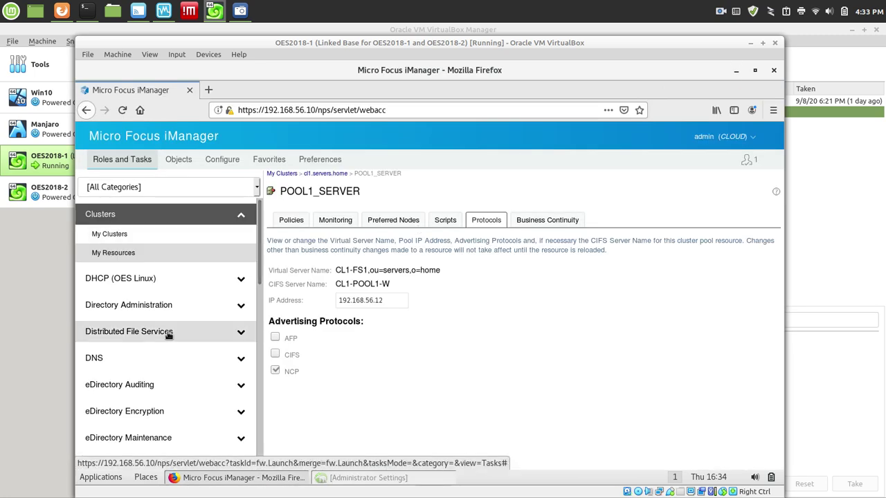
{"action": "left_click_drag", "start_coordinate": [262, 231], "coordinate": [256, 274]}
{"action": "scroll", "coordinate": [255, 274], "scroll_direction": "down", "scroll_amount": 2}
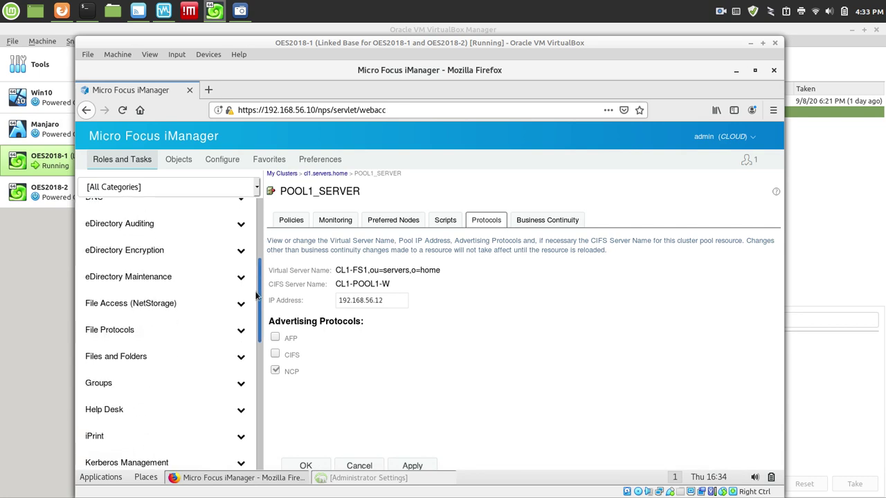
{"action": "left_click", "coordinate": [111, 327]}
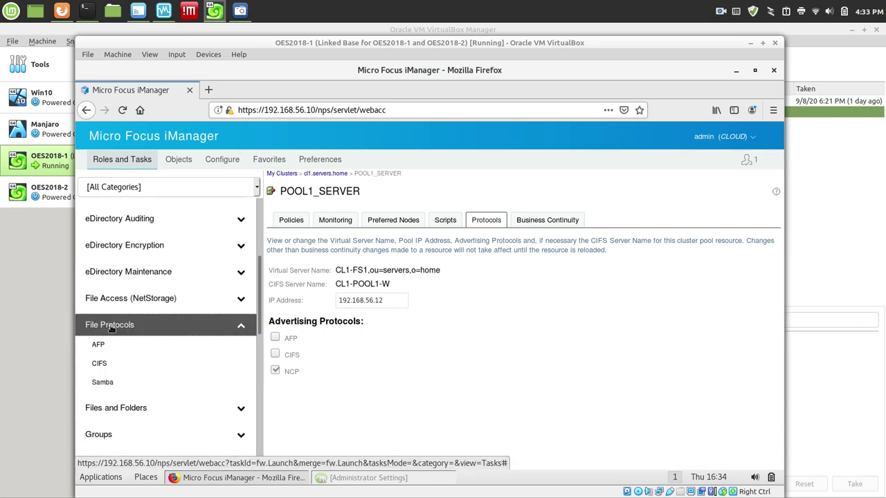
{"action": "left_click", "coordinate": [100, 363]}
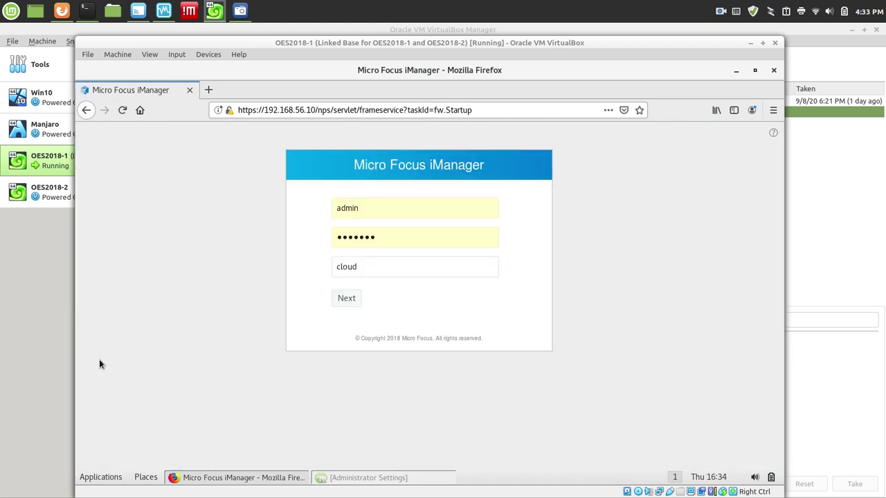
Log back into iManager and reopen the CIFS task under File Protocols.
{"action": "left_click", "coordinate": [348, 299]}
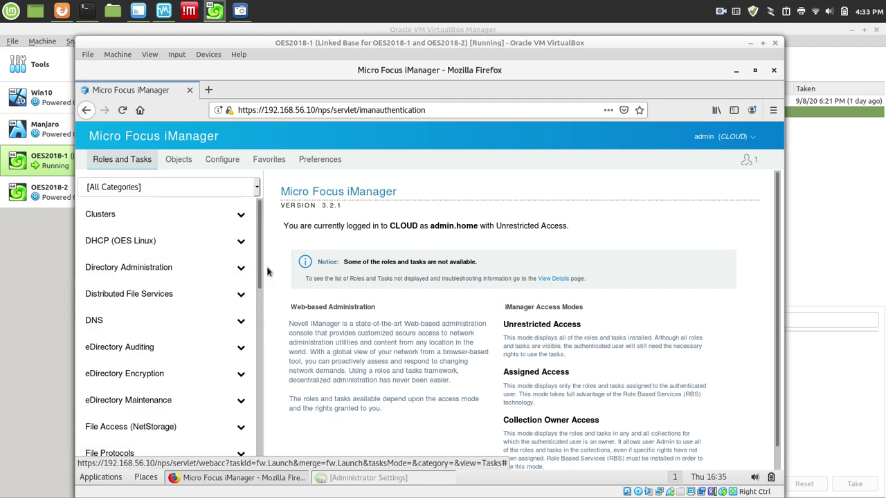
{"action": "left_click_drag", "start_coordinate": [261, 274], "coordinate": [264, 317]}
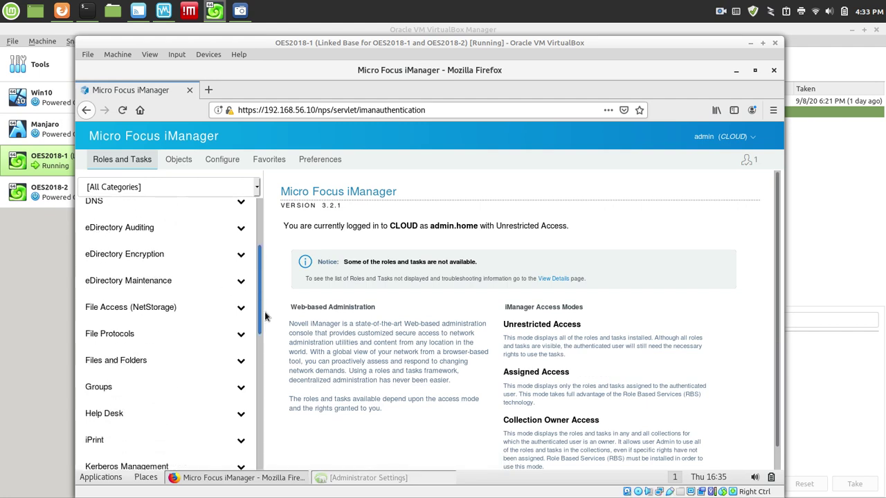
{"action": "left_click", "coordinate": [109, 335]}
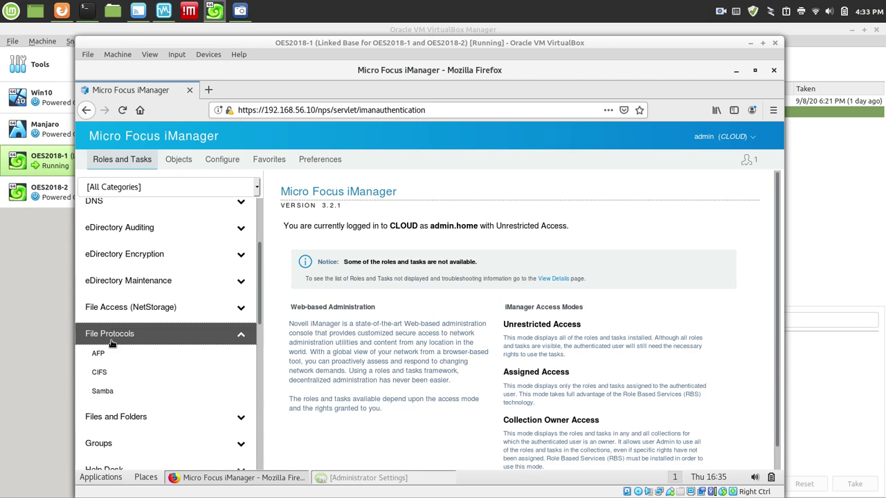
{"action": "left_click", "coordinate": [98, 371]}
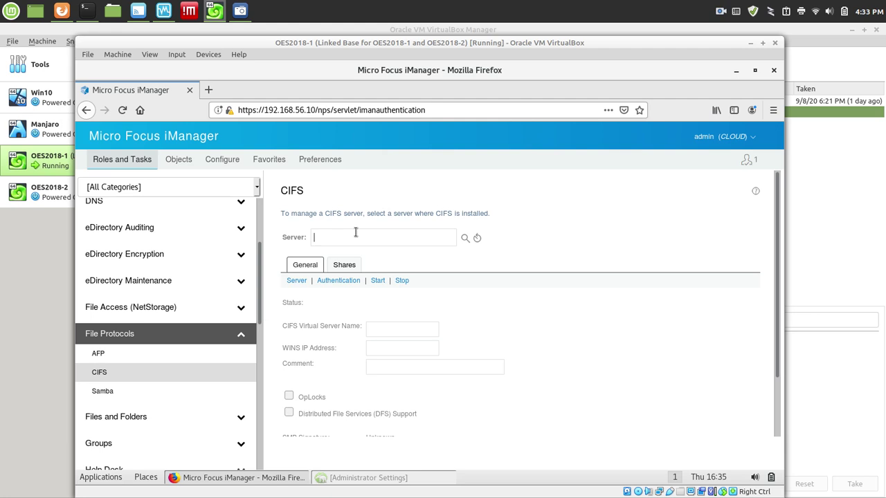
Browse home > servers in the Object Selector and pick cl1-n1 as the CIFS server.
{"action": "left_click", "coordinate": [465, 239]}
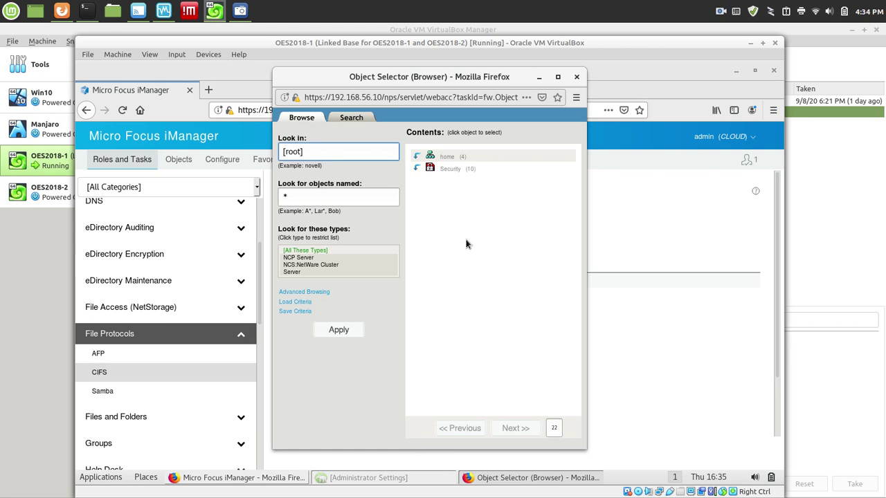
{"action": "left_click", "coordinate": [427, 157]}
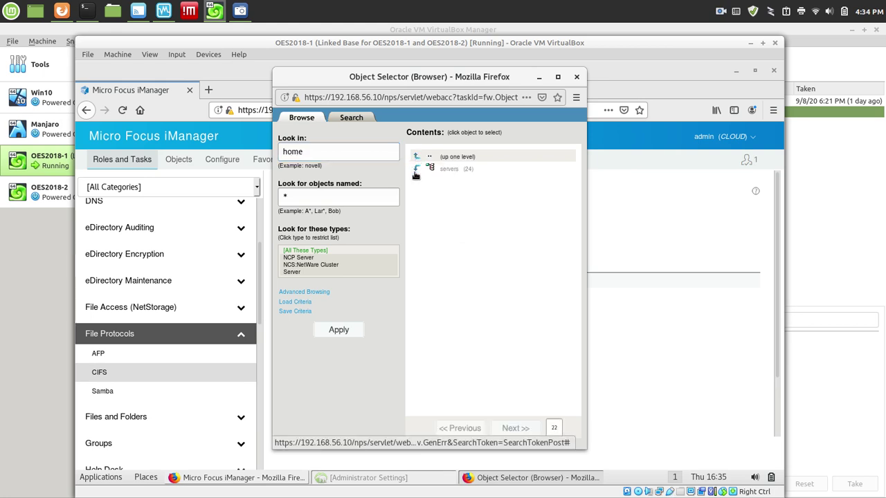
{"action": "left_click", "coordinate": [417, 168]}
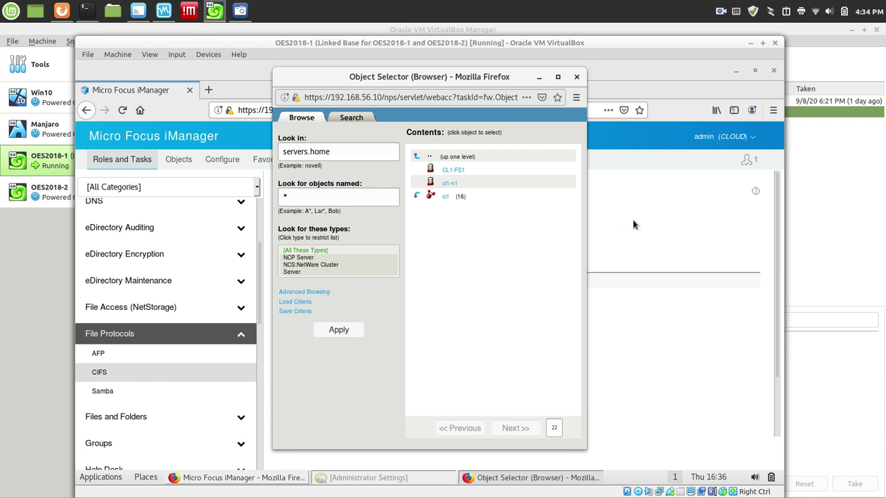
{"action": "left_click", "coordinate": [447, 184]}
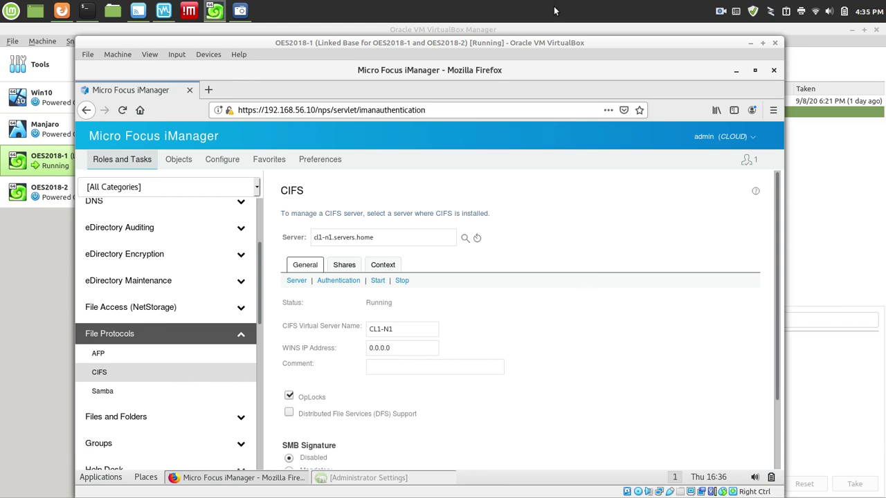
Reload the CIFS page without resending data and tick Distributed File Services (DFS) Support.
{"action": "key", "text": "F5"}
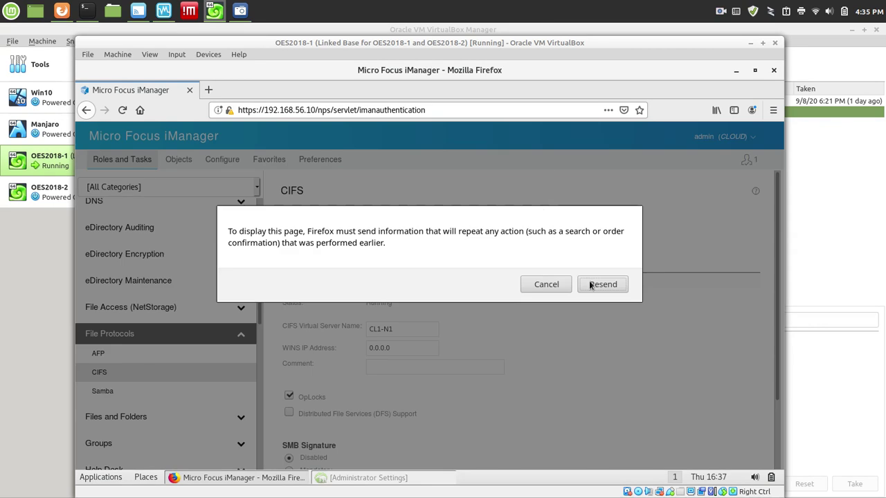
{"action": "left_click", "coordinate": [554, 285]}
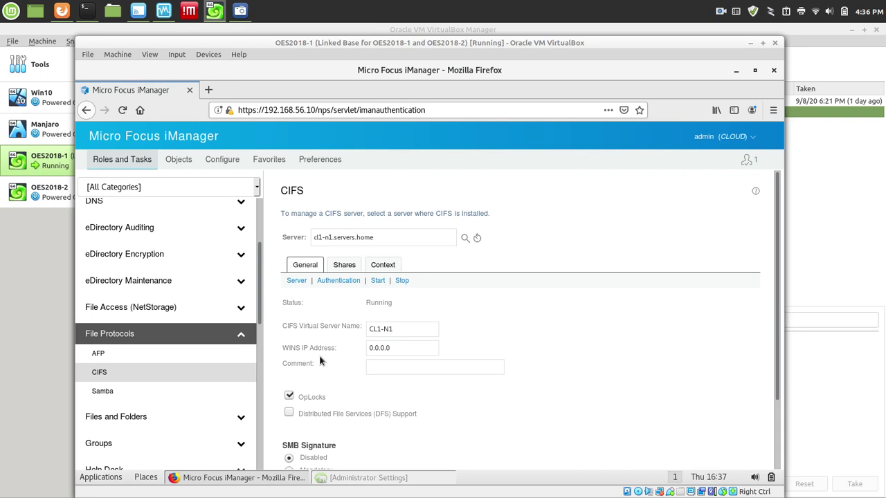
{"action": "left_click", "coordinate": [289, 413]}
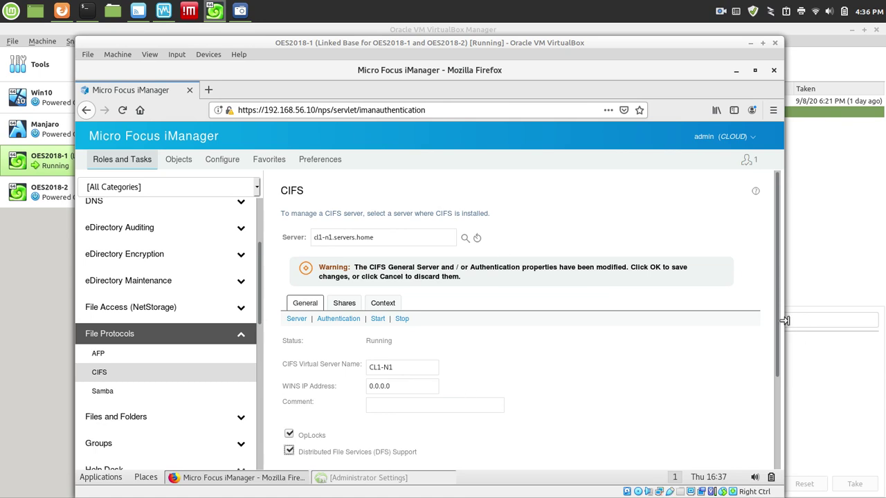
Save cl1-n1's CIFS properties with OK and return to the CIFS task.
{"action": "left_click_drag", "start_coordinate": [777, 322], "coordinate": [794, 430]}
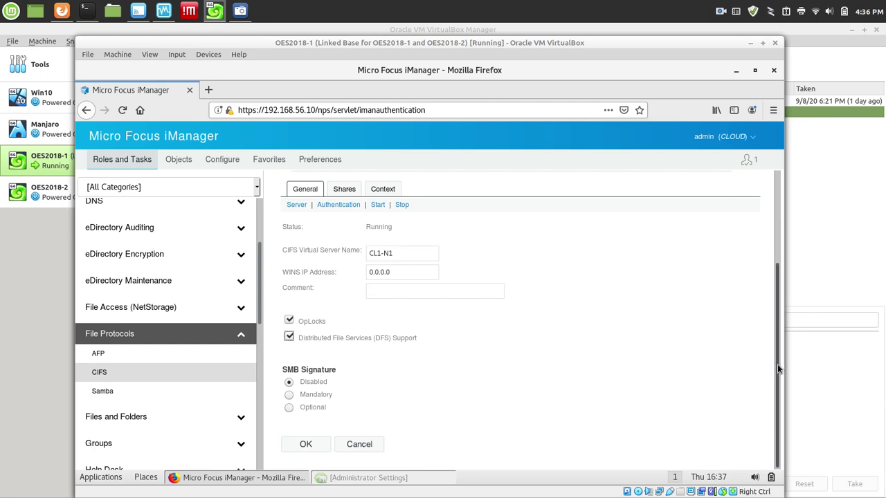
{"action": "left_click_drag", "start_coordinate": [777, 364], "coordinate": [755, 261]}
{"action": "scroll", "coordinate": [755, 261], "scroll_direction": "down", "scroll_amount": 3}
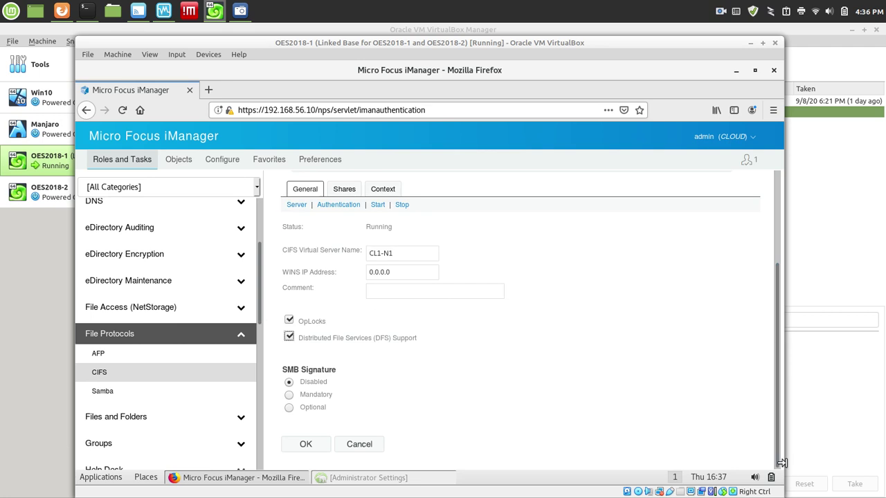
{"action": "left_click", "coordinate": [306, 444]}
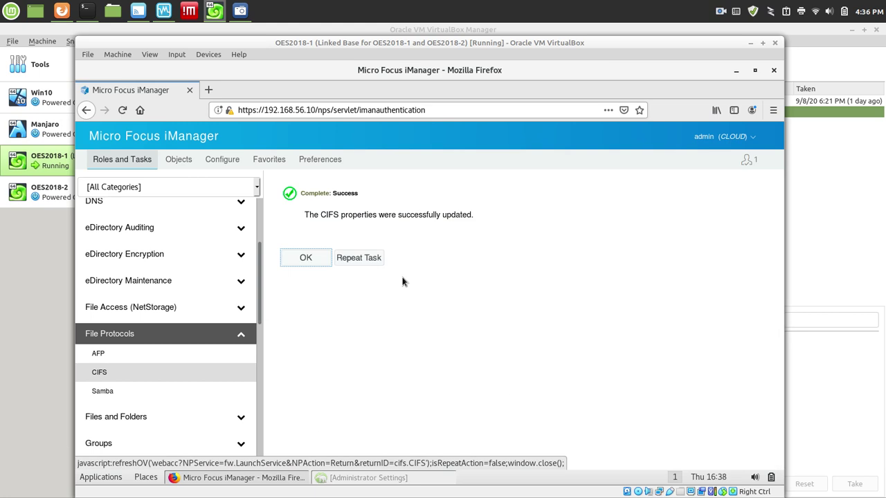
{"action": "left_click", "coordinate": [369, 262]}
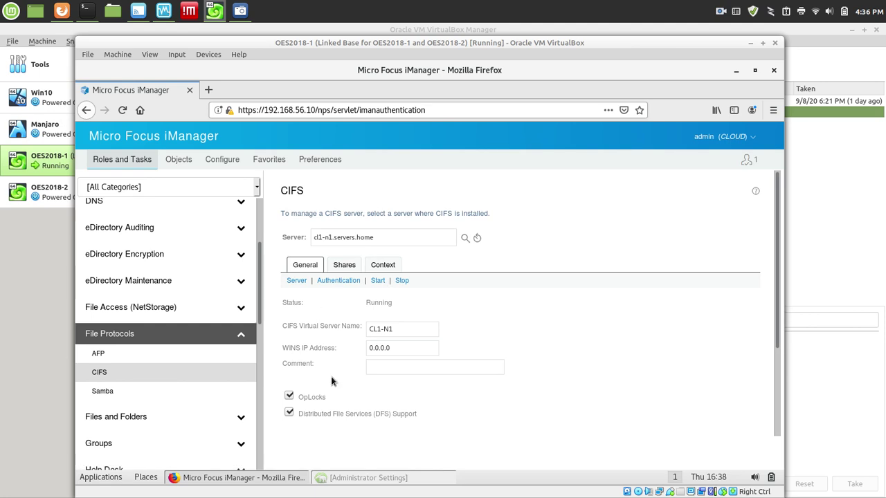
Enter 'Node 1' as the cl1-n1 server's Comment.
{"action": "left_click", "coordinate": [409, 366]}
{"action": "type", "text": "Node 1"}
{"action": "left_click_drag", "start_coordinate": [777, 283], "coordinate": [783, 397]}
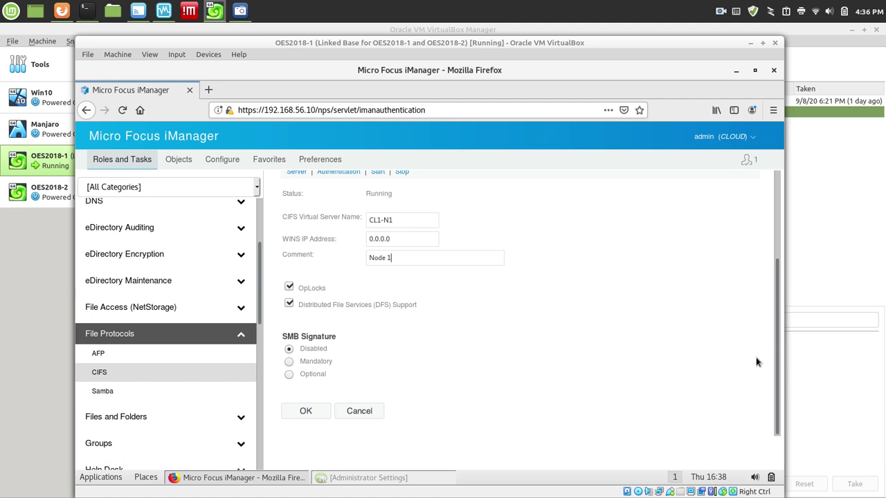
{"action": "left_click_drag", "start_coordinate": [776, 359], "coordinate": [776, 264]}
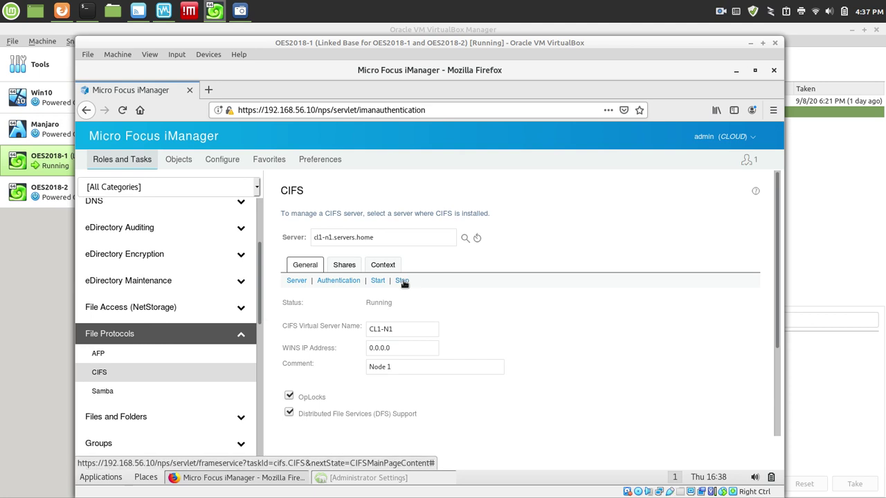
Check the Authentication settings, save the CIFS changes and acknowledge the success message.
{"action": "left_click", "coordinate": [341, 281]}
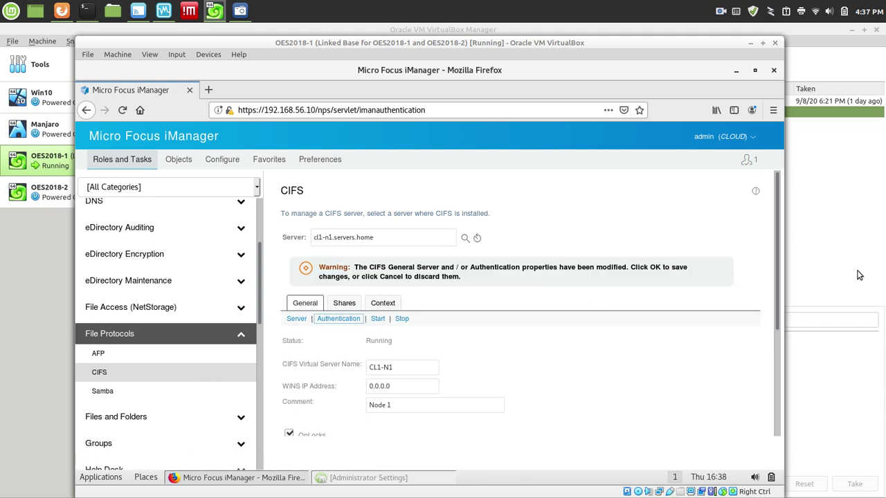
{"action": "left_click_drag", "start_coordinate": [780, 289], "coordinate": [783, 468]}
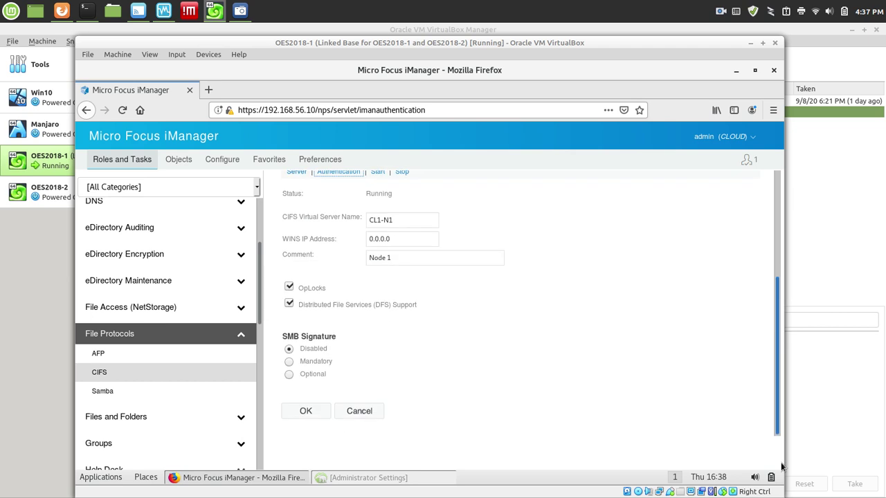
{"action": "left_click", "coordinate": [305, 411]}
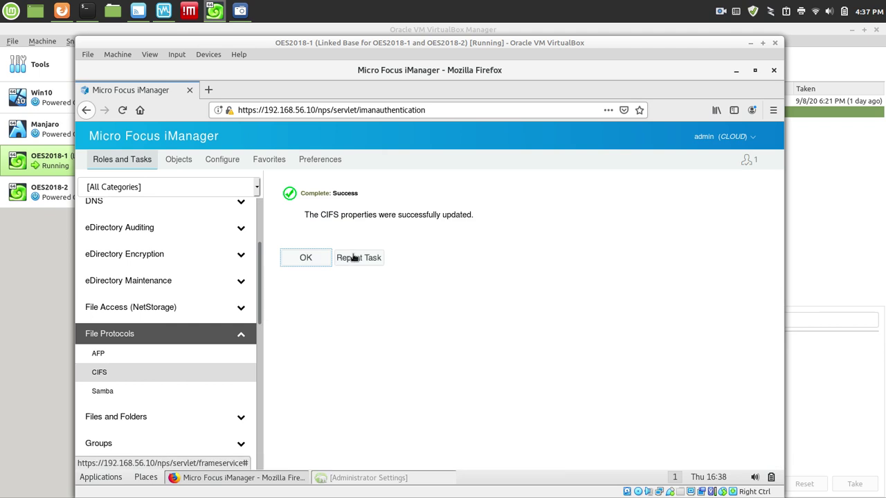
{"action": "left_click", "coordinate": [354, 257]}
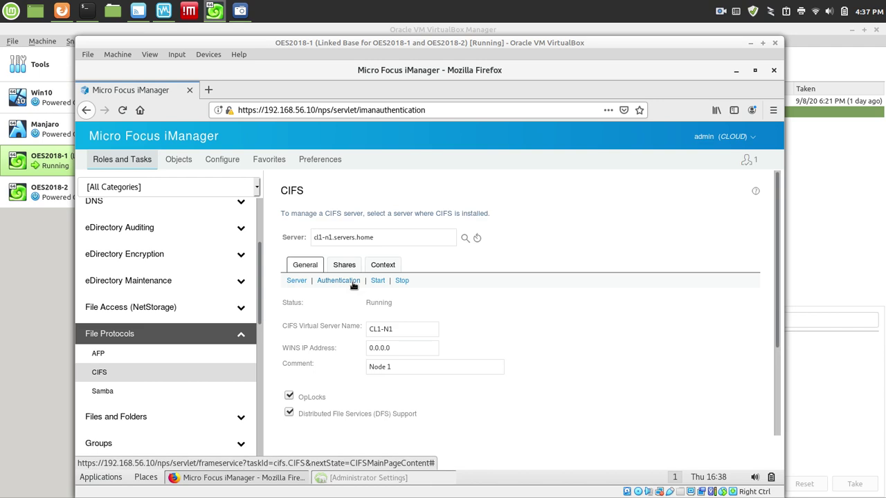
Show cl1-n1's Authentication settings and keep LMCompatibilityLevel at 'Accept LM and NTLM responses'.
{"action": "left_click", "coordinate": [353, 284]}
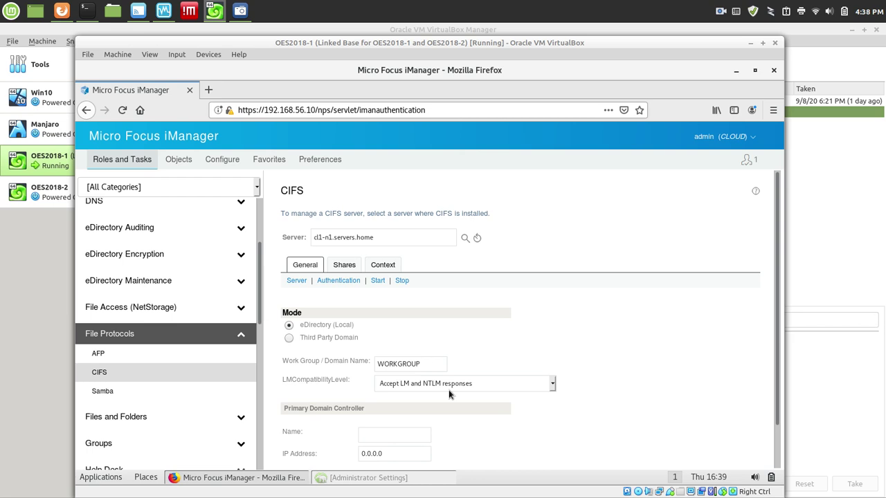
{"action": "left_click", "coordinate": [552, 386]}
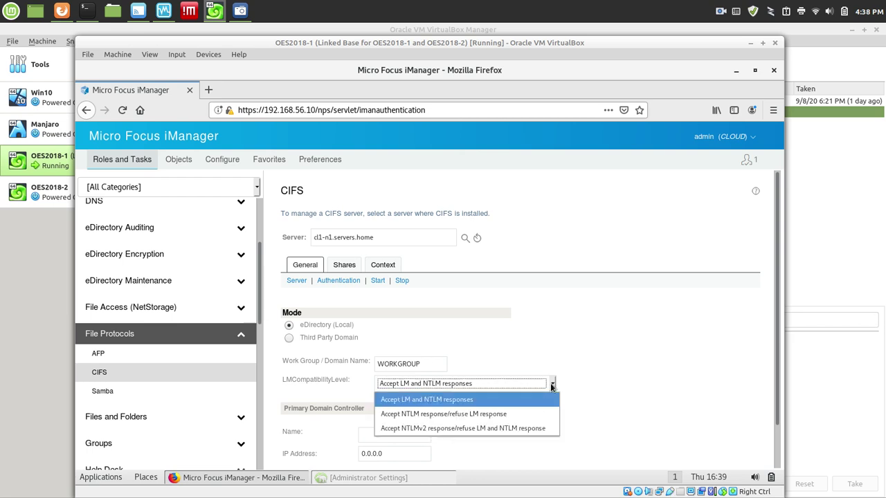
{"action": "left_click", "coordinate": [474, 399]}
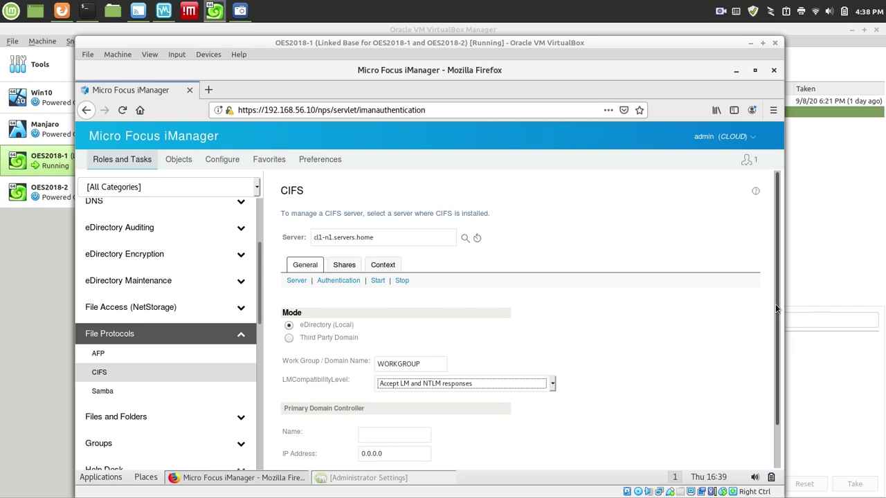
{"action": "scroll", "coordinate": [779, 317], "scroll_direction": "down", "scroll_amount": 1}
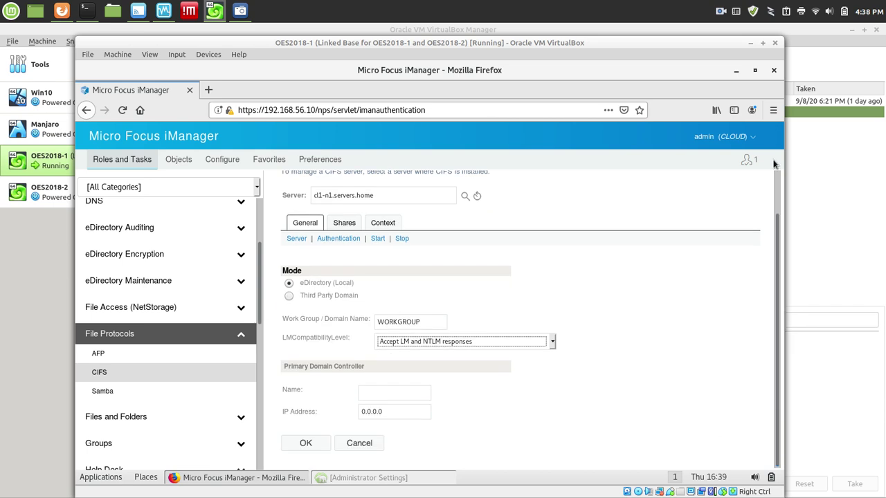
{"action": "scroll", "coordinate": [775, 183], "scroll_direction": "up", "scroll_amount": 1}
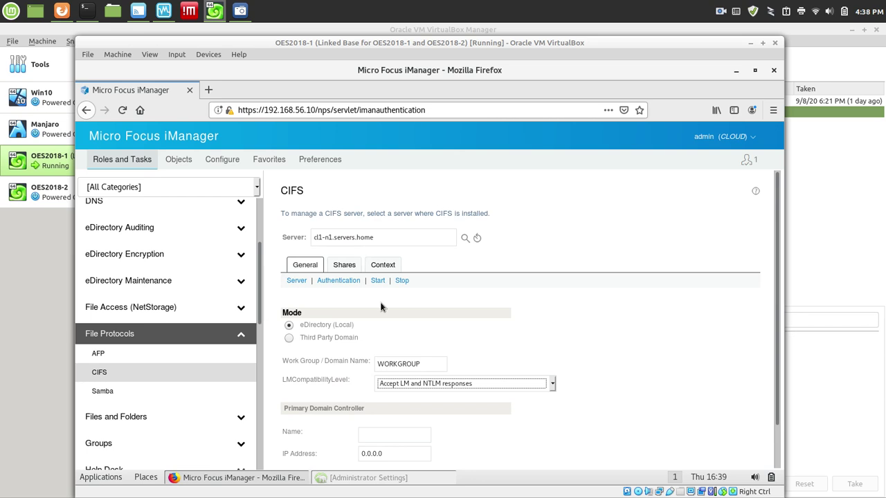
Confirm cl1-n1 has no shares and uses the o=home context, then close with OK.
{"action": "left_click", "coordinate": [348, 267]}
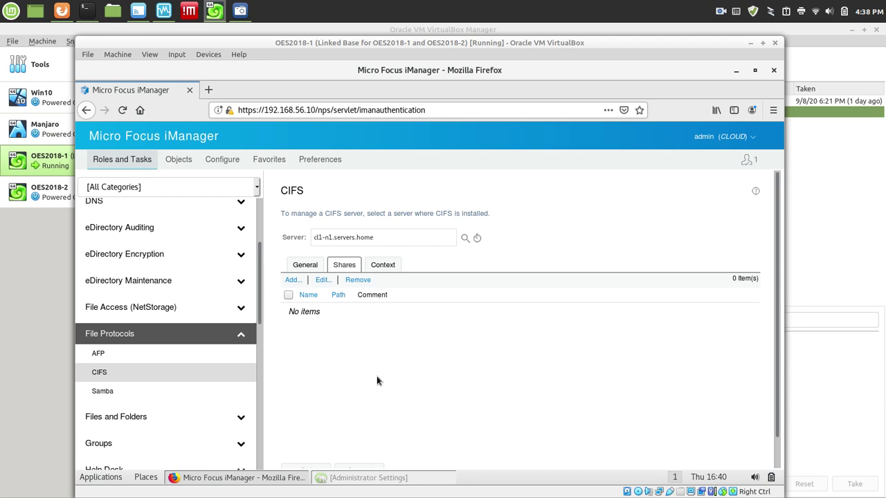
{"action": "left_click", "coordinate": [388, 265]}
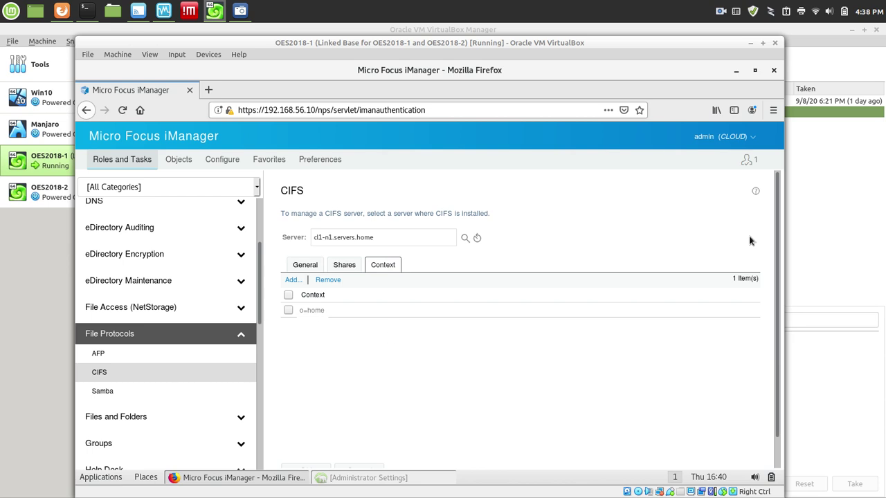
{"action": "left_click_drag", "start_coordinate": [778, 240], "coordinate": [794, 399]}
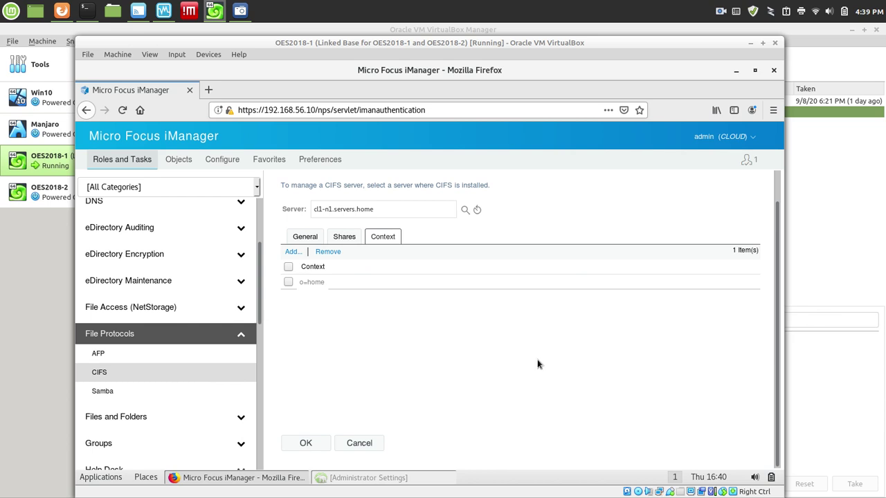
{"action": "left_click", "coordinate": [306, 444]}
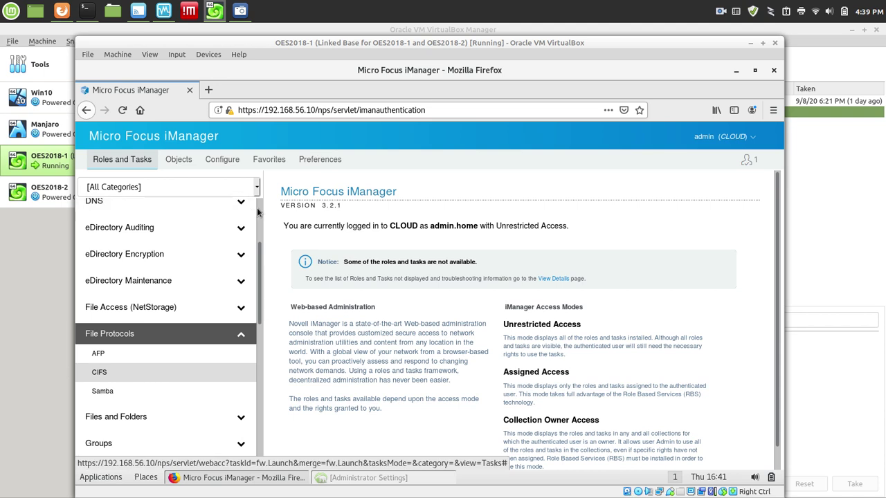
Open POOL1_SERVER from Clusters > My Resources and show its Protocols settings.
{"action": "scroll", "coordinate": [153, 239], "scroll_direction": "up", "scroll_amount": 3}
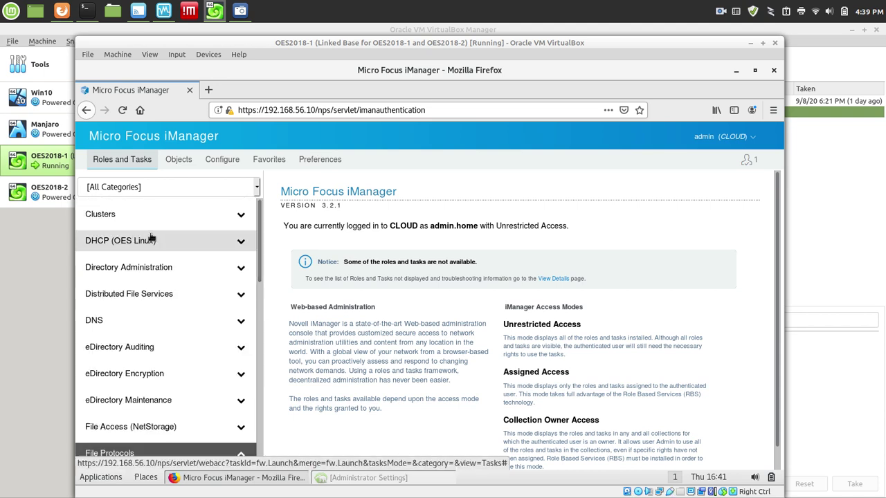
{"action": "left_click", "coordinate": [90, 216]}
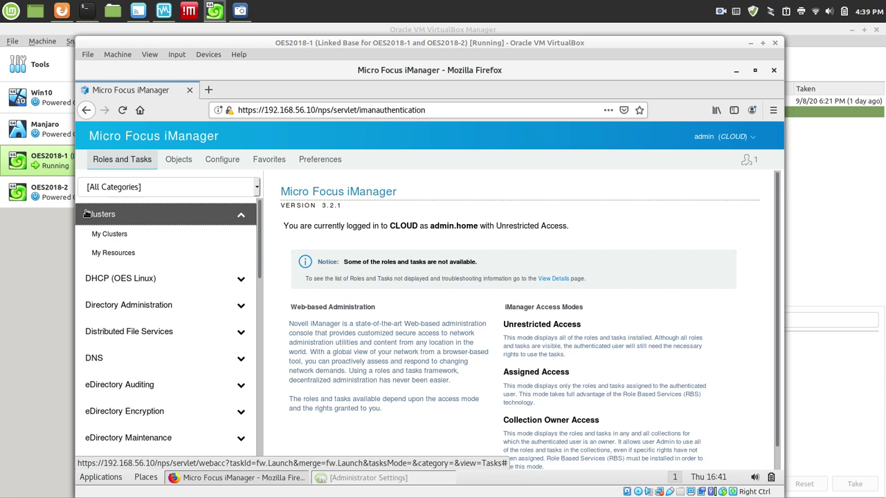
{"action": "left_click", "coordinate": [113, 253]}
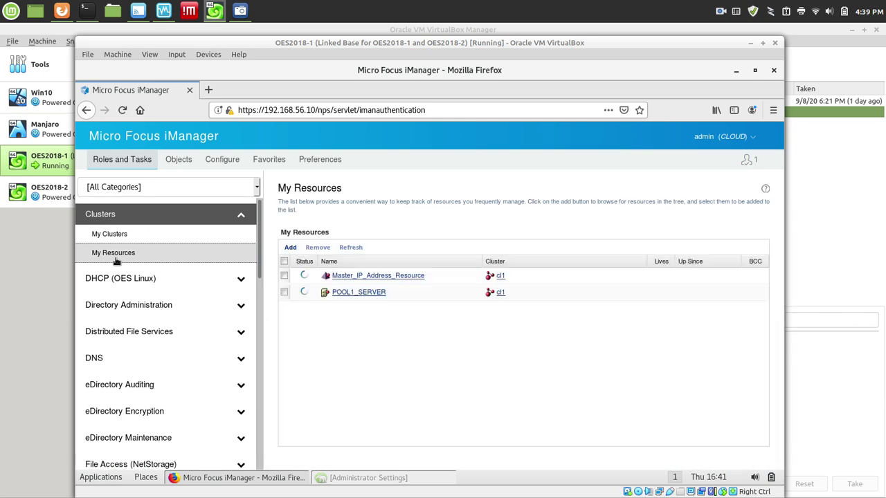
{"action": "left_click", "coordinate": [365, 292]}
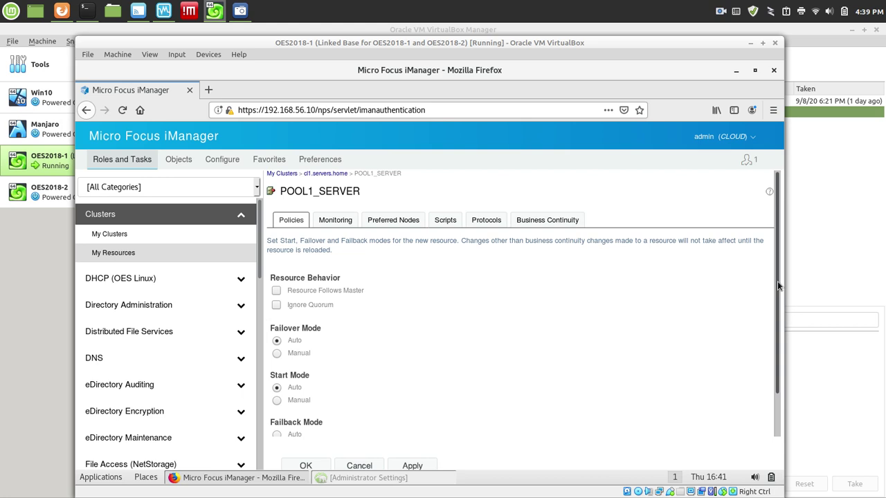
{"action": "left_click_drag", "start_coordinate": [777, 281], "coordinate": [797, 344]}
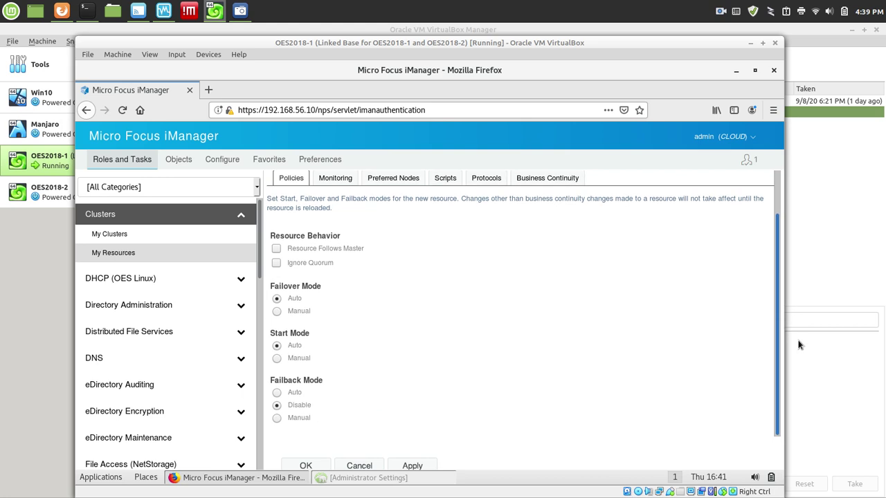
{"action": "left_click", "coordinate": [482, 178]}
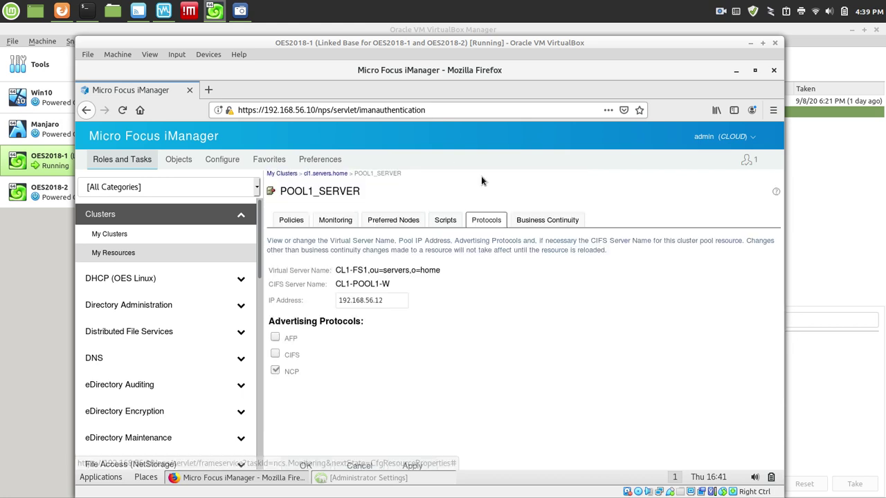
Enable and apply CIFS advertising for POOL1_SERVER (CL1-POOL1-W), then show its Load Script.
{"action": "left_click", "coordinate": [275, 354]}
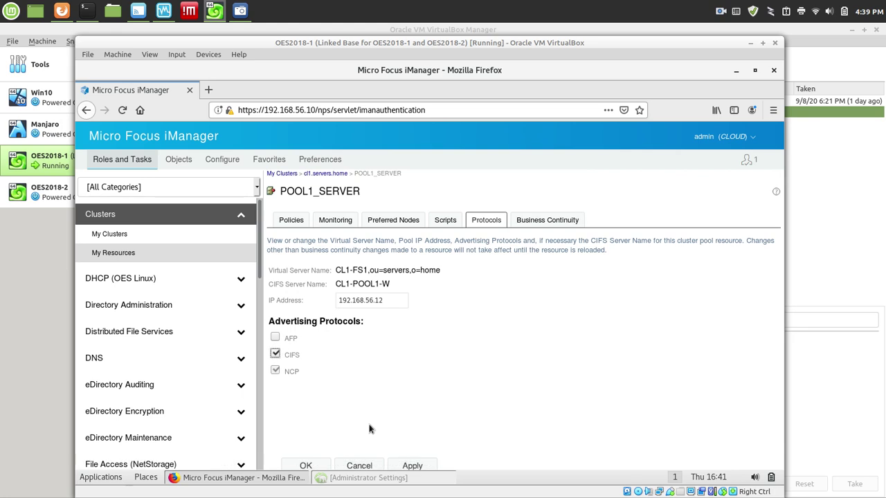
{"action": "left_click", "coordinate": [408, 466]}
{"action": "double_click", "coordinate": [368, 283]}
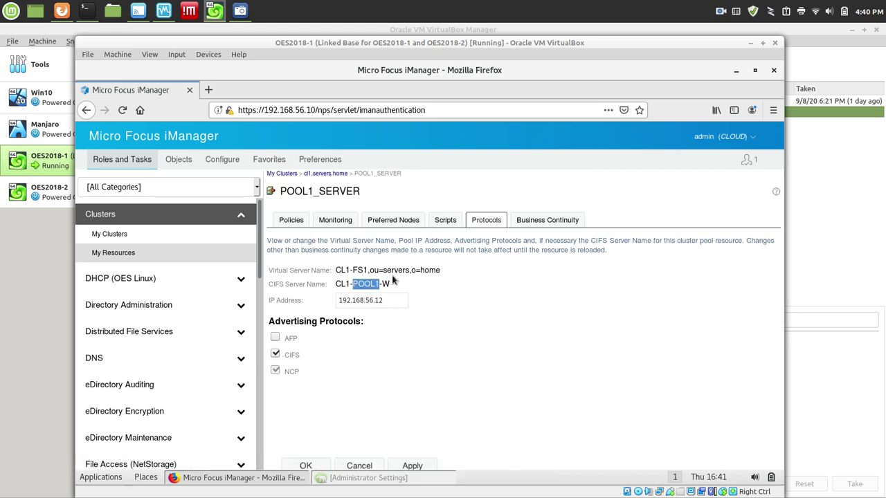
{"action": "left_click", "coordinate": [447, 220]}
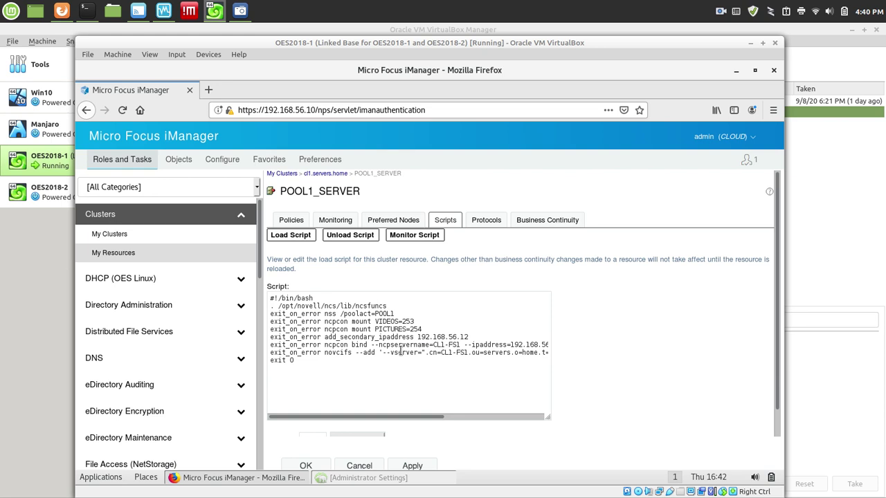
Inspect the novcifs --add line and its IP address at the end of the load script.
{"action": "left_click", "coordinate": [403, 350]}
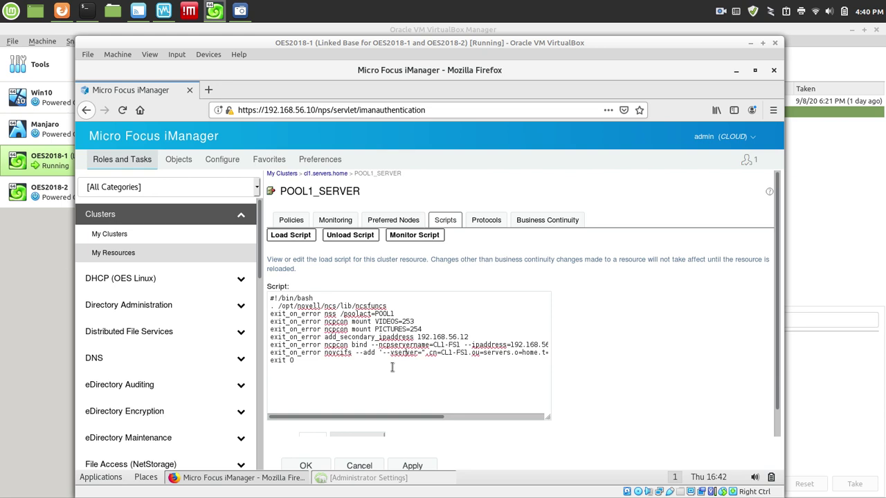
{"action": "key", "text": "End"}
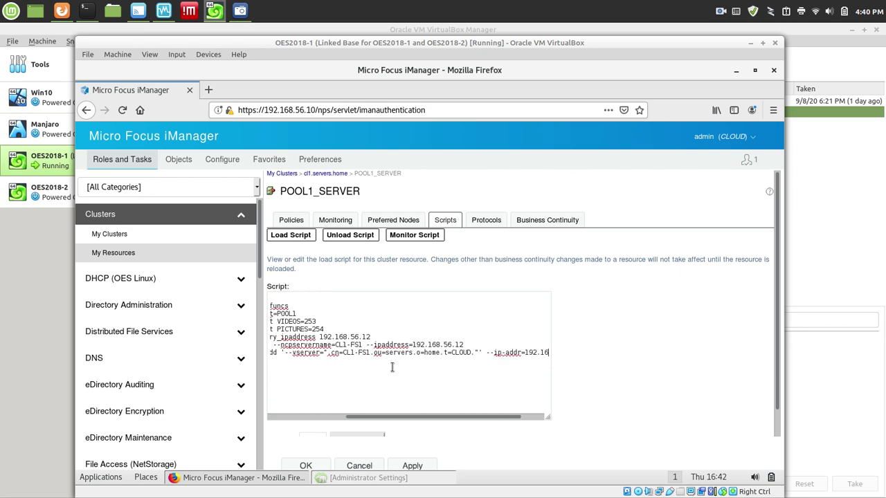
{"action": "key", "text": "Down"}
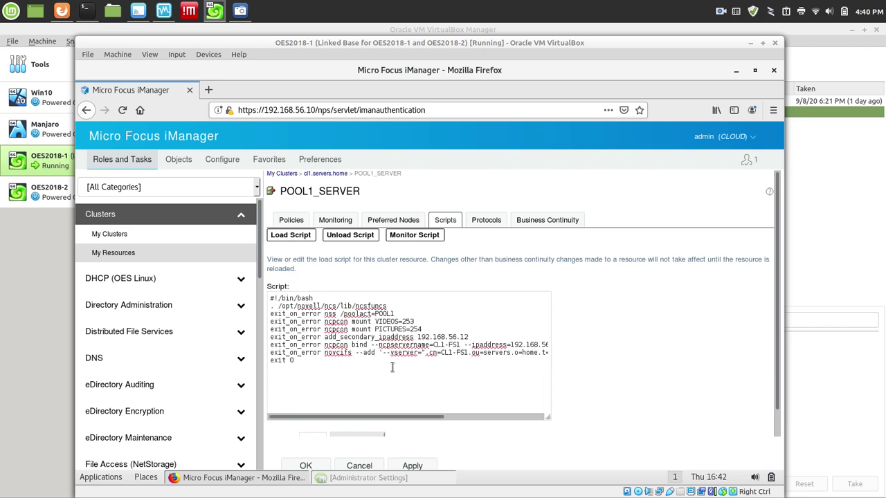
{"action": "key", "text": "Up"}
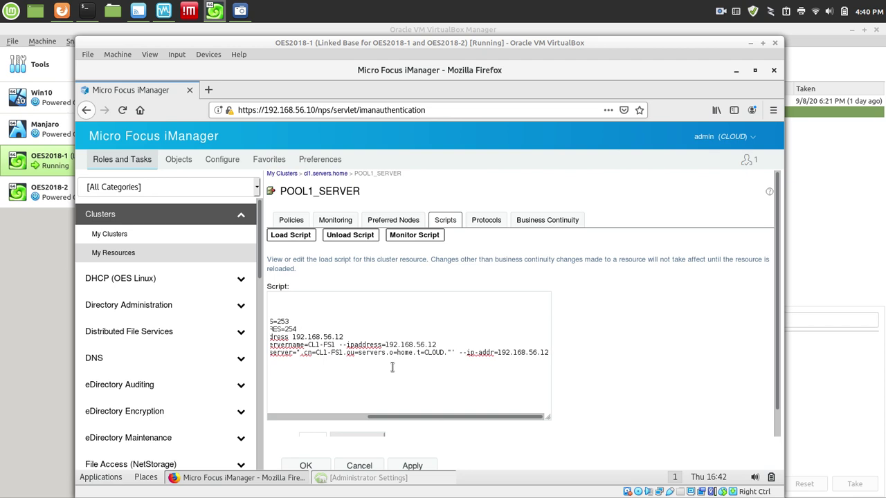
{"action": "key", "text": "Left"}
{"action": "key", "text": "Left"}
{"action": "key", "text": "Left"}
{"action": "key", "text": "Left"}
{"action": "key", "text": "Left"}
{"action": "key", "text": "Left"}
{"action": "key", "text": "Left"}
{"action": "key", "text": "Left"}
{"action": "key", "text": "Left"}
{"action": "key", "text": "Left"}
{"action": "key", "text": "Left"}
{"action": "key", "text": "Left"}
{"action": "key", "text": "Left"}
{"action": "key", "text": "Left"}
{"action": "key", "text": "Left"}
{"action": "key", "text": "Left"}
{"action": "key", "text": "Left"}
{"action": "key", "text": "Left"}
{"action": "key", "text": "Left"}
{"action": "key", "text": "Left"}
{"action": "key", "text": "Left"}
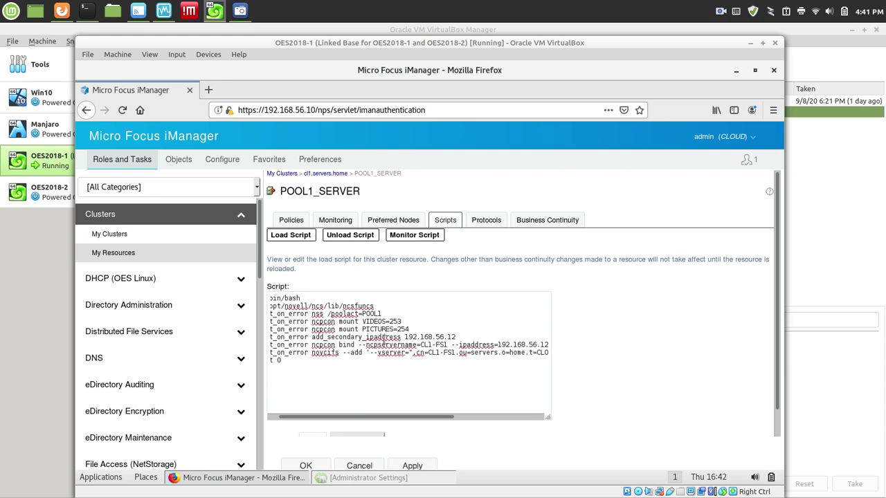
Review the Unload Script and its 6-minute timeout, then accept the resource properties.
{"action": "left_click", "coordinate": [354, 238]}
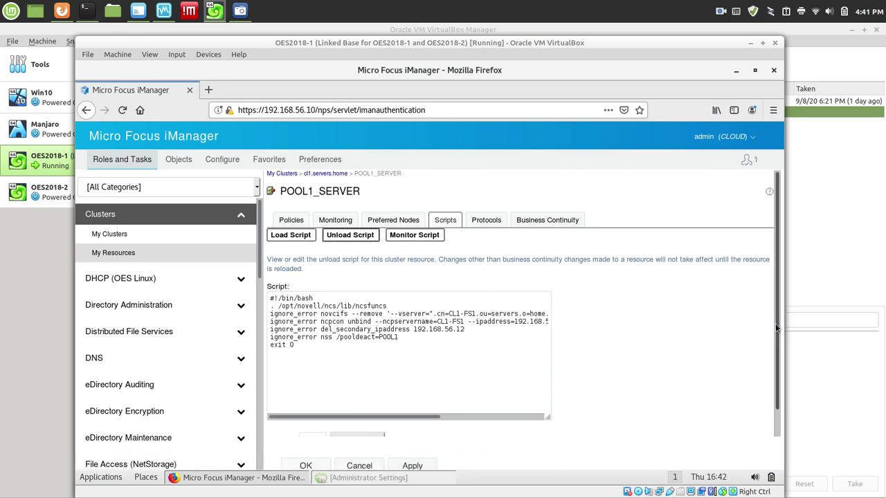
{"action": "scroll", "coordinate": [779, 382], "scroll_direction": "down", "scroll_amount": 1}
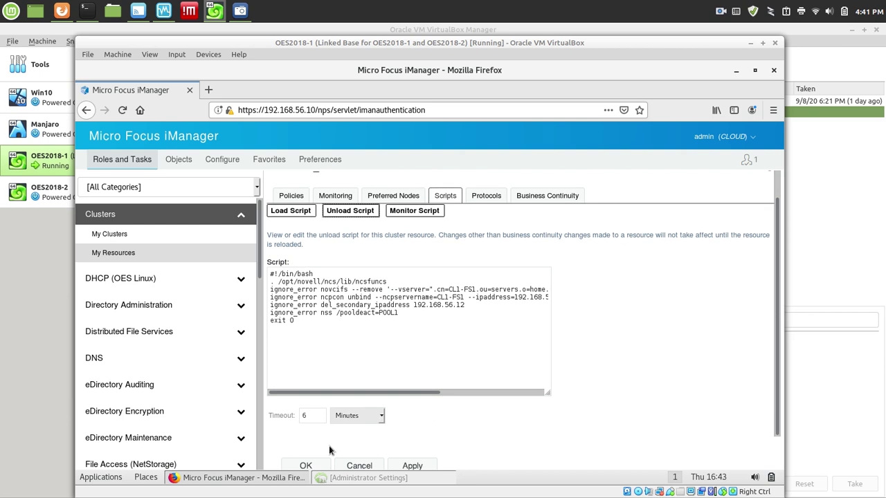
{"action": "left_click", "coordinate": [305, 465]}
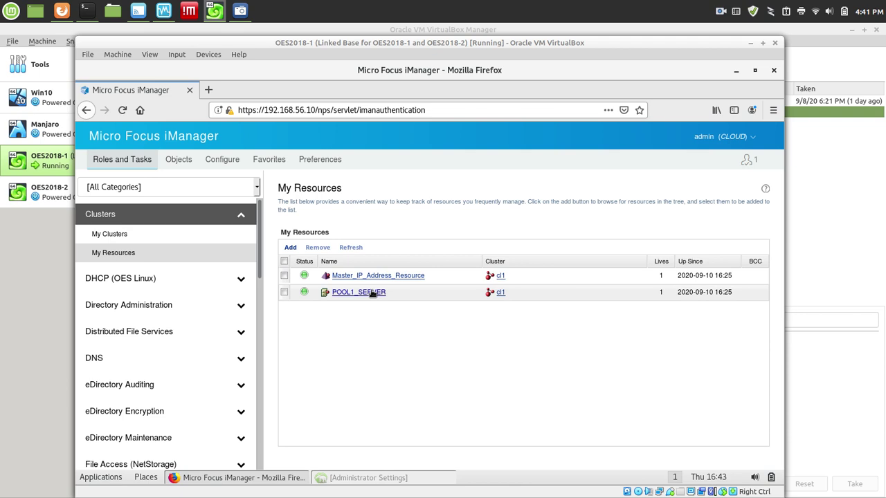
Review POOL1_SERVER's protocol and IP settings, return to My Resources, and minimize Firefox.
{"action": "left_click", "coordinate": [372, 293]}
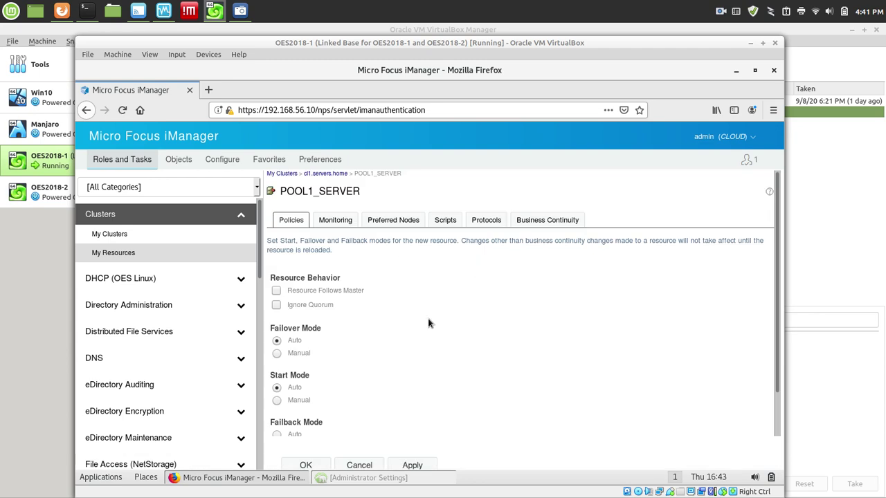
{"action": "left_click", "coordinate": [485, 222]}
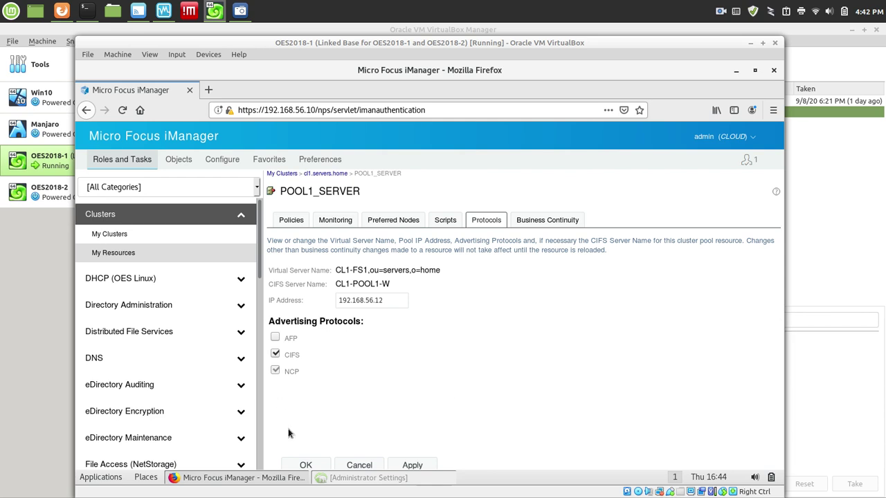
{"action": "left_click", "coordinate": [304, 462]}
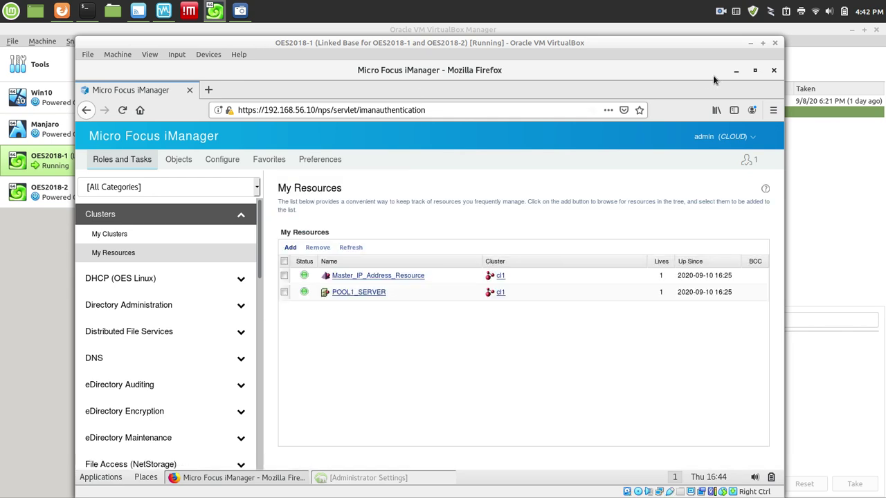
{"action": "left_click", "coordinate": [735, 71]}
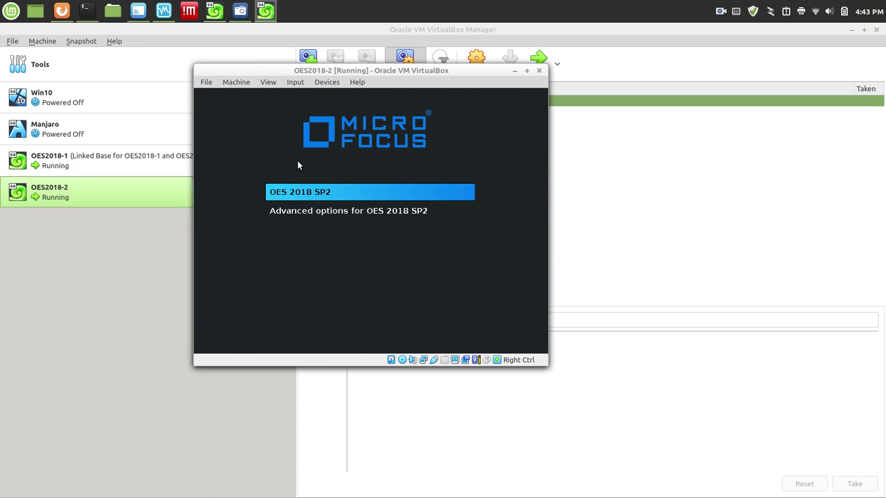
Boot OES2018-2 from the OES 2018 SP2 boot menu entry.
{"action": "left_click", "coordinate": [316, 244]}
{"action": "key", "text": "Return"}
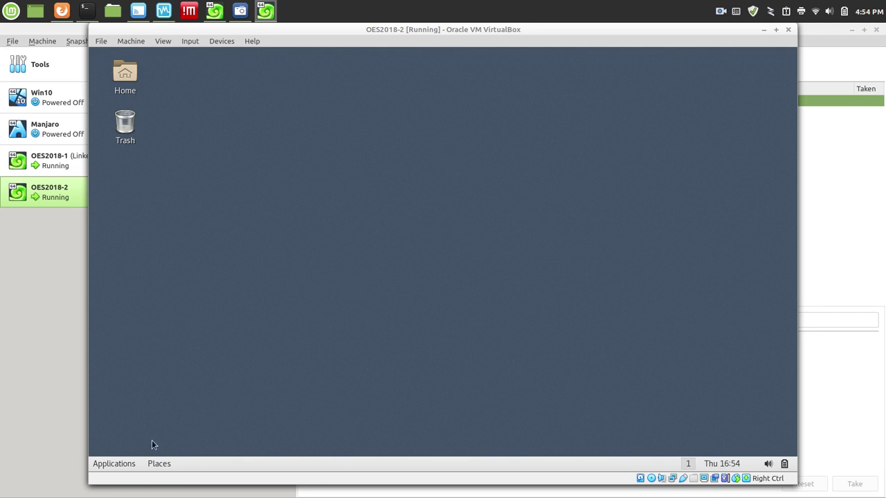
Add a Firefox launcher to the desktop from the Applications menu.
{"action": "left_click", "coordinate": [126, 465]}
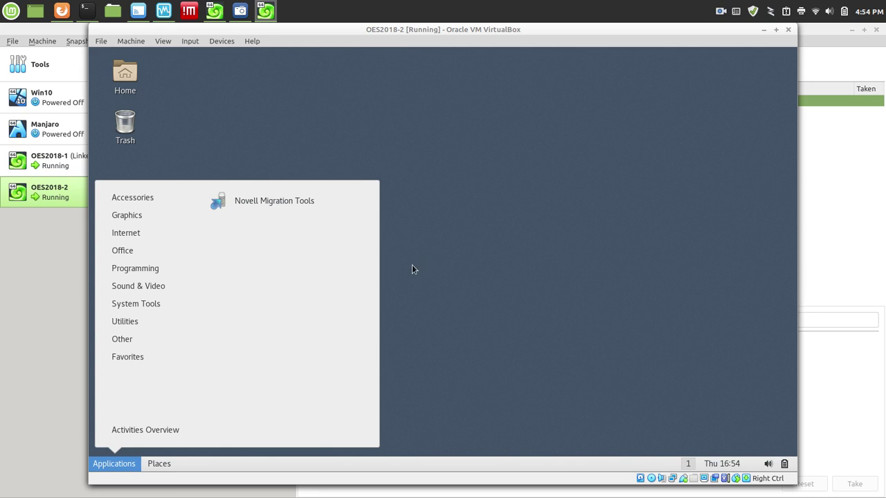
{"action": "left_click", "coordinate": [391, 249]}
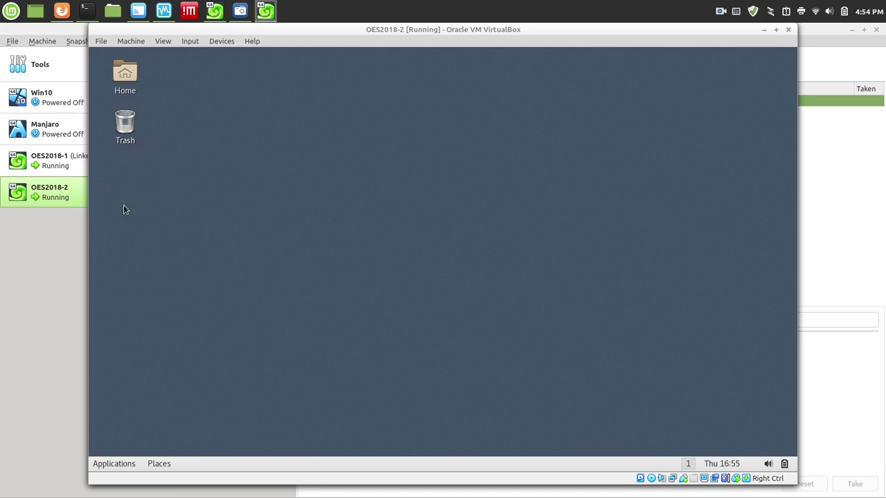
{"action": "left_click", "coordinate": [131, 463]}
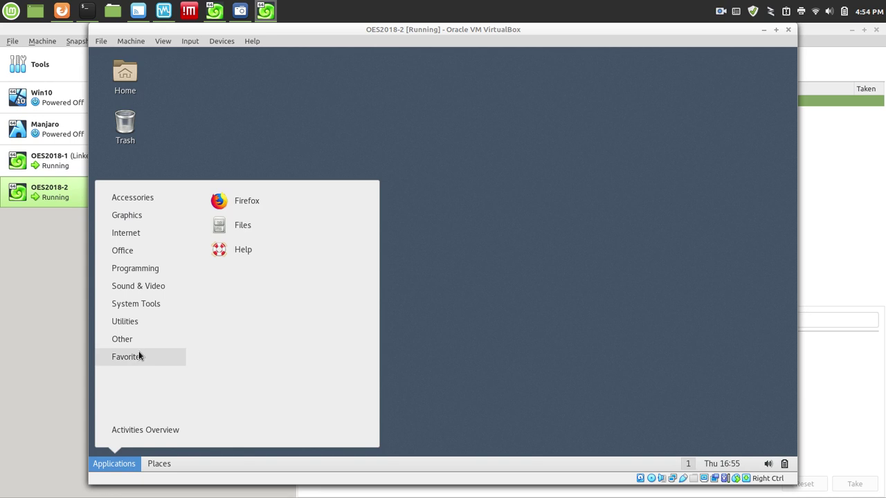
{"action": "mouse_move", "coordinate": [141, 345]}
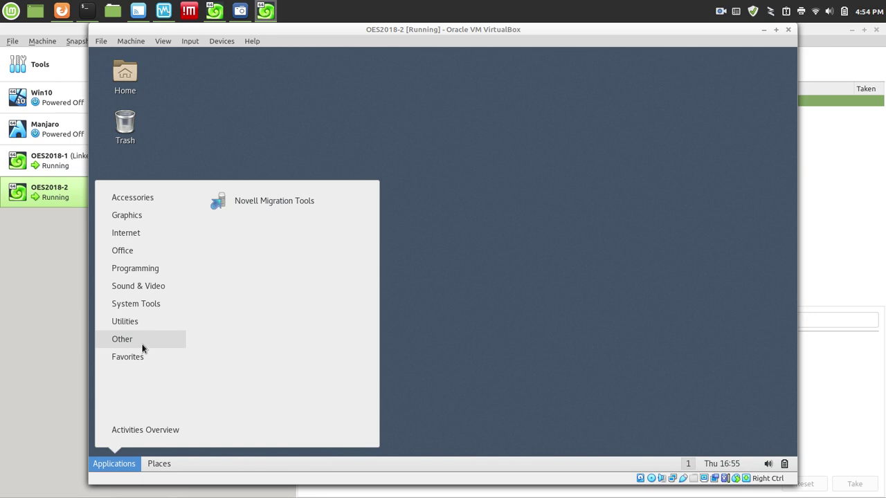
{"action": "mouse_move", "coordinate": [124, 232]}
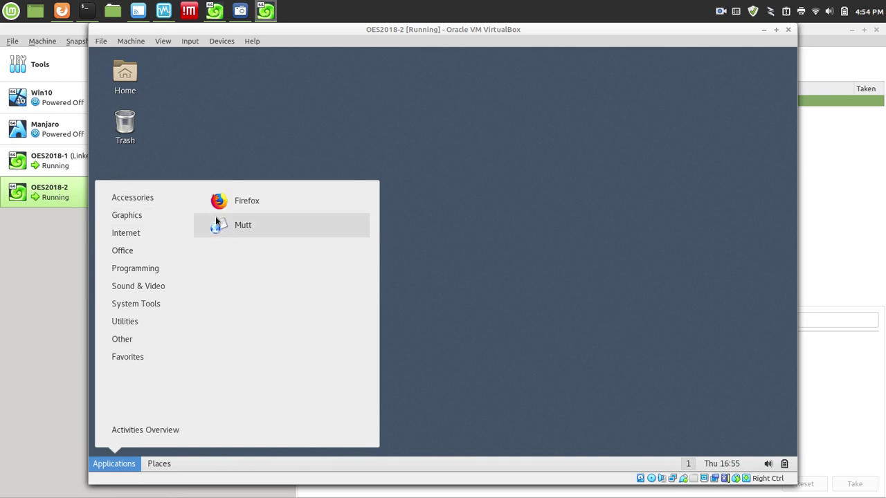
{"action": "right_click", "coordinate": [243, 205]}
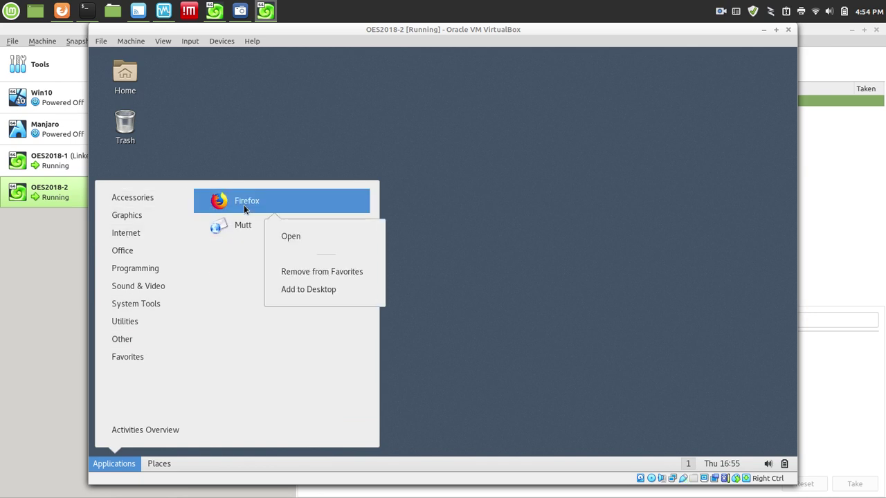
{"action": "left_click", "coordinate": [313, 284]}
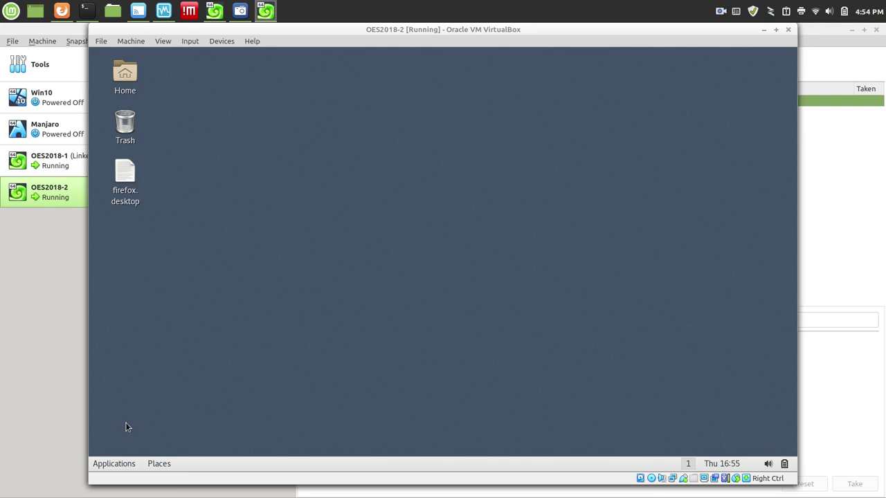
Add a YaST launcher to the desktop, then trust and launch the Firefox launcher.
{"action": "left_click", "coordinate": [106, 465]}
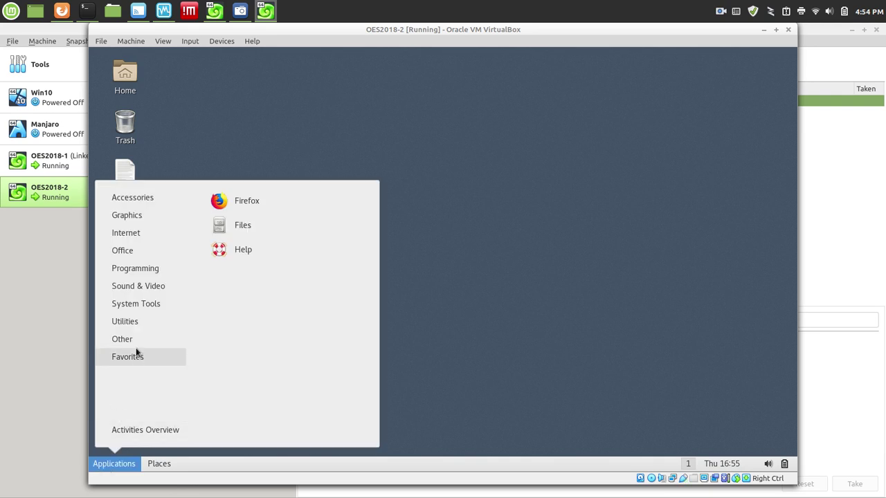
{"action": "mouse_move", "coordinate": [141, 333]}
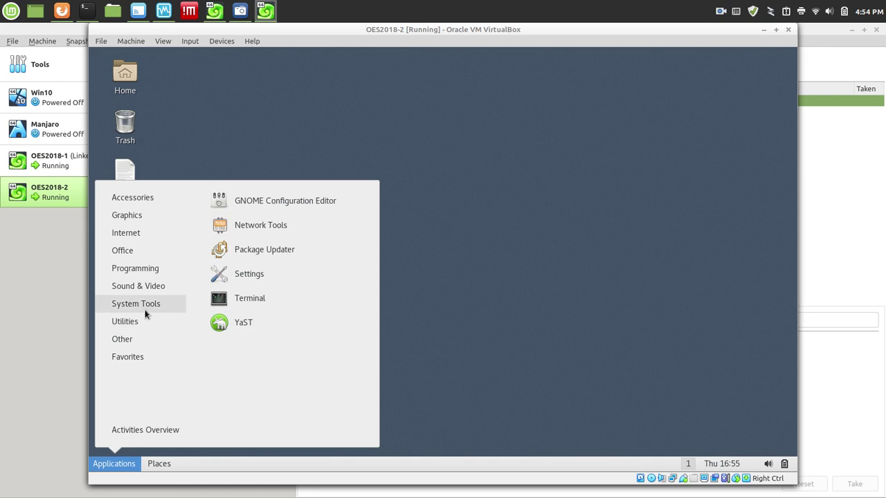
{"action": "mouse_move", "coordinate": [173, 305]}
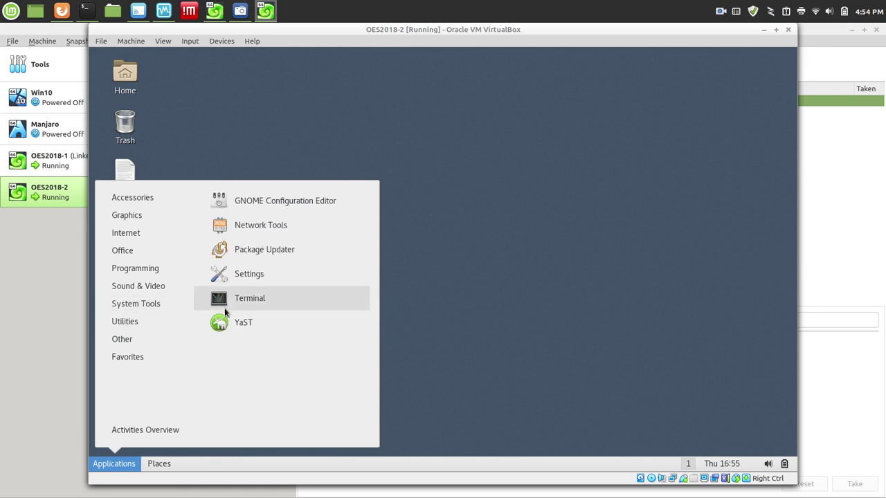
{"action": "right_click", "coordinate": [239, 323]}
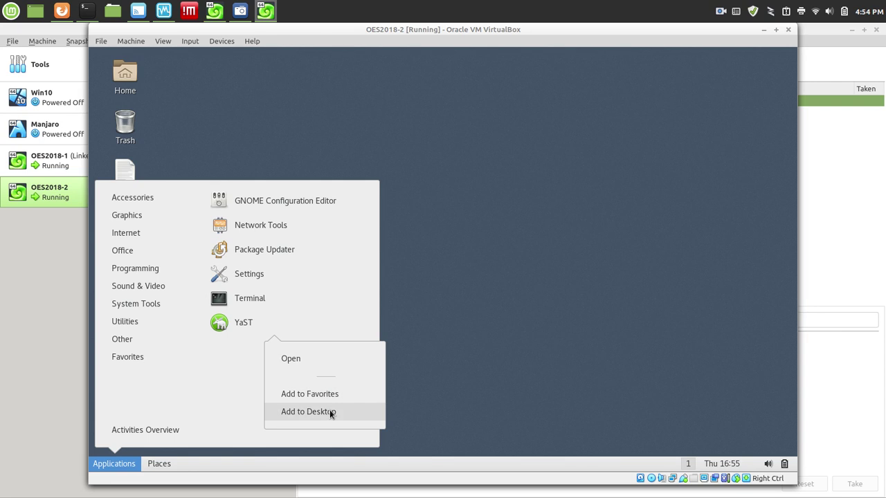
{"action": "left_click", "coordinate": [330, 410]}
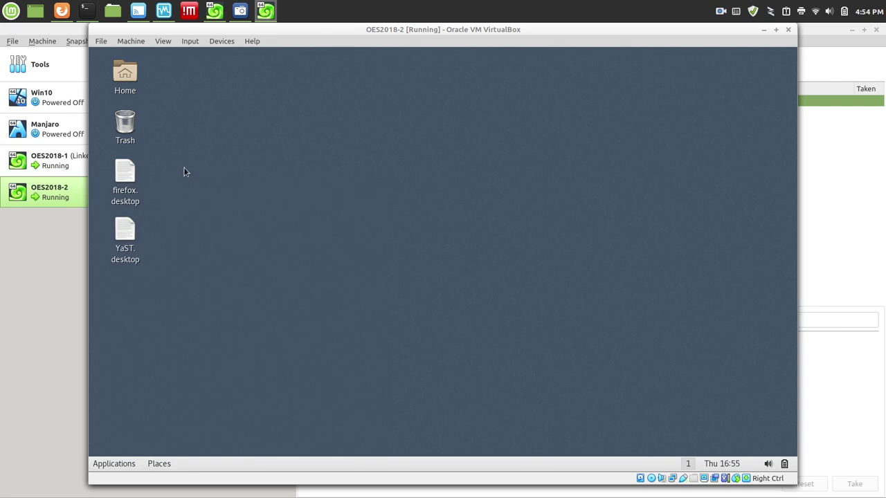
{"action": "double_click", "coordinate": [129, 177]}
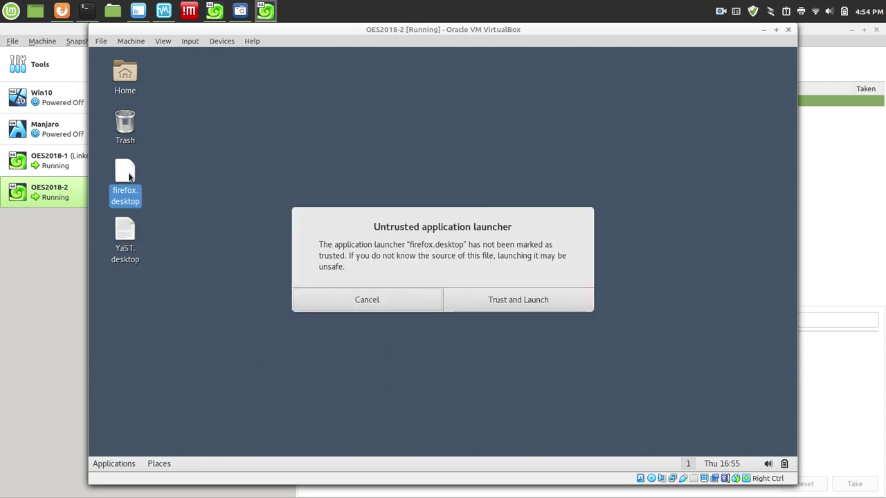
{"action": "left_click", "coordinate": [495, 307]}
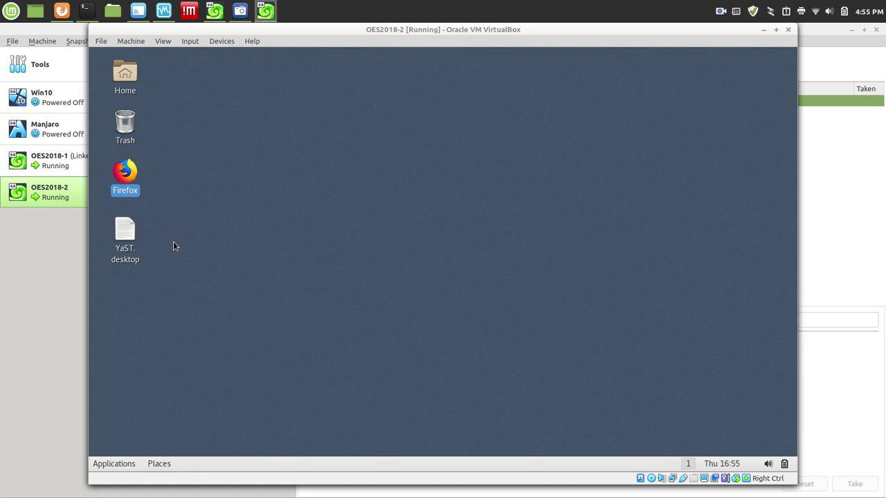
Trust and launch YaST with the root password, then open OES Install and Configuration via an 'oes' search, maximized.
{"action": "double_click", "coordinate": [126, 233]}
{"action": "left_click", "coordinate": [522, 303]}
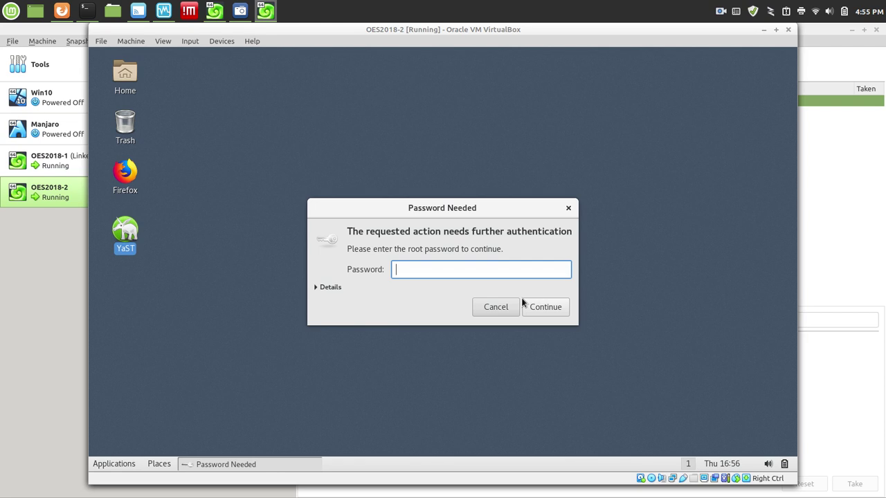
{"action": "type", "text": "********"}
{"action": "key", "text": "Return"}
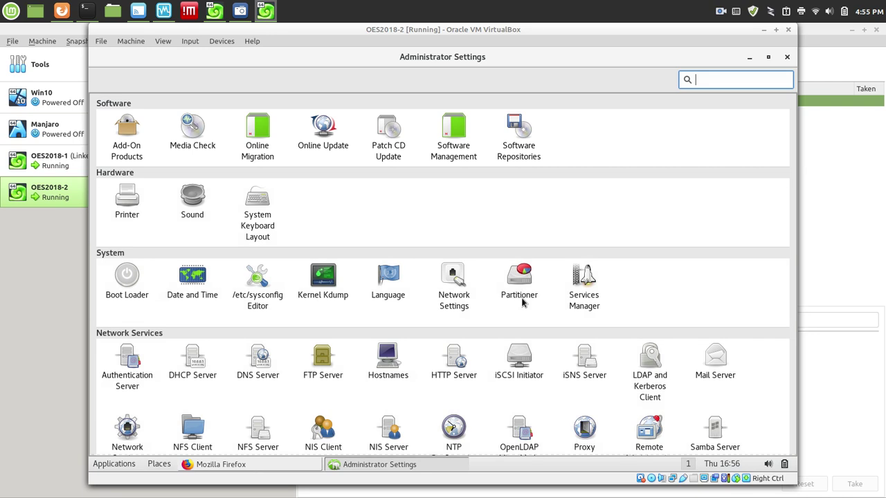
{"action": "type", "text": "oes"}
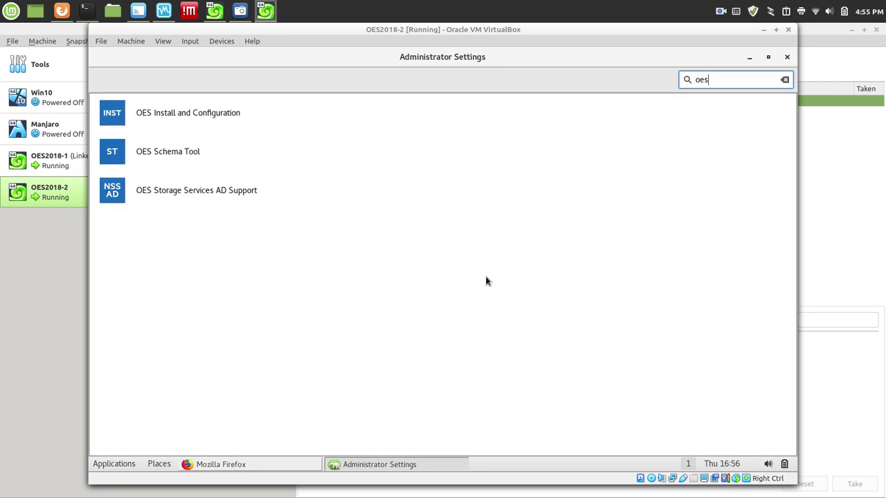
{"action": "left_click", "coordinate": [113, 118]}
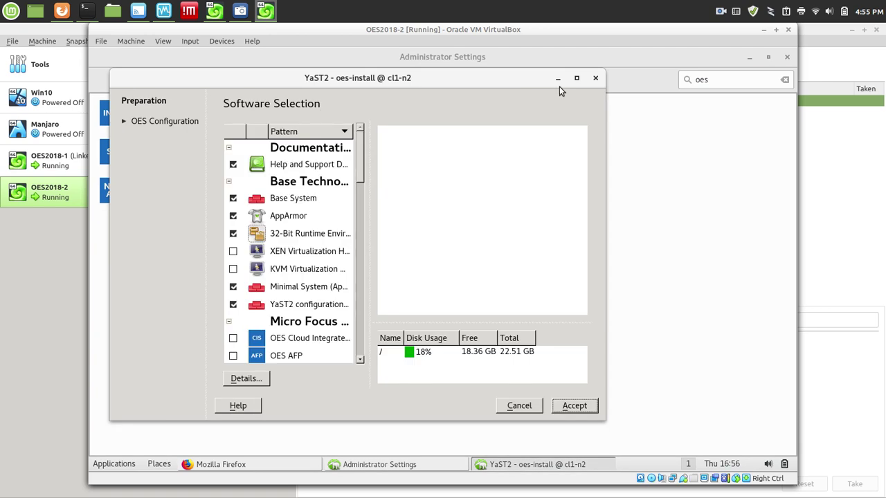
{"action": "left_click", "coordinate": [577, 78]}
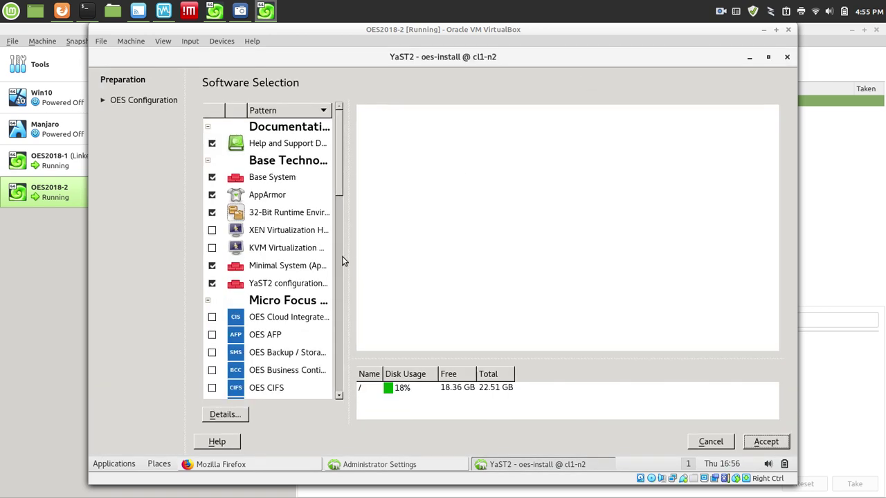
Check the NetIQ eDirectory pattern in the widened list and accept the software selection.
{"action": "left_click_drag", "start_coordinate": [348, 254], "coordinate": [437, 270]}
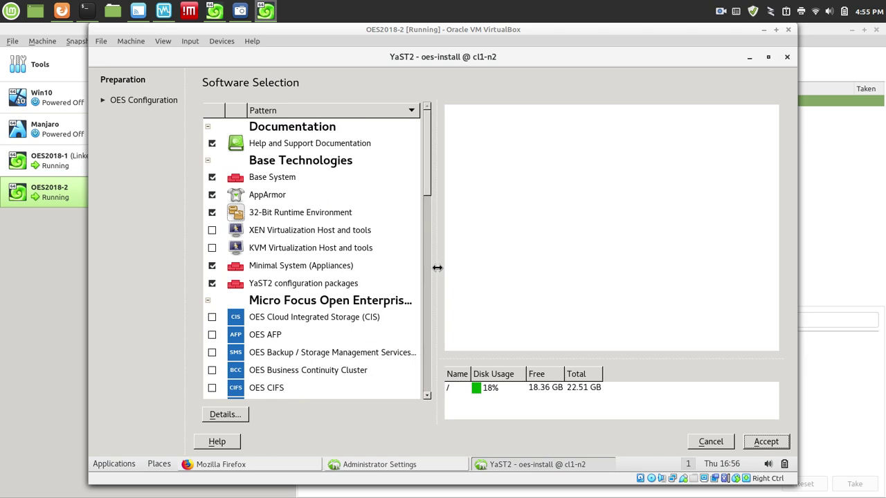
{"action": "left_click_drag", "start_coordinate": [425, 184], "coordinate": [450, 261]}
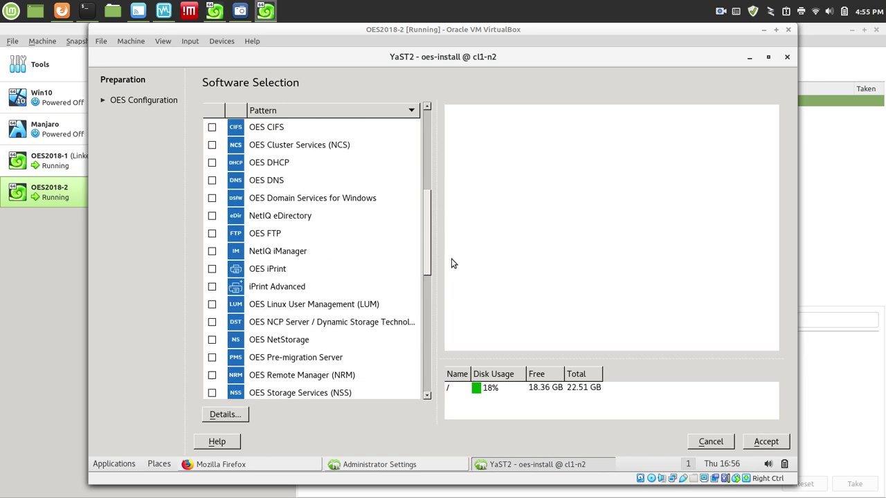
{"action": "left_click", "coordinate": [212, 217]}
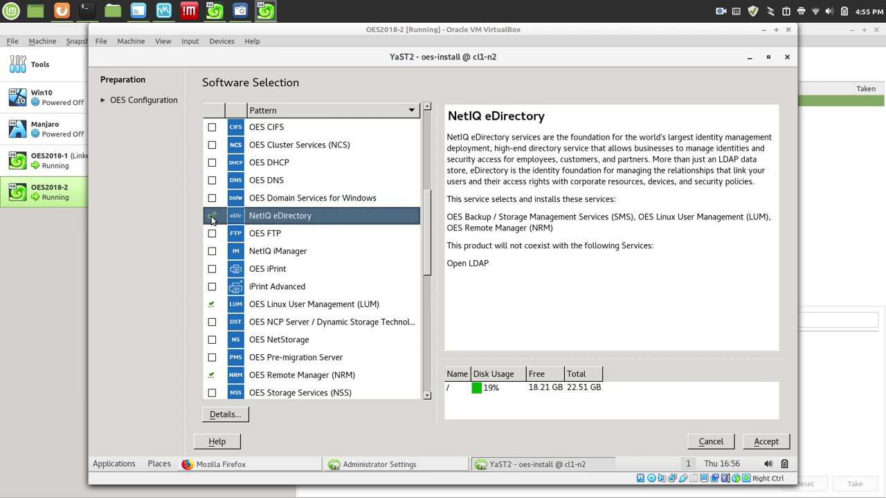
{"action": "mouse_move", "coordinate": [333, 286]}
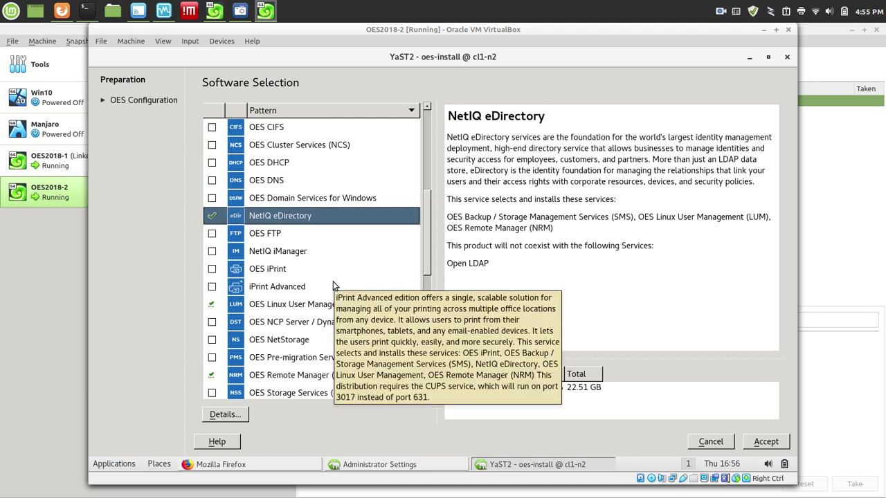
{"action": "left_click", "coordinate": [766, 441]}
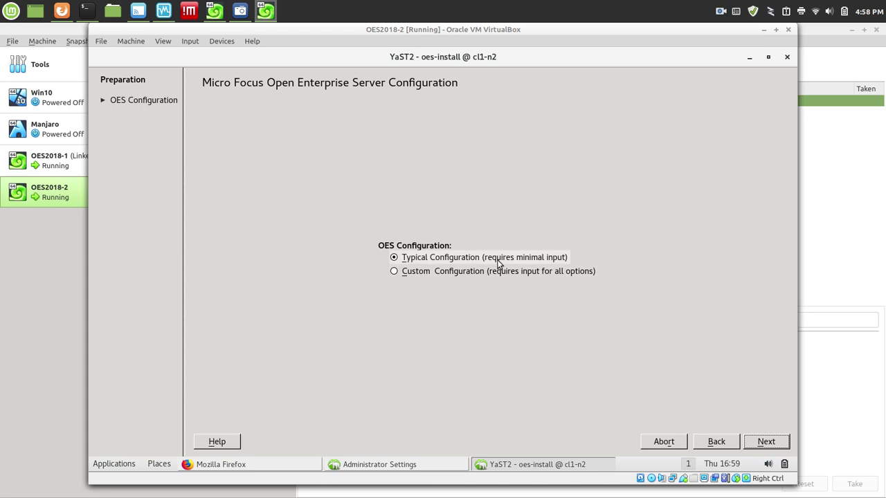
Continue with Typical Configuration to the Express Installation form.
{"action": "left_click", "coordinate": [778, 443]}
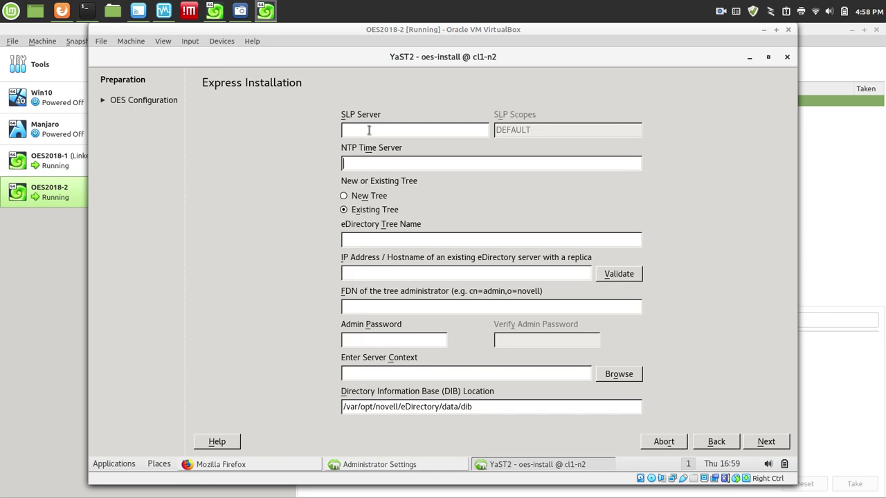
Fill in NTP server 192.168.56.10, tree name 'cloud', and existing replica server 192.168.56.10.
{"action": "left_click", "coordinate": [368, 161]}
{"action": "type", "text": "192.168.56.10"}
{"action": "left_click", "coordinate": [376, 242]}
{"action": "type", "text": "cloud"}
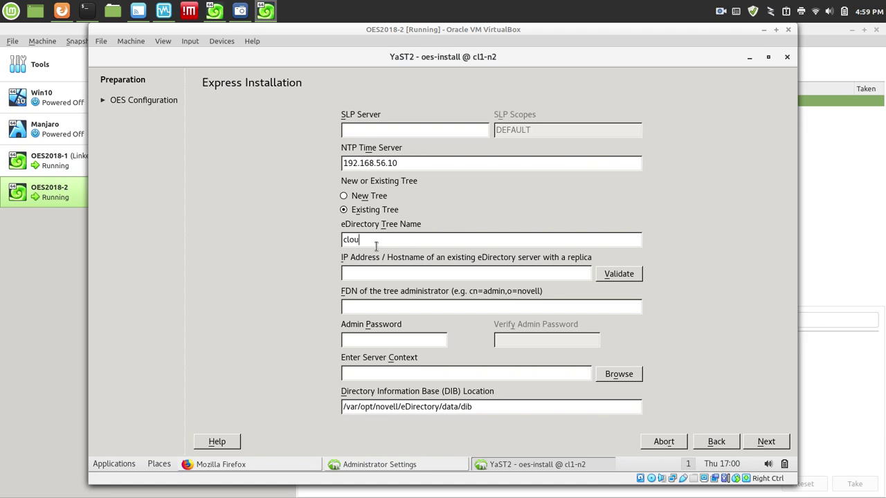
{"action": "left_click", "coordinate": [402, 274]}
{"action": "type", "text": "192.168.56.10"}
Enter admin FDN cn=admin,o=home with the admin password and prefix the server context with 'ou=servers,'.
{"action": "left_click", "coordinate": [428, 305]}
{"action": "type", "text": "cn=a"}
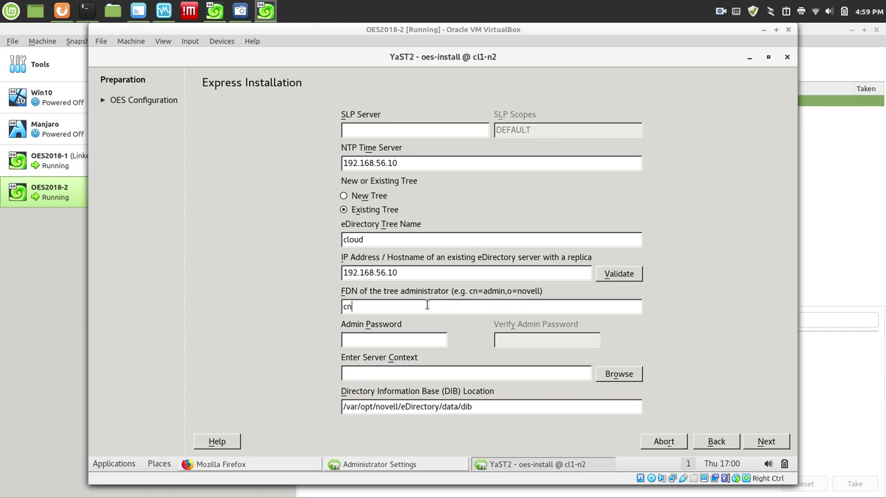
{"action": "type", "text": "dmin,o=ho"}
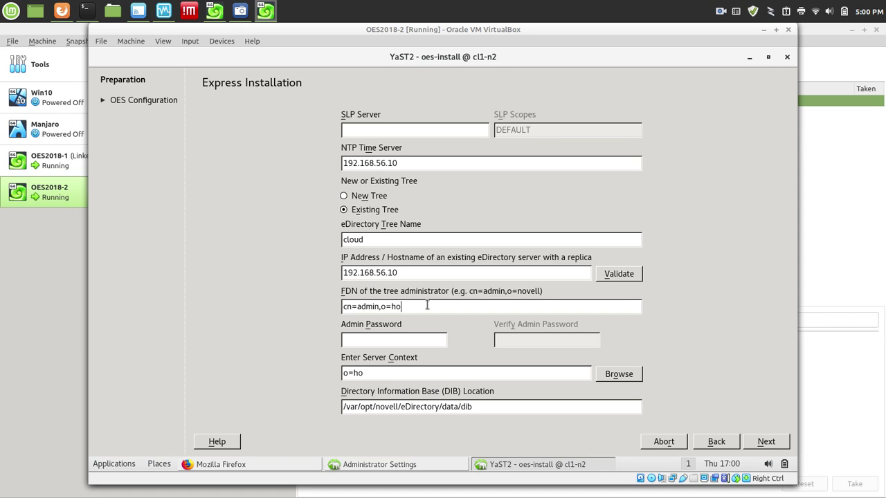
{"action": "type", "text": "me•••••••"}
{"action": "key", "text": "Tab"}
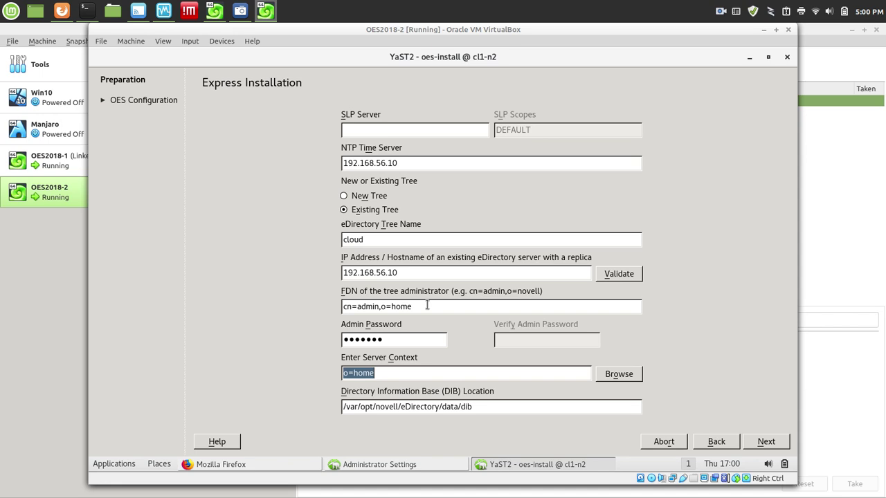
{"action": "key", "text": "Home"}
{"action": "type", "text": "ou=server"}
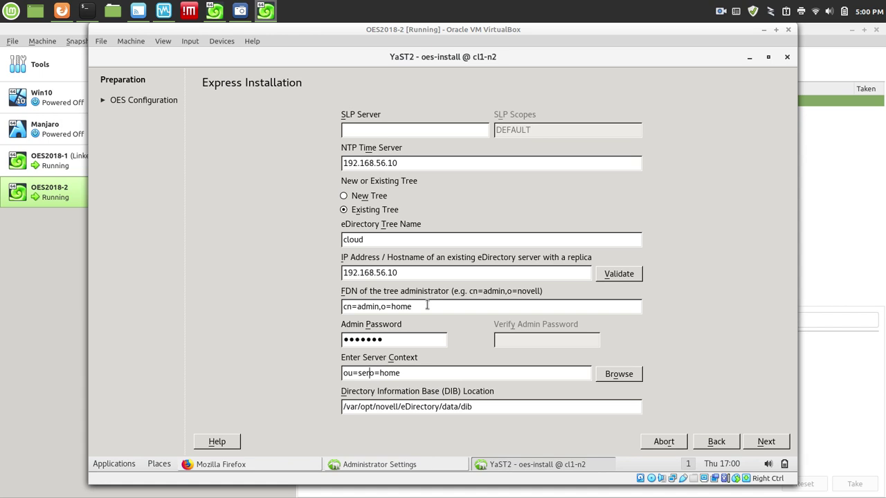
{"action": "type", "text": "s,"}
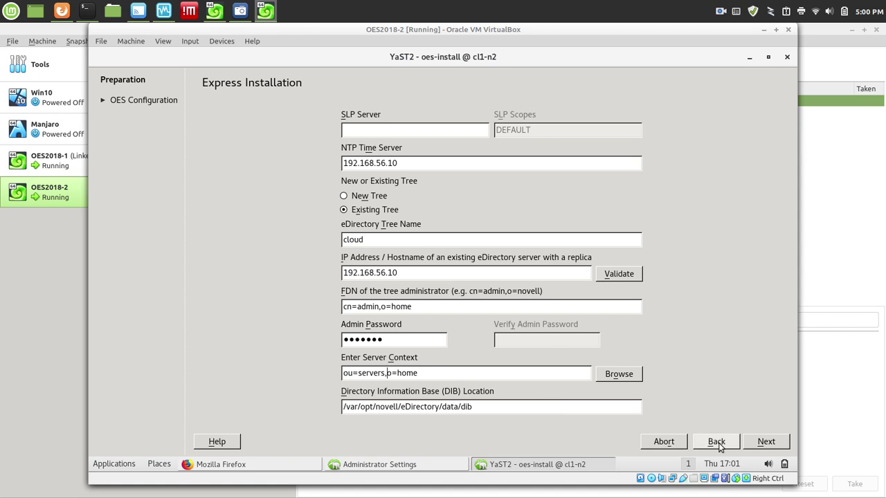
Submit the express settings keeping SLP multicast, dismiss the 192.168.56.10 unreachable warning, then abort the eDirectory setup.
{"action": "left_click", "coordinate": [761, 442]}
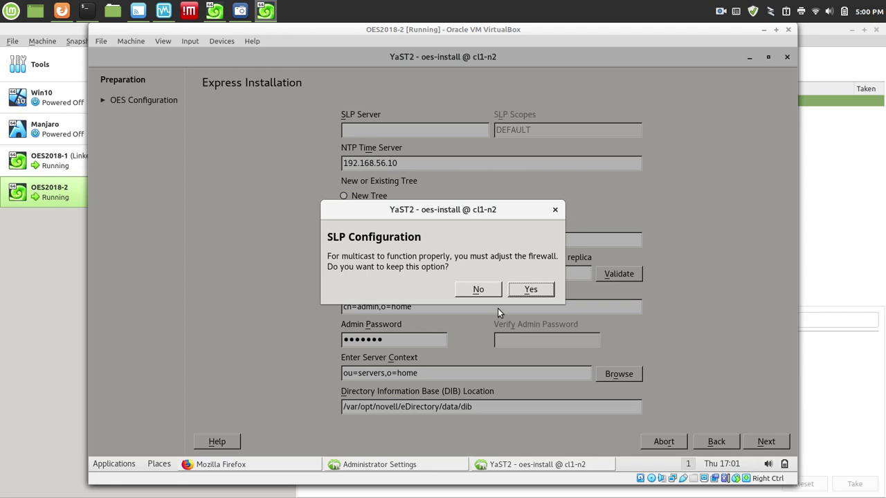
{"action": "left_click", "coordinate": [525, 294]}
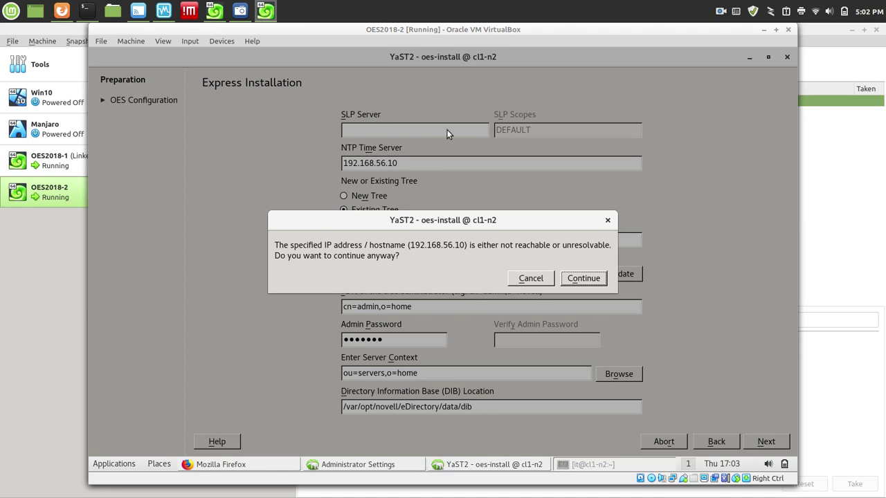
{"action": "left_click", "coordinate": [535, 280]}
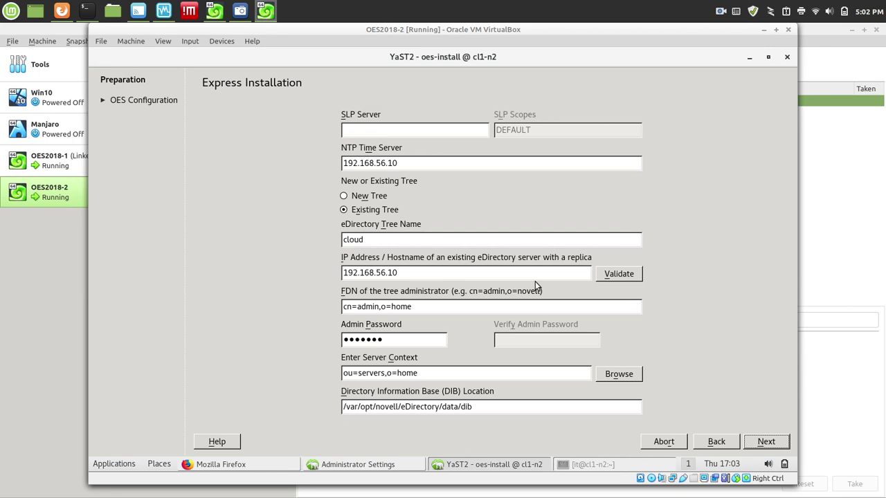
{"action": "left_click", "coordinate": [661, 443]}
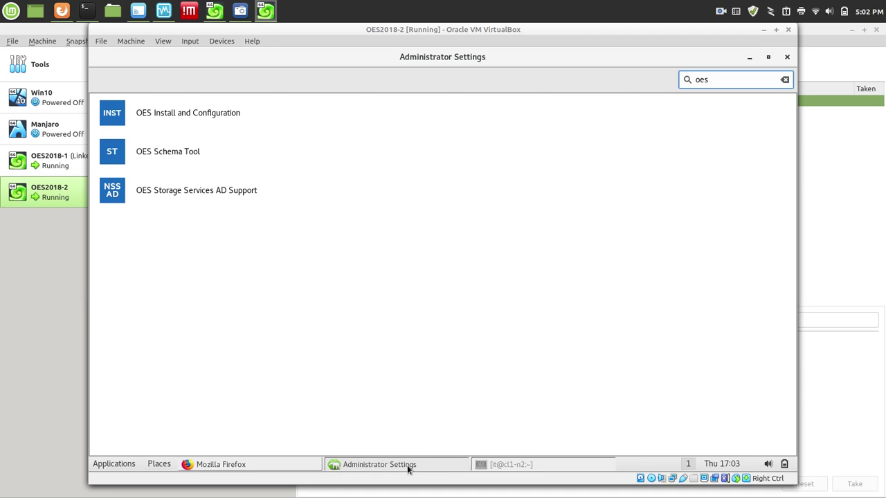
Open Network Settings via a 'net' search and select the eth0 card (10.0.2.15, DHCP).
{"action": "key", "text": "BackSpace"}
{"action": "key", "text": "BackSpace"}
{"action": "key", "text": "BackSpace"}
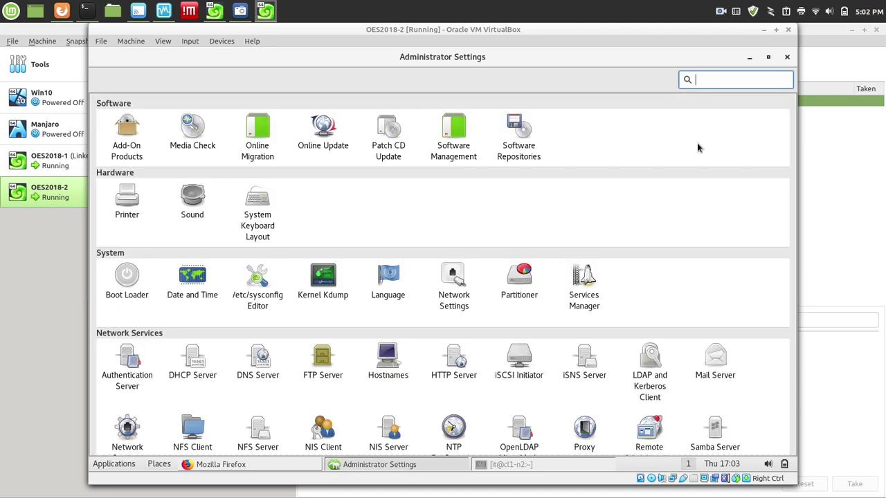
{"action": "type", "text": "net"}
{"action": "left_click", "coordinate": [146, 151]}
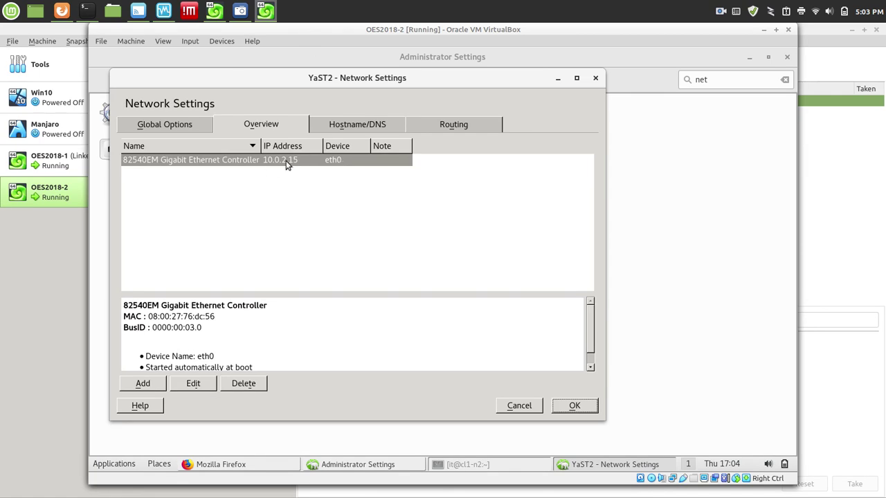
{"action": "left_click", "coordinate": [237, 164]}
Replace eth0's 10.0.2.15 address with static 192.168.56.20 /24 and rename hostname cl1-n1 to cl1-n2.
{"action": "left_click", "coordinate": [194, 384]}
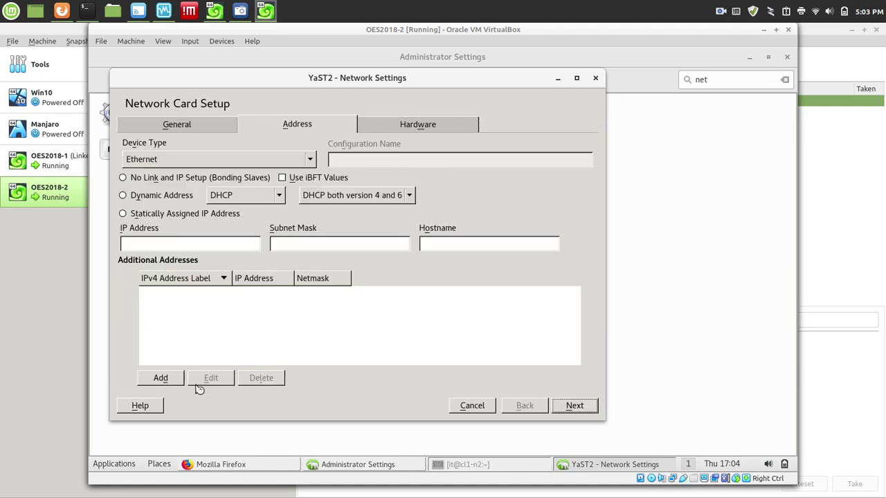
{"action": "left_click_drag", "start_coordinate": [178, 246], "coordinate": [47, 236]}
{"action": "type", "text": "192.168."}
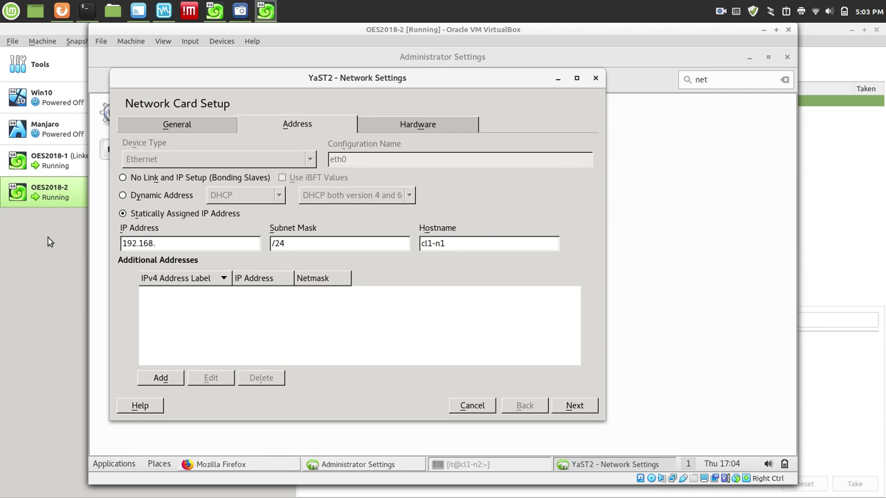
{"action": "type", "text": "56.20"}
{"action": "key", "text": "BackSpace"}
{"action": "type", "text": "2"}
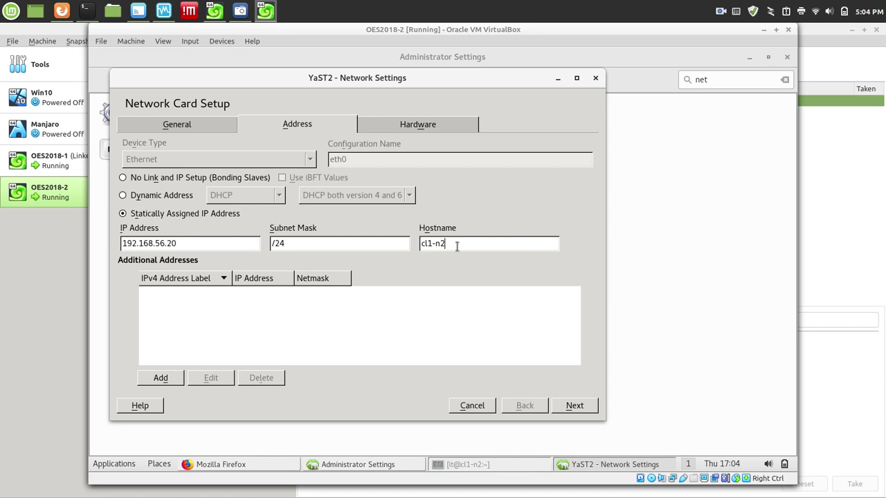
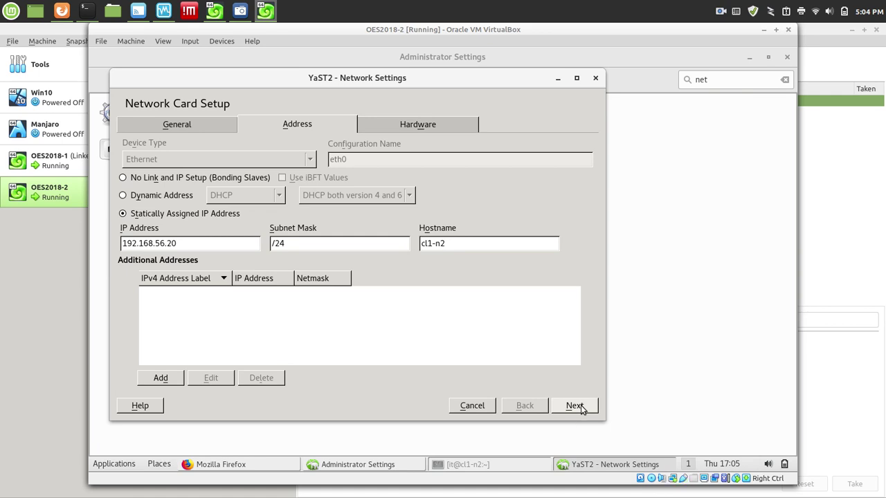
Review eth0's General and Address tabs with static 192.168.56.20, then finish the card setup.
{"action": "left_click", "coordinate": [147, 125]}
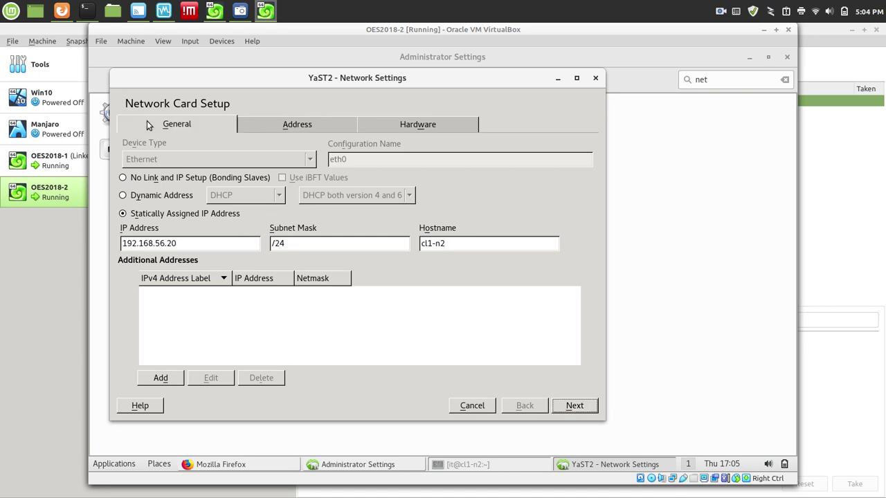
{"action": "left_click", "coordinate": [289, 128]}
{"action": "left_click", "coordinate": [187, 133]}
{"action": "left_click", "coordinate": [294, 129]}
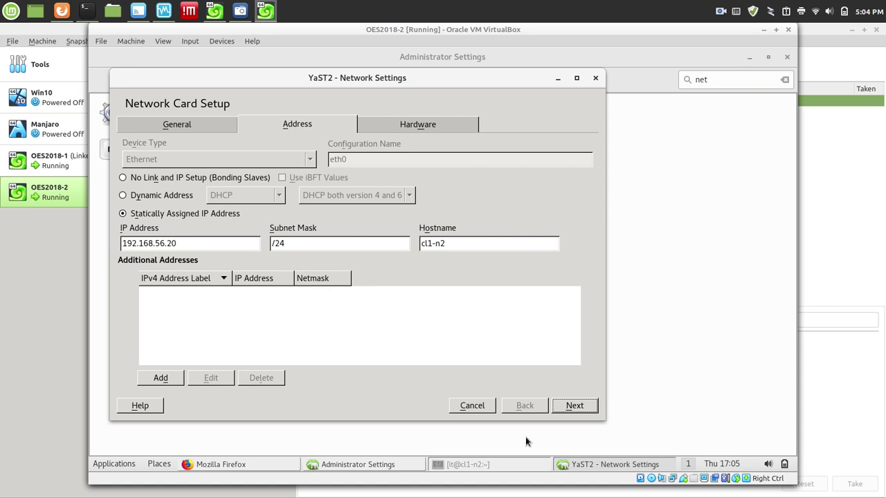
{"action": "left_click", "coordinate": [587, 412]}
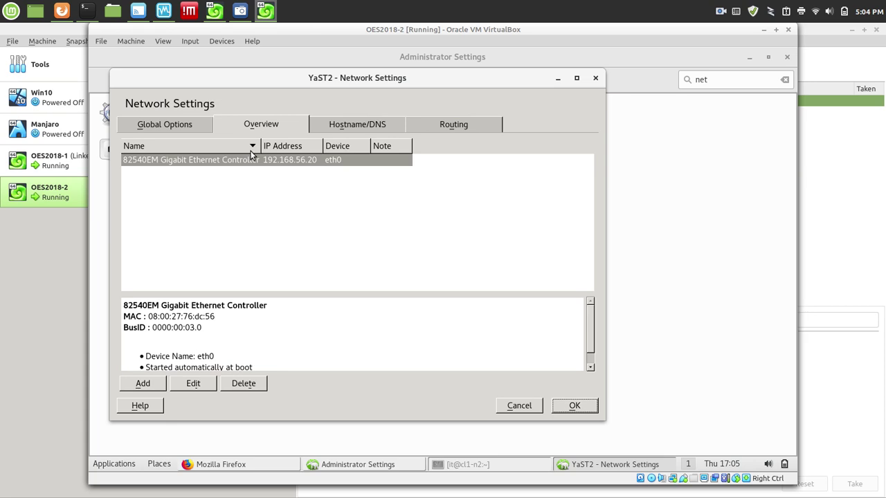
Replace the default IPv4 gateway with 192.168.56.1 under Routing and save the network configuration.
{"action": "left_click", "coordinate": [355, 129]}
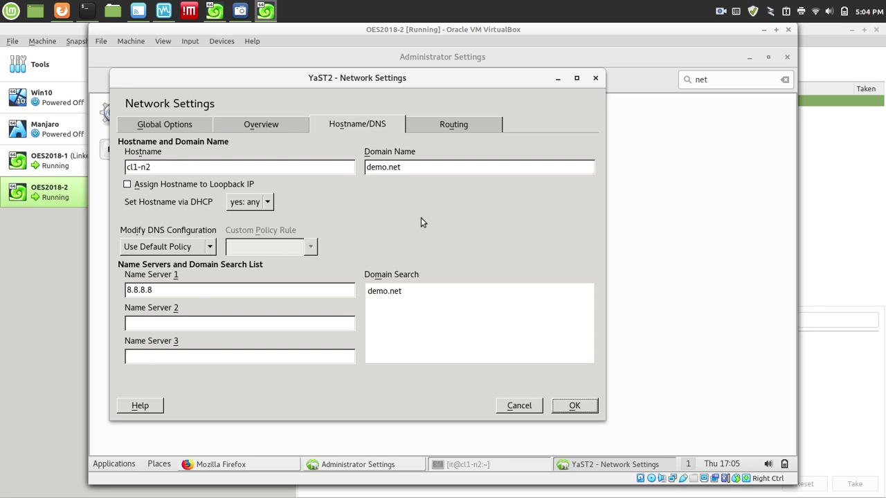
{"action": "left_click", "coordinate": [464, 125]}
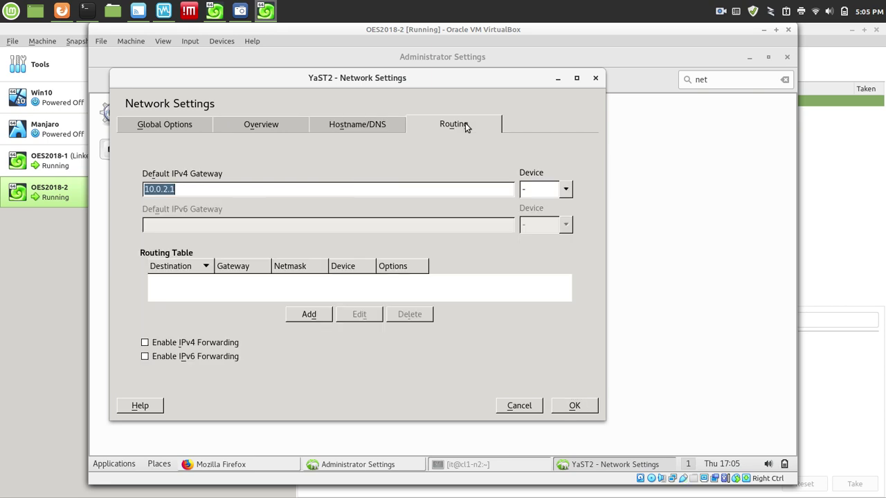
{"action": "type", "text": "192"}
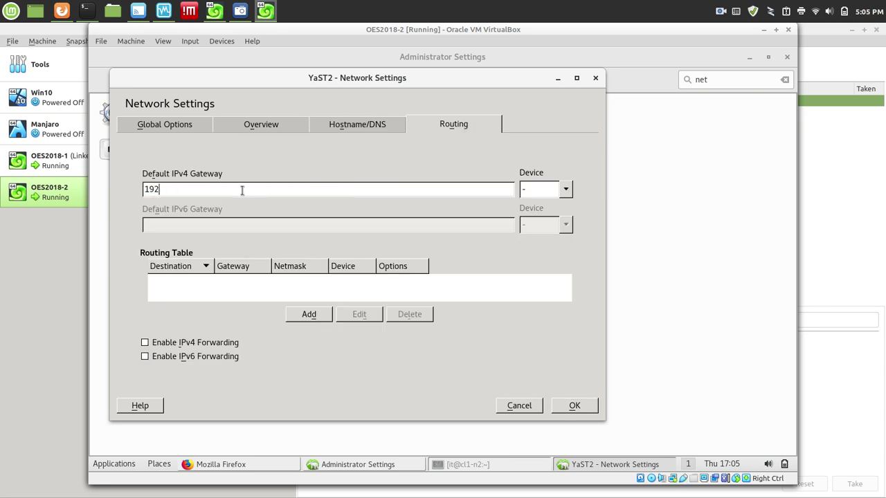
{"action": "type", "text": ".168.56.1"}
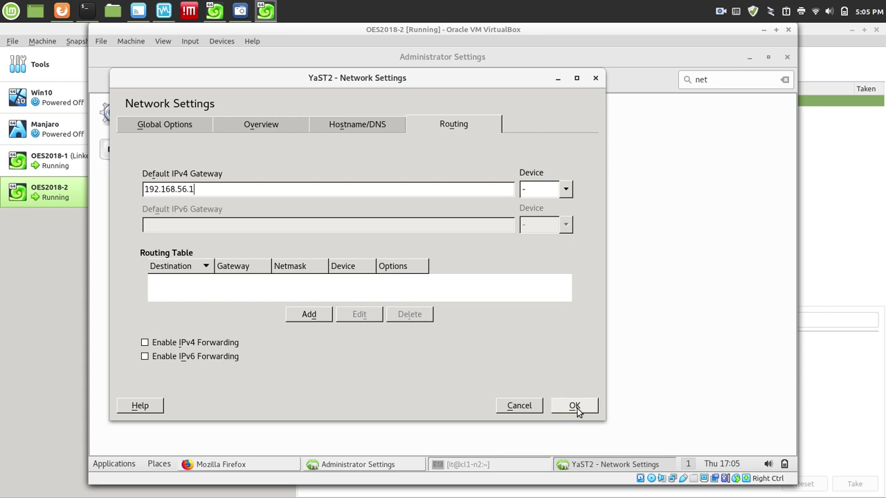
{"action": "left_click", "coordinate": [575, 407]}
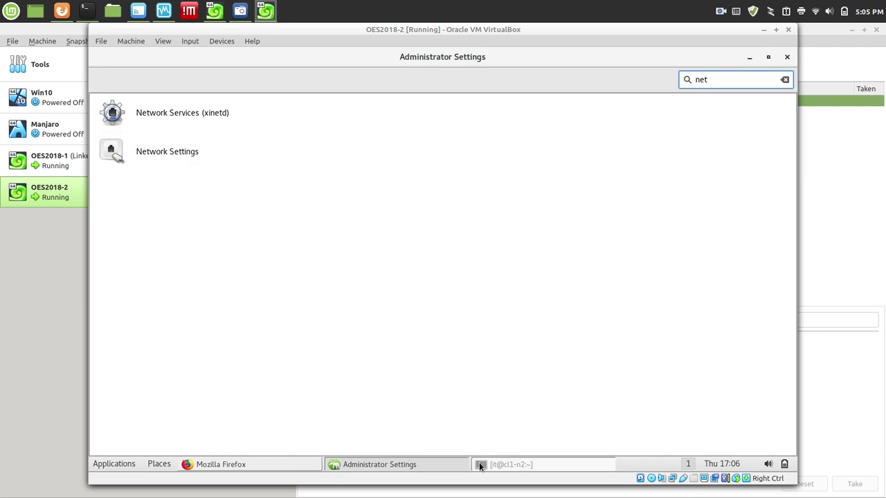
Rerun ip addr in the cl1-n2 terminal to confirm eth0 holds 192.168.56.20.
{"action": "left_click", "coordinate": [516, 467]}
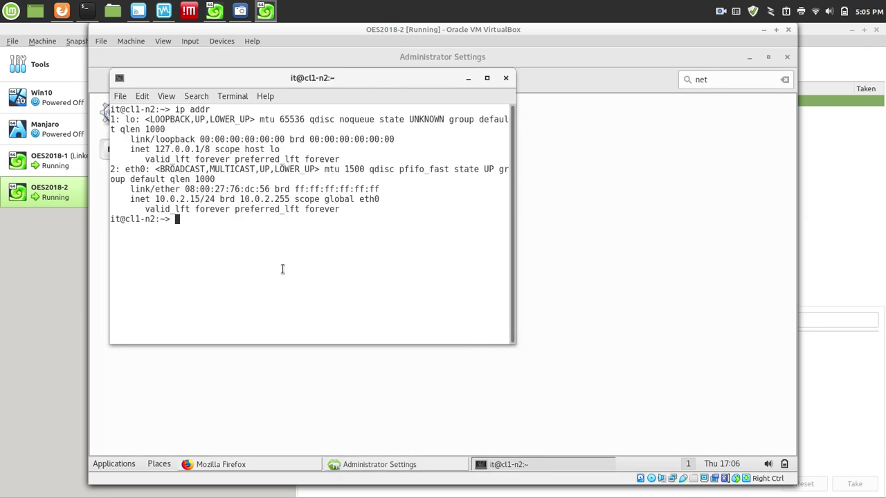
{"action": "key", "text": "Up"}
{"action": "key", "text": "Return"}
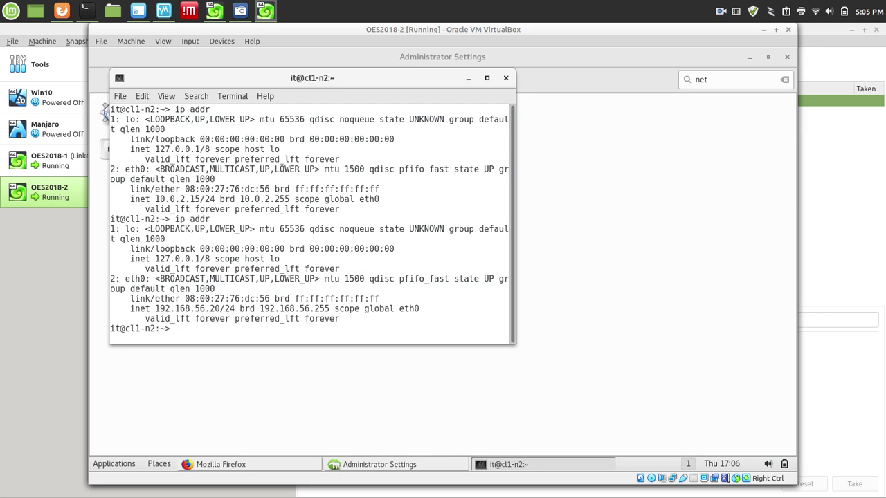
Ping 192.168.56.10 until replies arrive, stop it, and minimize the terminal.
{"action": "key", "text": "Up"}
{"action": "key", "text": "BackSpace"}
{"action": "key", "text": "BackSpace"}
{"action": "key", "text": "BackSpace"}
{"action": "key", "text": "BackSpace"}
{"action": "key", "text": "BackSpace"}
{"action": "key", "text": "BackSpace"}
{"action": "key", "text": "BackSpace"}
{"action": "type", "text": "ping 192.168.56.10"}
{"action": "key", "text": "Return"}
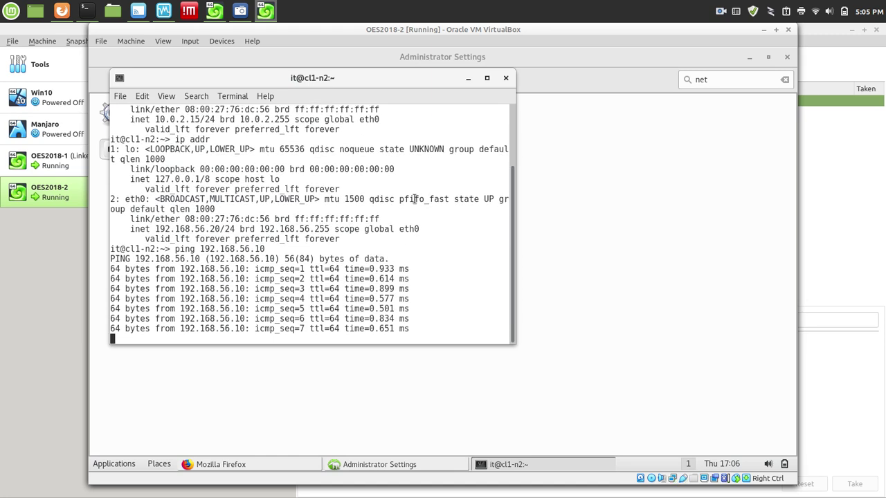
{"action": "key", "text": "ctrl+c"}
{"action": "left_click", "coordinate": [467, 77]}
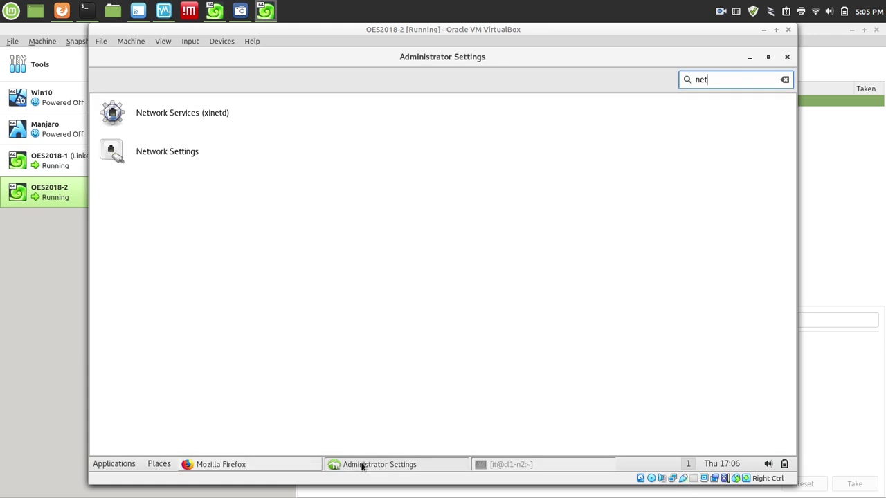
Search 'oes' in Administrator Settings and launch OES Install and Configuration.
{"action": "left_click", "coordinate": [361, 467]}
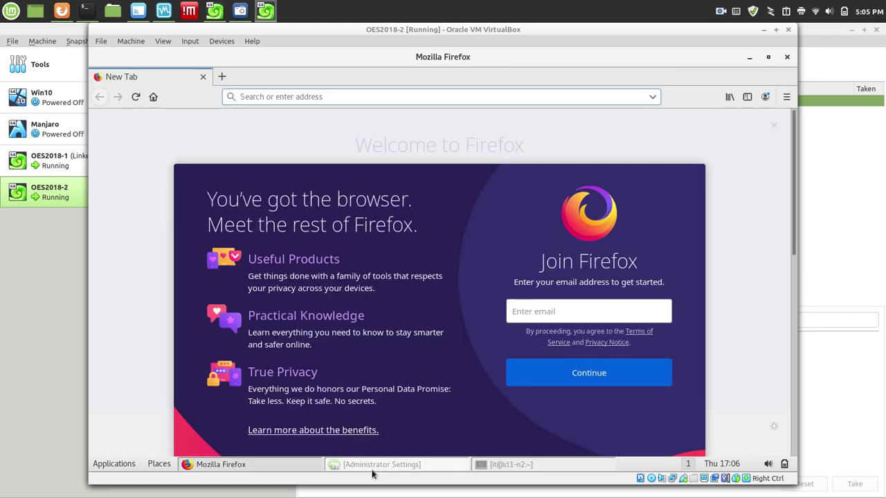
{"action": "left_click", "coordinate": [371, 469]}
{"action": "key", "text": "BackSpace"}
{"action": "key", "text": "BackSpace"}
{"action": "key", "text": "BackSpace"}
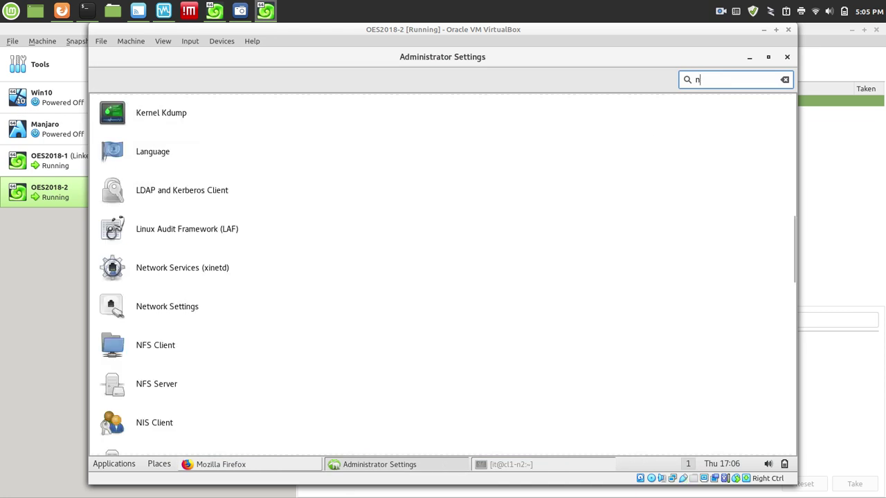
{"action": "type", "text": "oes"}
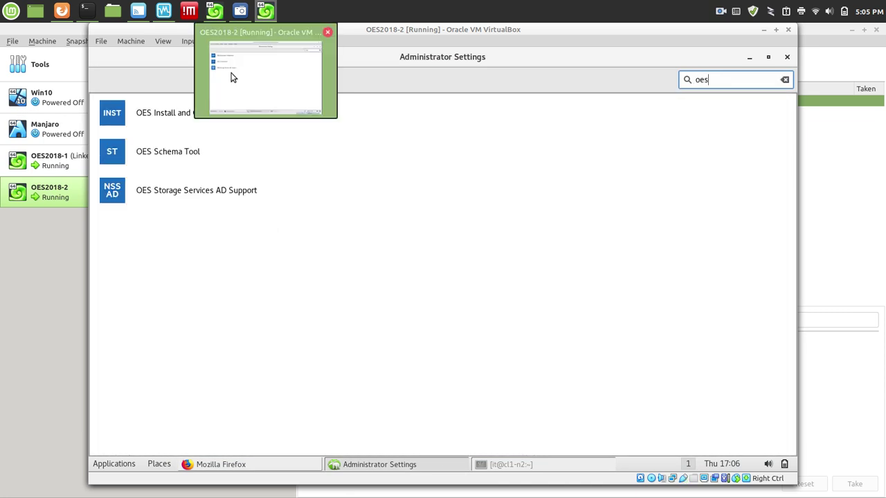
{"action": "left_click", "coordinate": [146, 114]}
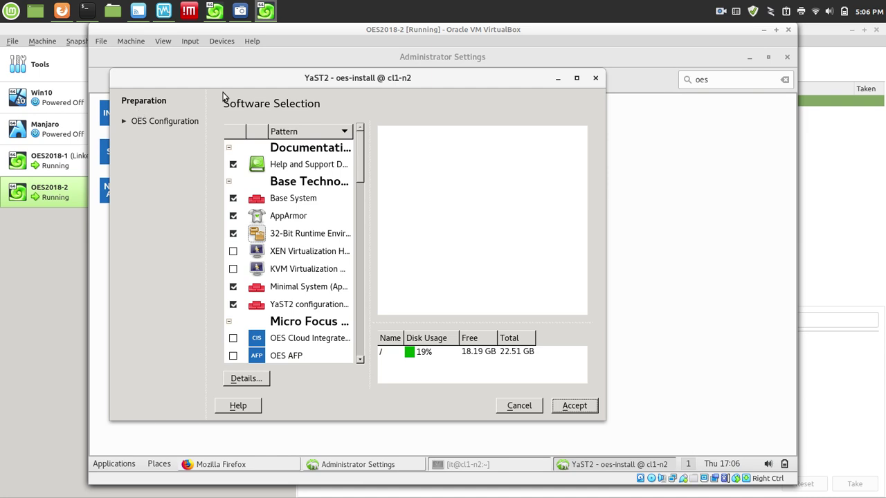
Maximize the OES install window, widen and scroll the pattern list, and accept the current patterns.
{"action": "left_click", "coordinate": [576, 78]}
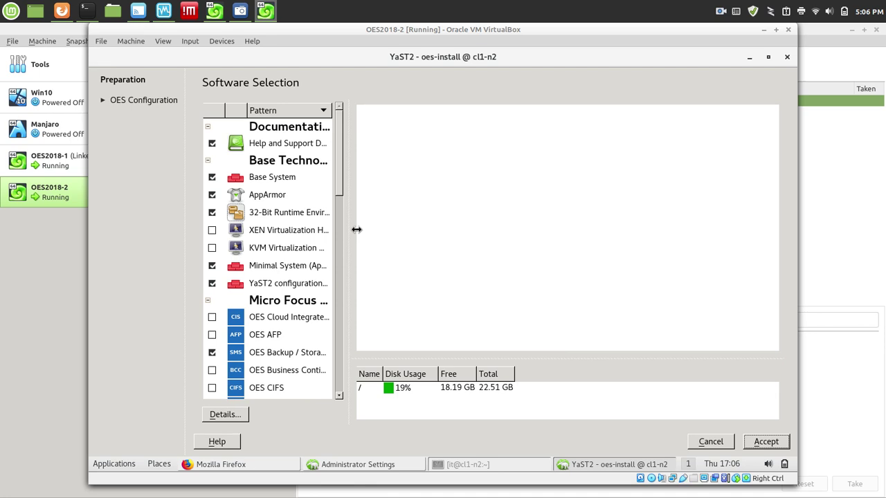
{"action": "left_click_drag", "start_coordinate": [348, 233], "coordinate": [435, 239]}
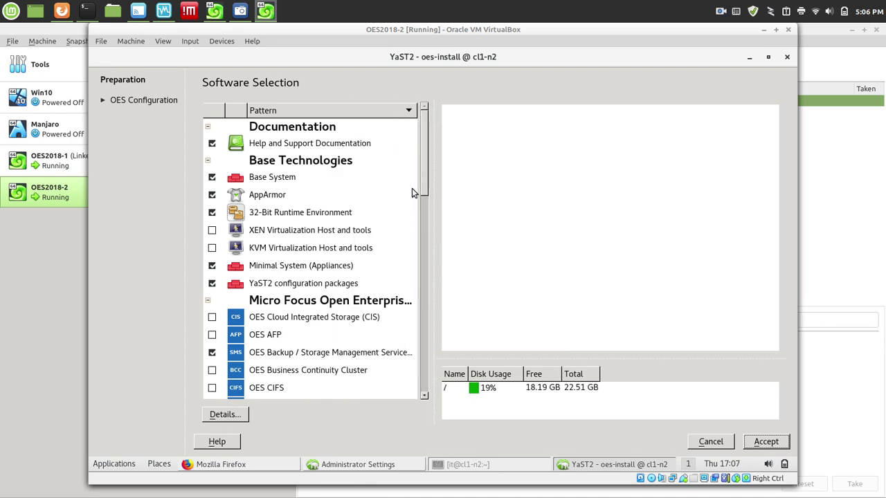
{"action": "left_click_drag", "start_coordinate": [424, 177], "coordinate": [427, 231]}
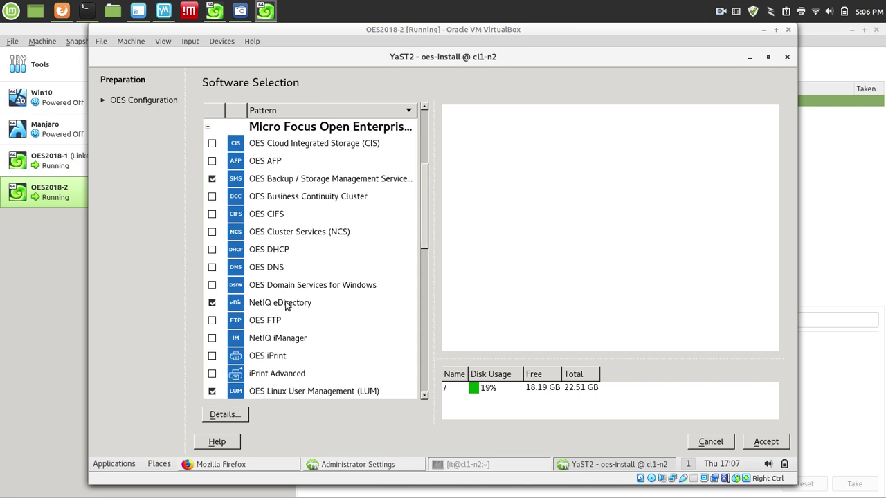
{"action": "mouse_move", "coordinate": [287, 306]}
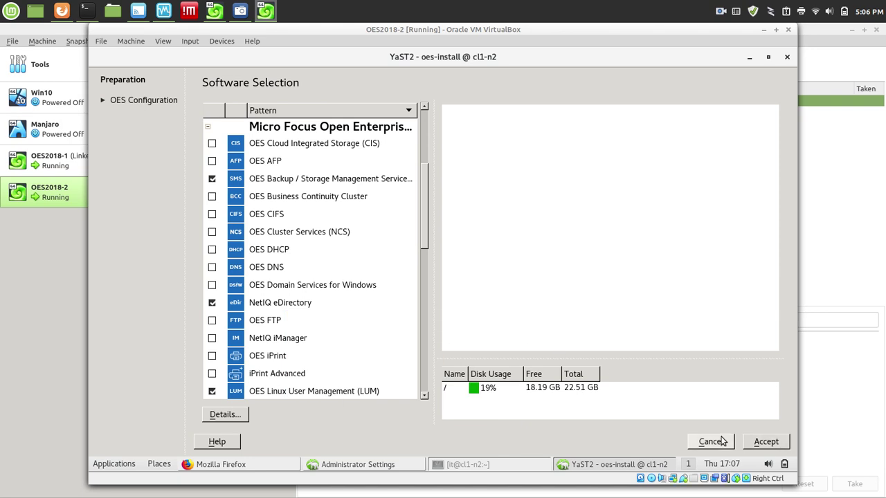
{"action": "left_click", "coordinate": [759, 443]}
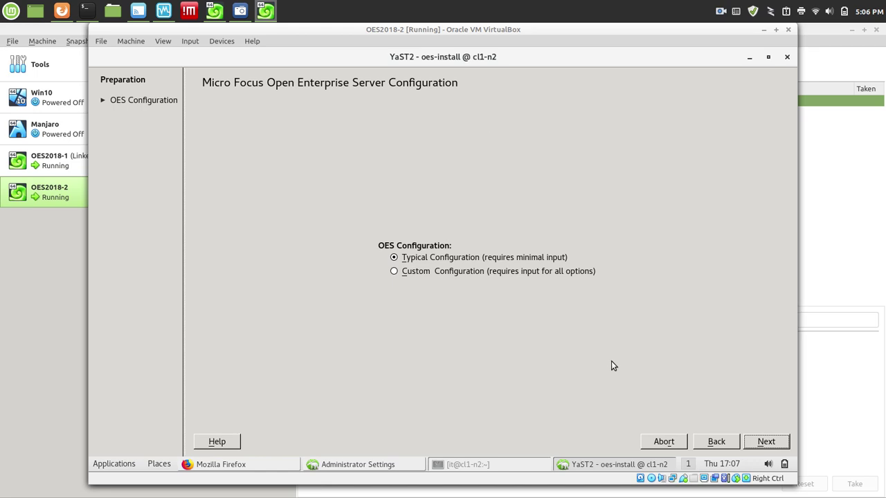
Continue with Typical Configuration and enter NTP server 192.168.56.10, tree 'cloud', existing server 192.168.56.10.
{"action": "left_click", "coordinate": [776, 448]}
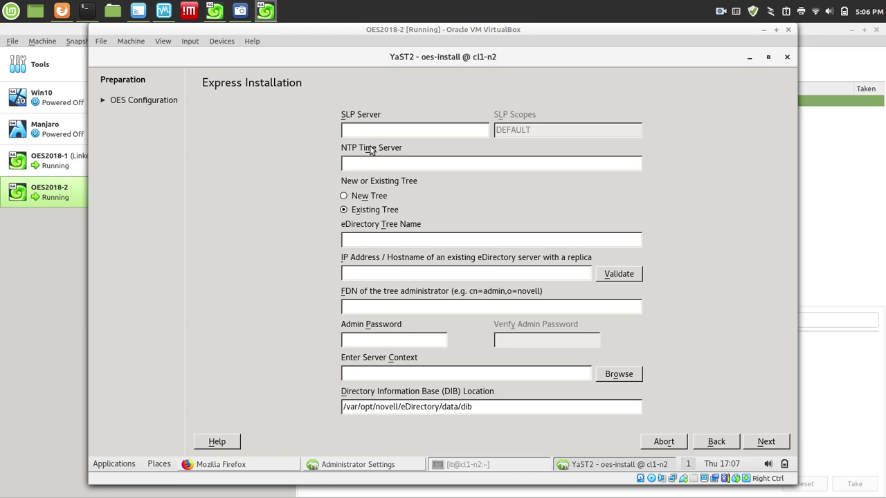
{"action": "left_click", "coordinate": [364, 164]}
{"action": "type", "text": "192.168.56.10"}
{"action": "key", "text": "Tab"}
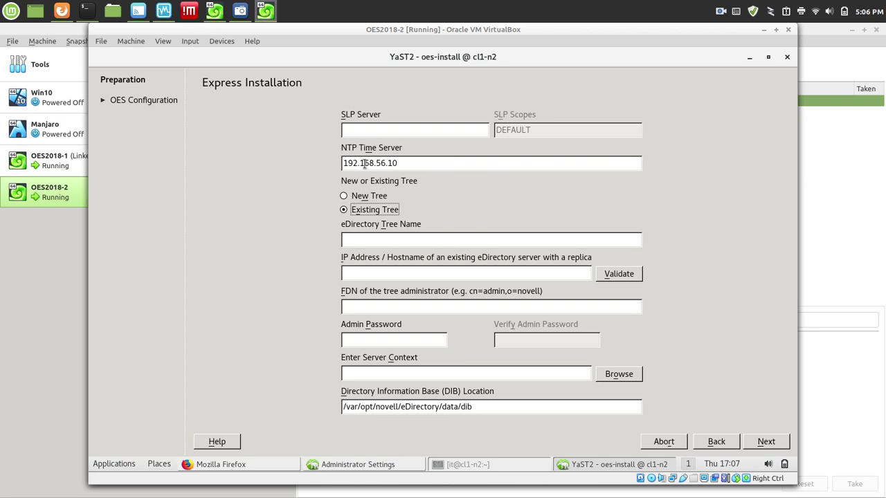
{"action": "key", "text": "Tab"}
{"action": "type", "text": "cloud"}
{"action": "key", "text": "Tab"}
{"action": "type", "text": "192.168"}
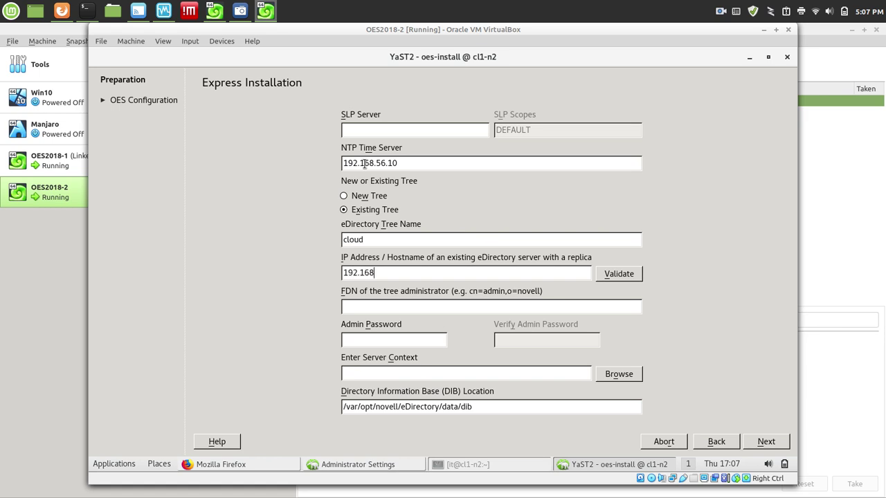
{"action": "type", "text": ".56.10"}
Enter admin cn=admin,o=home, the admin password, and server context ou=servers,o=home, then proceed.
{"action": "key", "text": "Tab"}
{"action": "key", "text": "Tab"}
{"action": "key", "text": "Tab"}
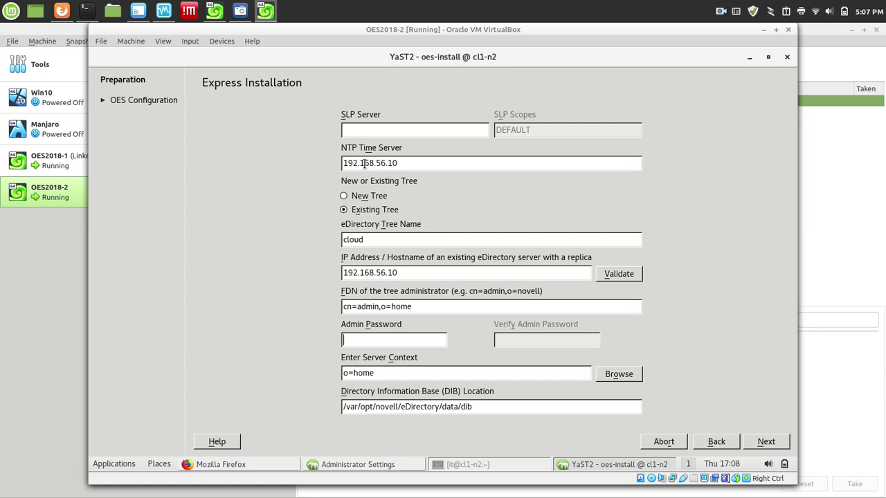
{"action": "key", "text": "Tab"}
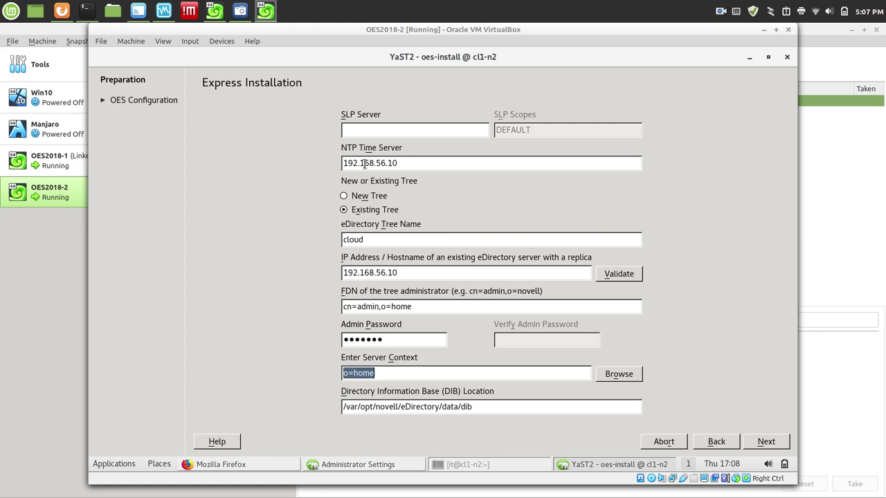
{"action": "key", "text": "BackSpace"}
{"action": "key", "text": "BackSpace"}
{"action": "key", "text": "BackSpace"}
{"action": "key", "text": "BackSpace"}
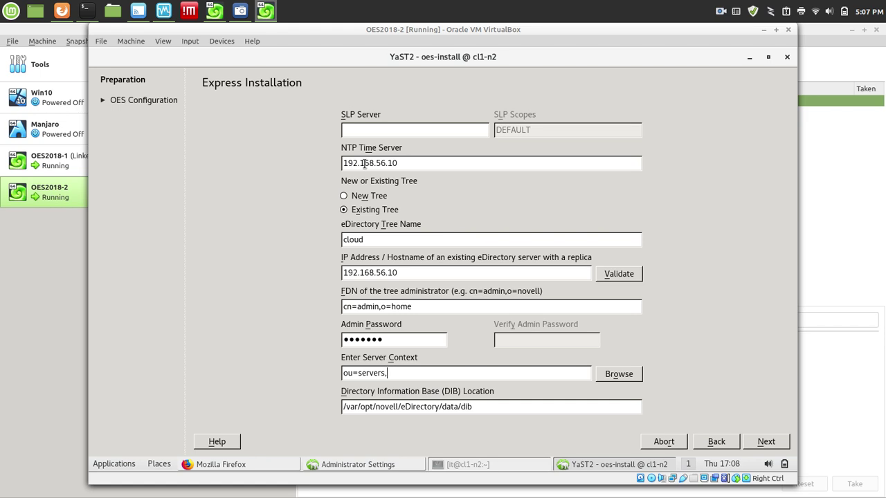
{"action": "left_click", "coordinate": [775, 442]}
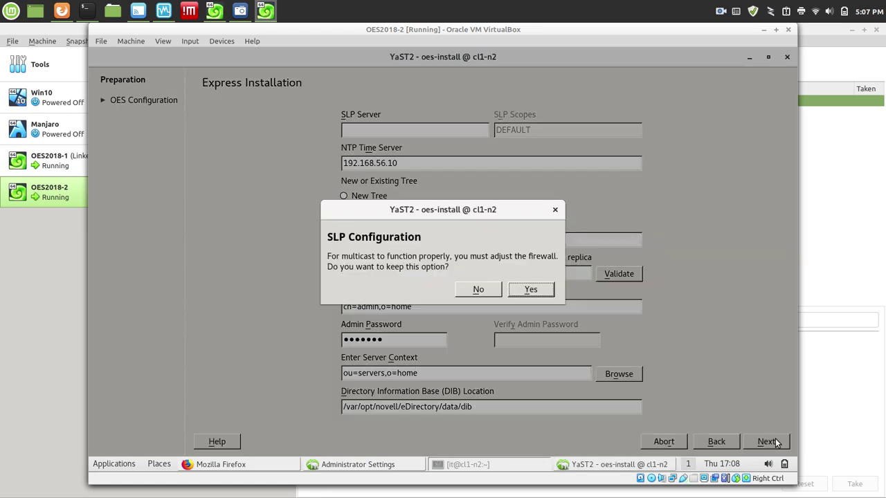
Keep SLP multicast, scroll through the OES configuration summary, and accept it.
{"action": "left_click", "coordinate": [528, 291]}
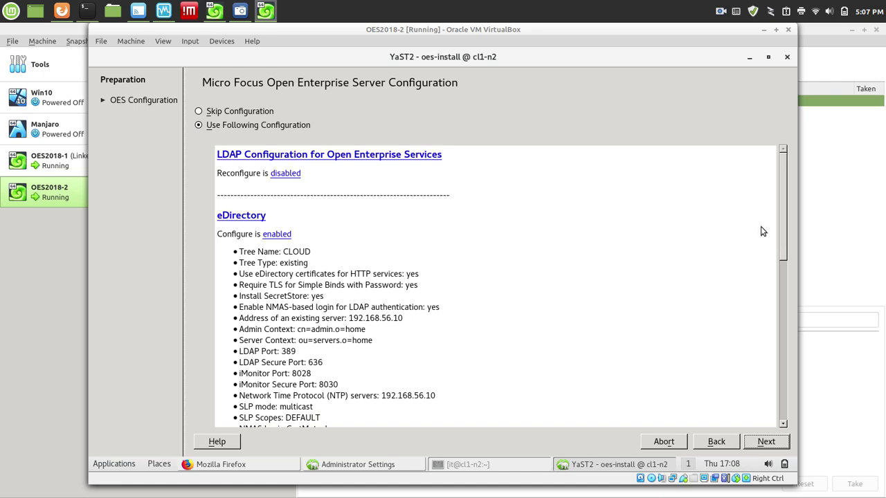
{"action": "left_click", "coordinate": [785, 230]}
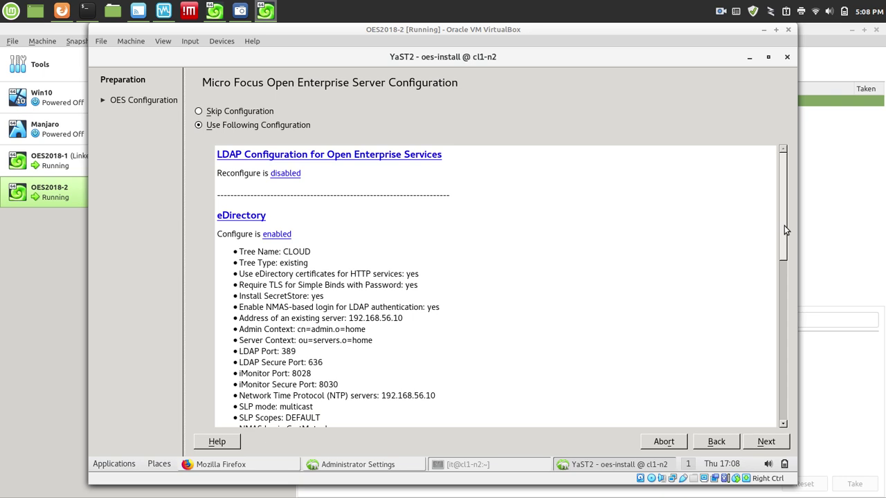
{"action": "left_click_drag", "start_coordinate": [786, 230], "coordinate": [814, 369]}
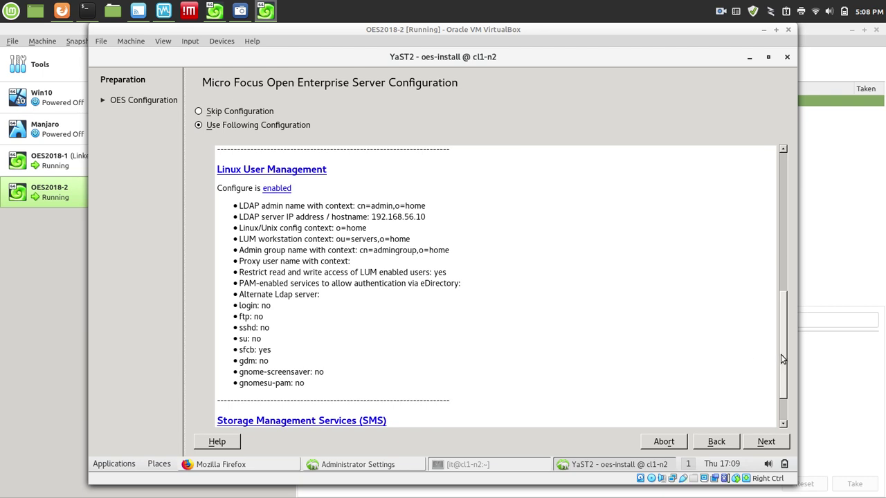
{"action": "left_click_drag", "start_coordinate": [781, 356], "coordinate": [790, 388]}
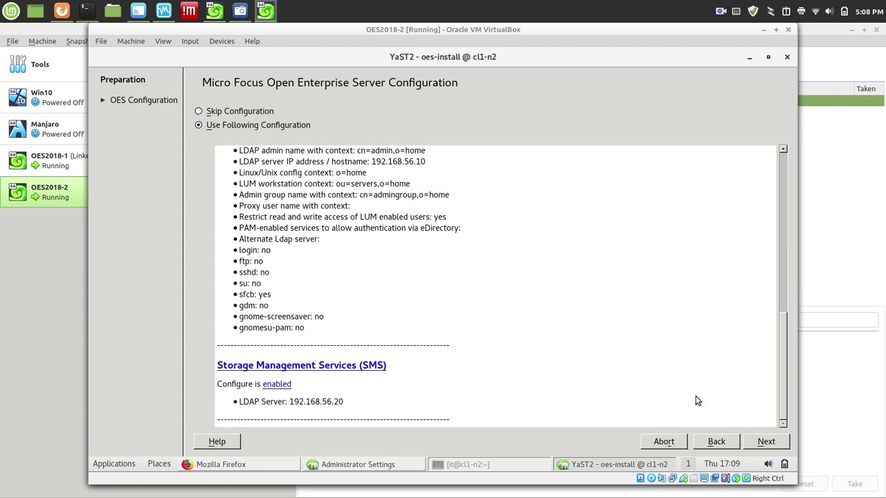
{"action": "left_click", "coordinate": [766, 443]}
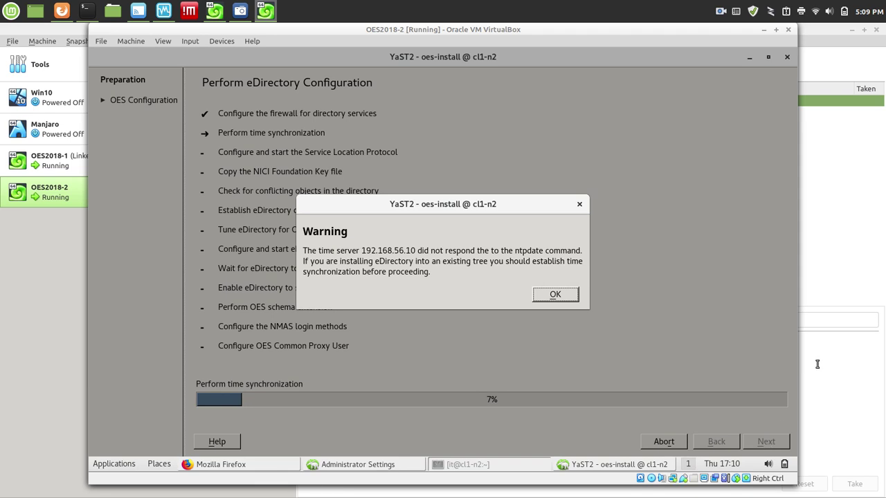
Dismiss the ntpdate warning and time-sync error, then select OES2018-1 in VirtualBox Manager.
{"action": "left_click", "coordinate": [555, 296]}
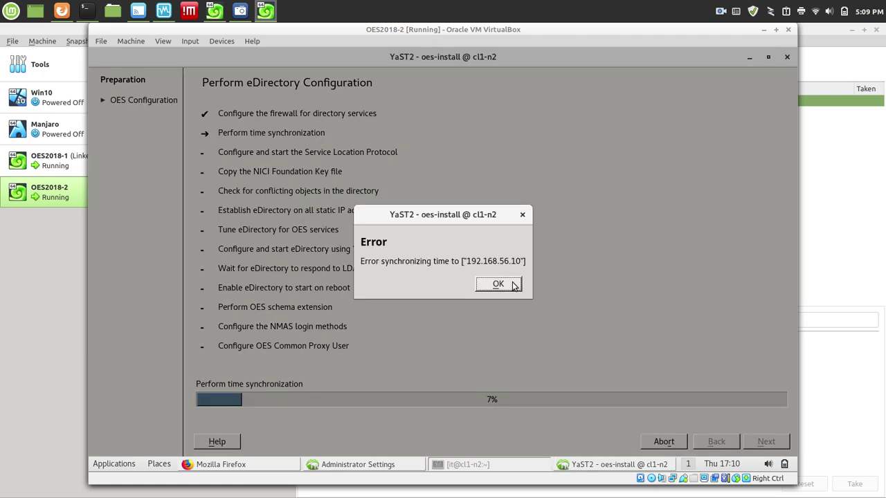
{"action": "left_click", "coordinate": [513, 284]}
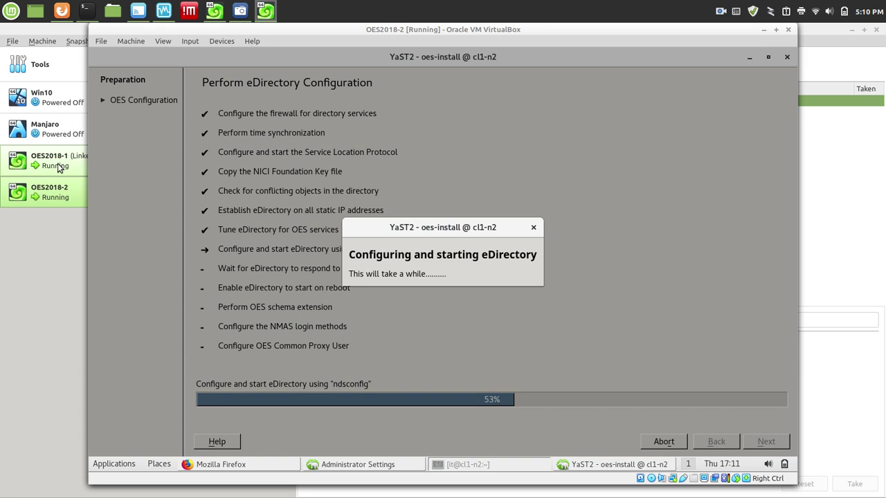
{"action": "left_click", "coordinate": [59, 168]}
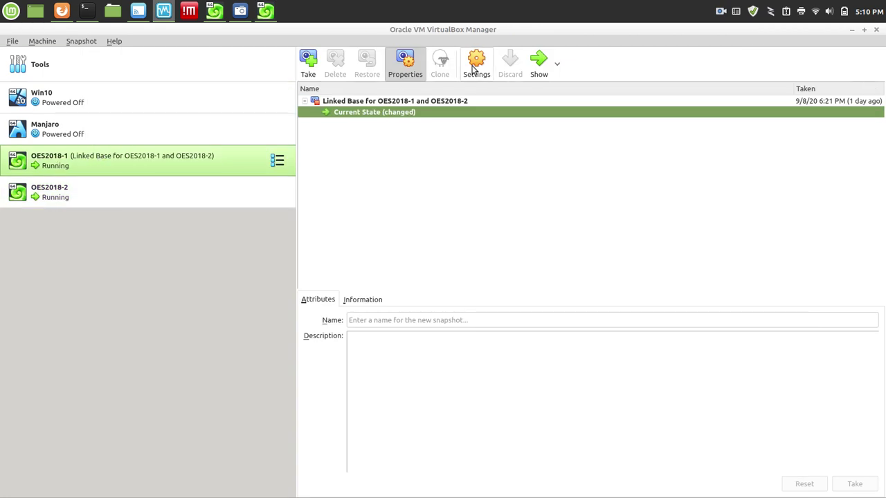
Show the OES2018-1 machine window and unlock its session with the user password.
{"action": "left_click", "coordinate": [534, 60]}
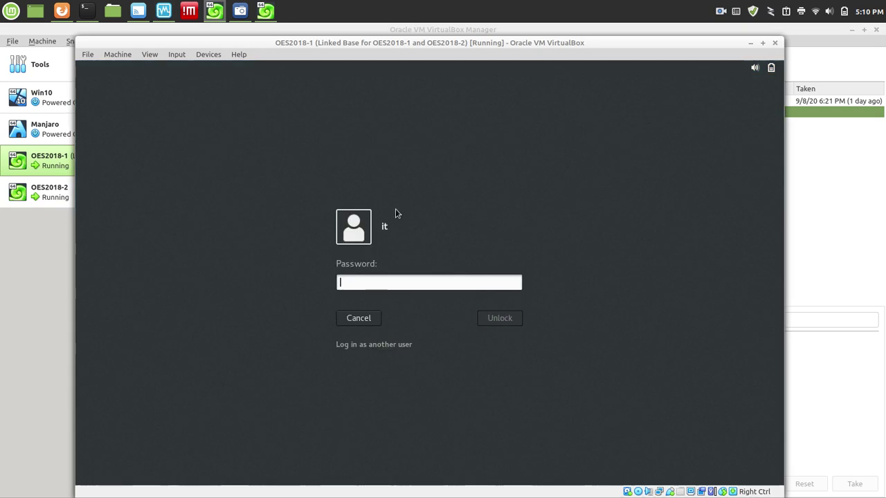
{"action": "type", "text": "*******"}
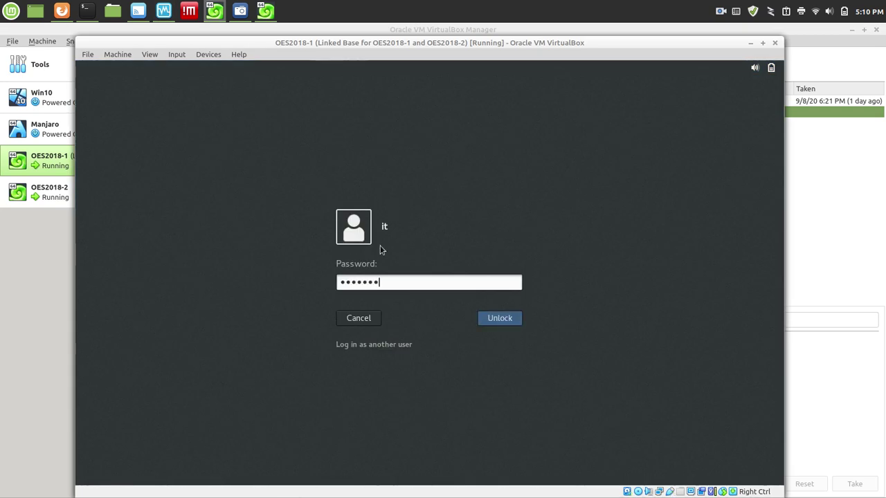
{"action": "key", "text": "Return"}
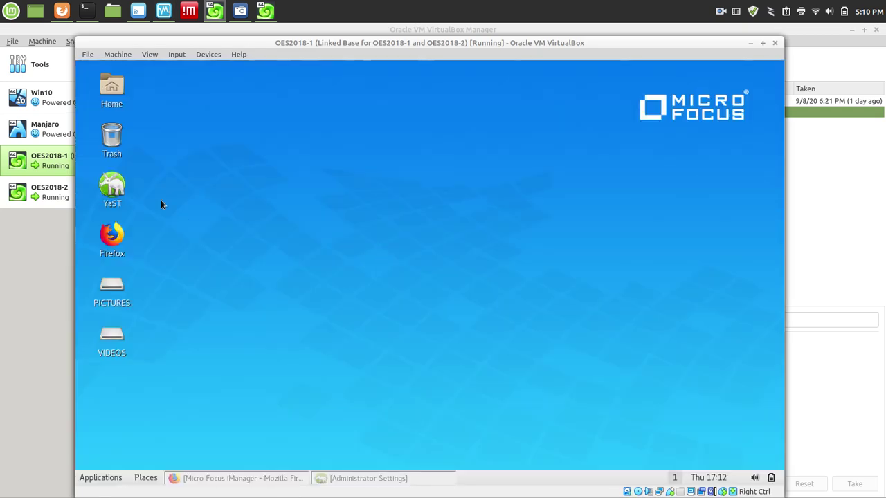
Search 'ntp' in Administrator Settings and launch NTP Configuration.
{"action": "left_click", "coordinate": [371, 484]}
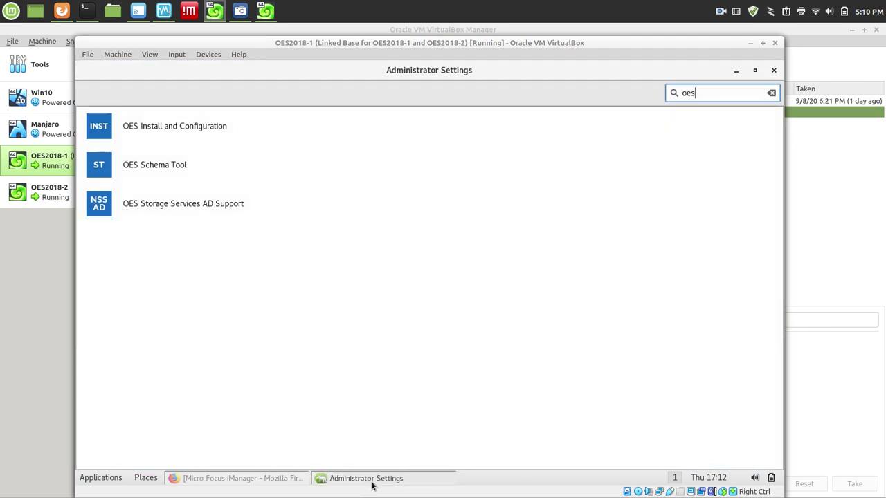
{"action": "key", "text": "BackSpace"}
{"action": "key", "text": "BackSpace"}
{"action": "key", "text": "BackSpace"}
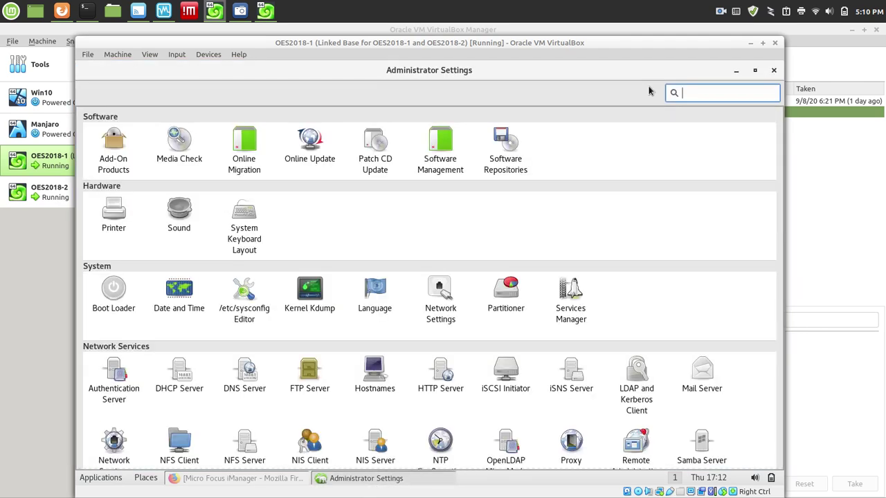
{"action": "type", "text": "ntp"}
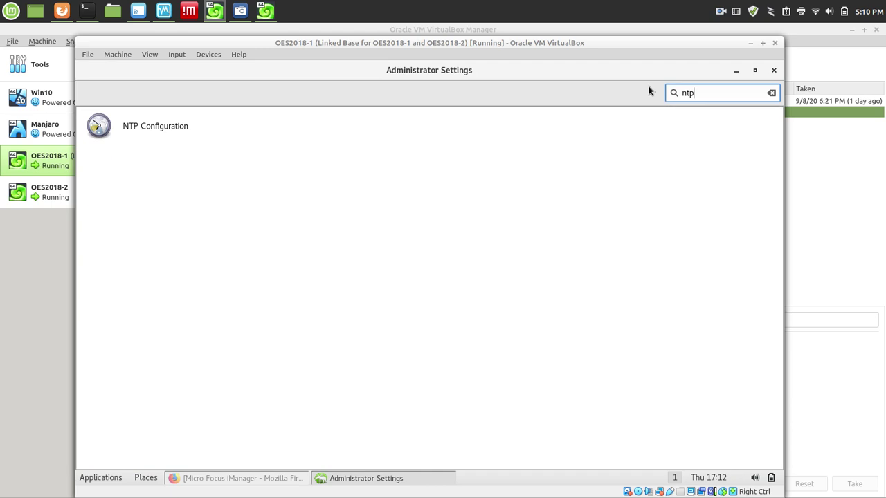
{"action": "left_click", "coordinate": [98, 125]}
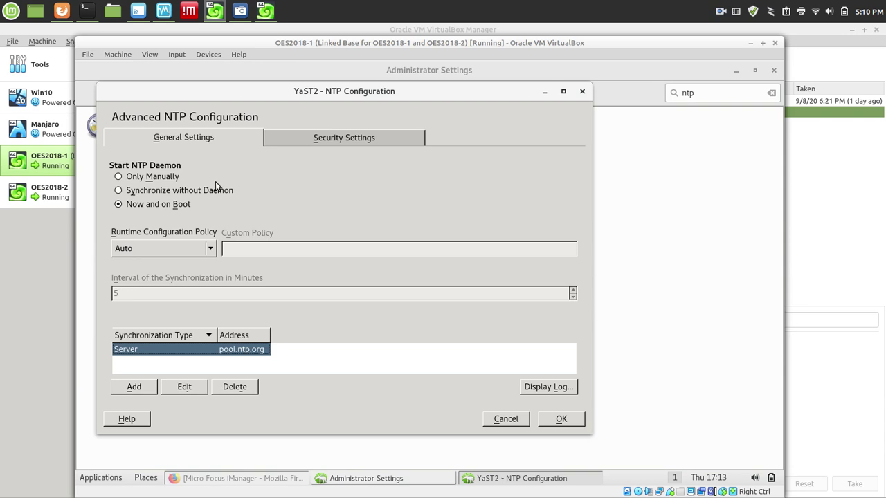
Open the NTP port in OES2018-1's firewall, save the NTP settings, then select OES2018-2.
{"action": "left_click", "coordinate": [359, 138]}
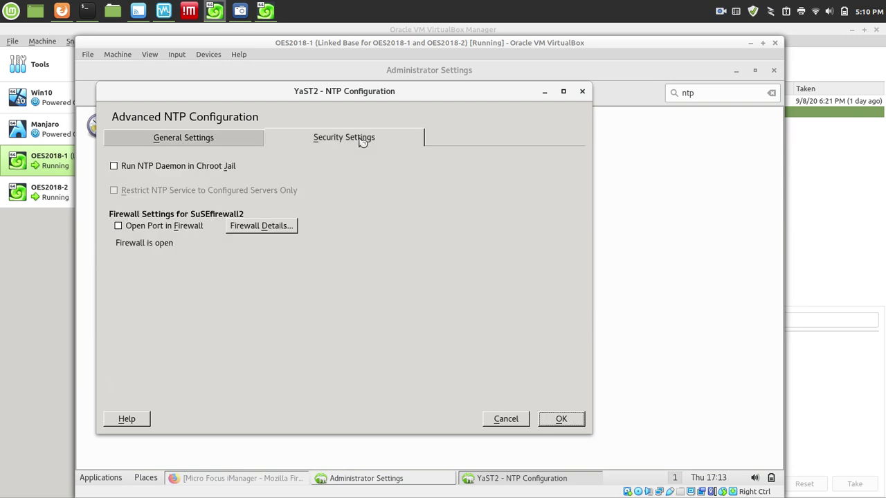
{"action": "left_click", "coordinate": [119, 227]}
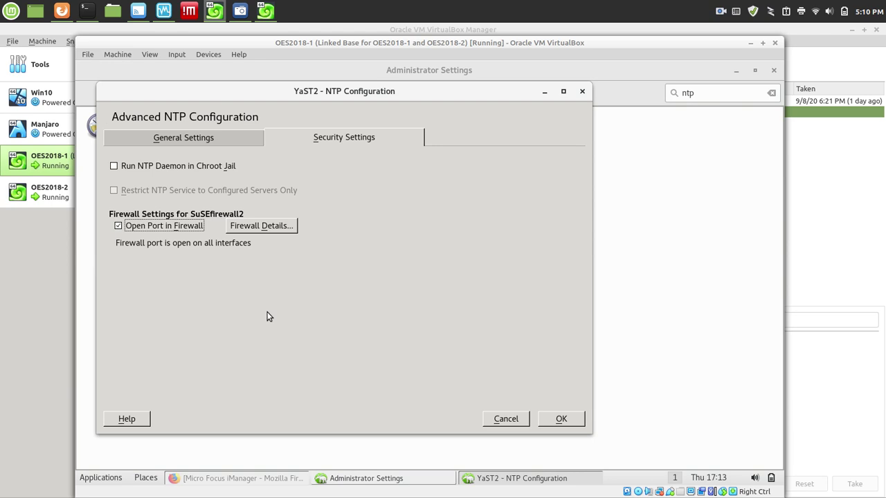
{"action": "left_click", "coordinate": [561, 419]}
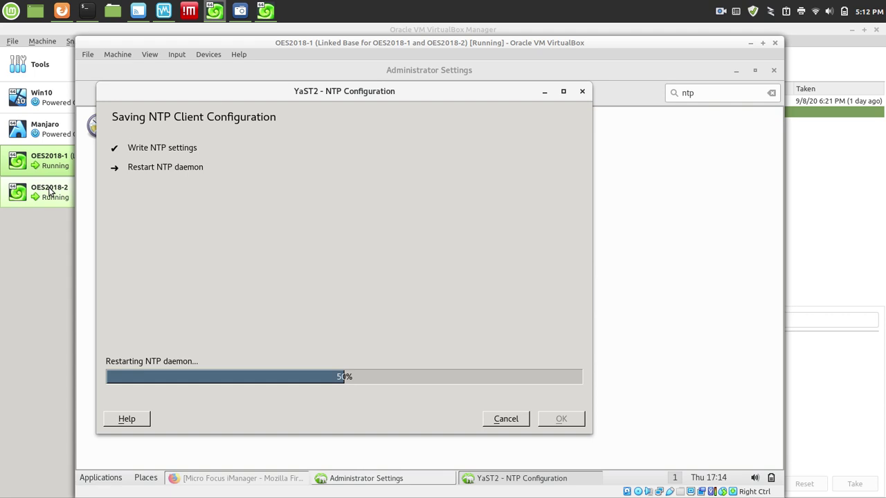
{"action": "left_click", "coordinate": [50, 192]}
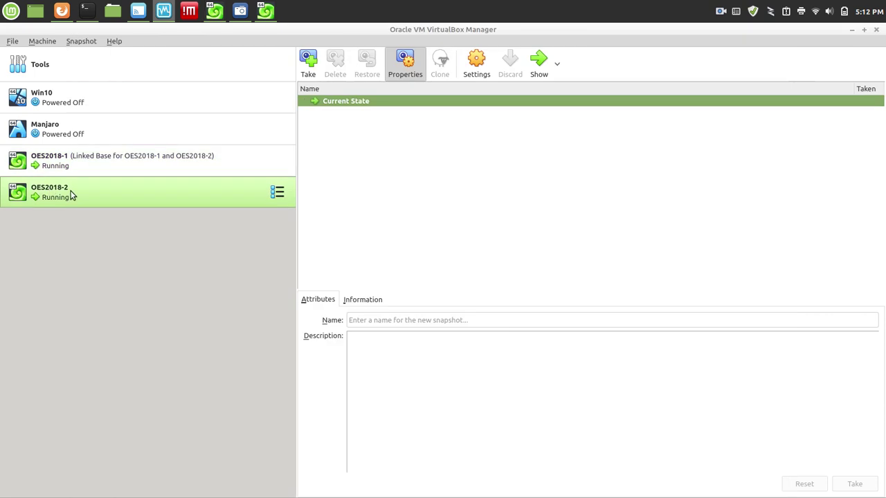
Bring up OES2018-2 and finish the completed Open Enterprise Server 2018 SP2 installation.
{"action": "left_click", "coordinate": [535, 67]}
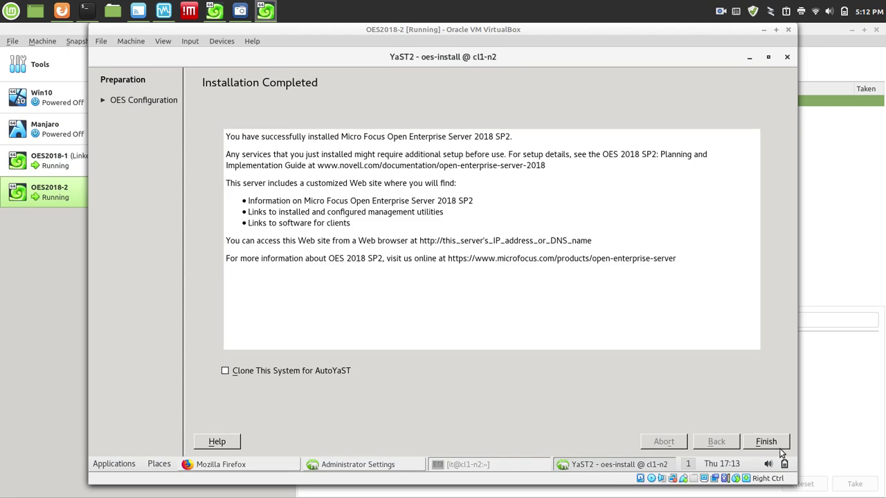
{"action": "left_click", "coordinate": [776, 445]}
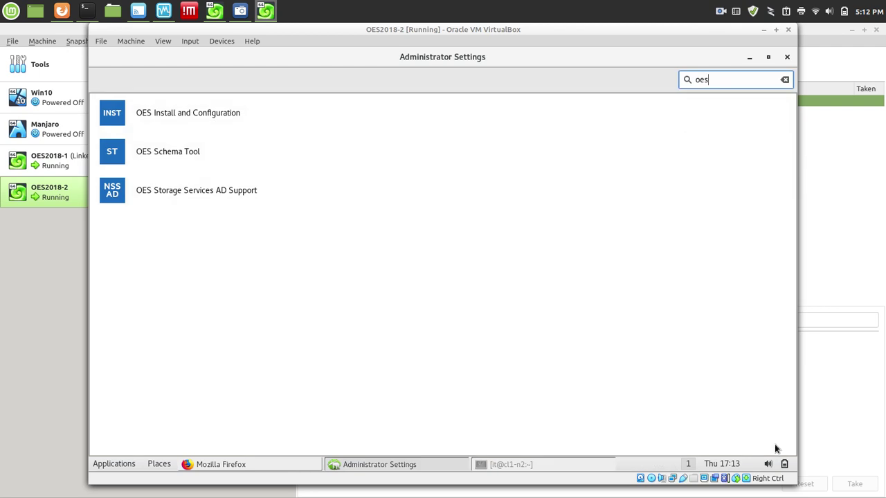
In the NTP module, add server 192.168.56.10 as a time source after testing it responds.
{"action": "key", "text": "BackSpace"}
{"action": "key", "text": "BackSpace"}
{"action": "key", "text": "BackSpace"}
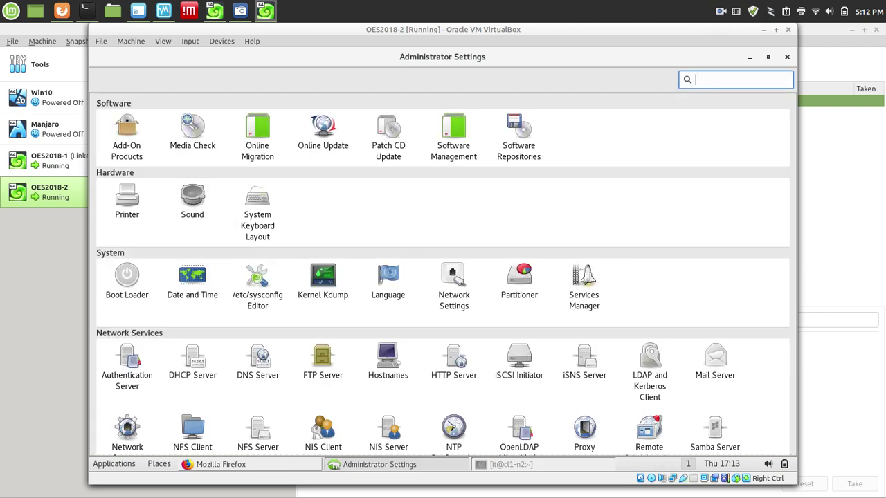
{"action": "type", "text": "ntp"}
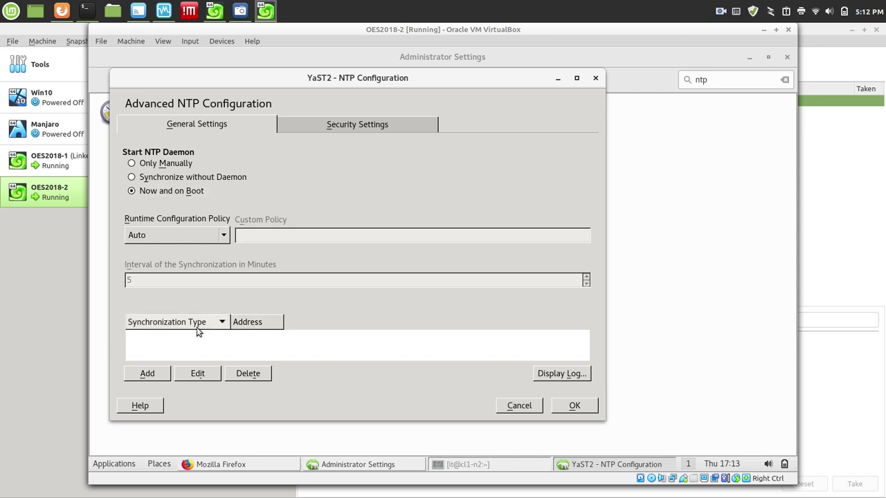
{"action": "left_click", "coordinate": [158, 374]}
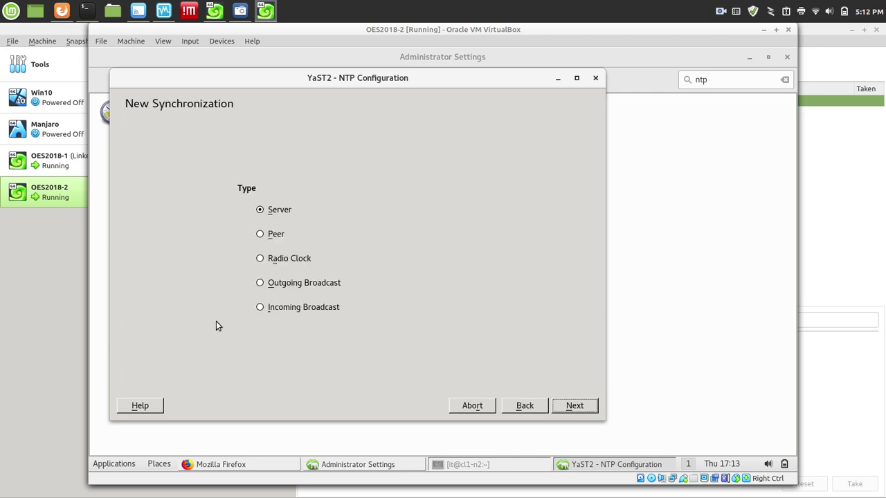
{"action": "left_click", "coordinate": [574, 405]}
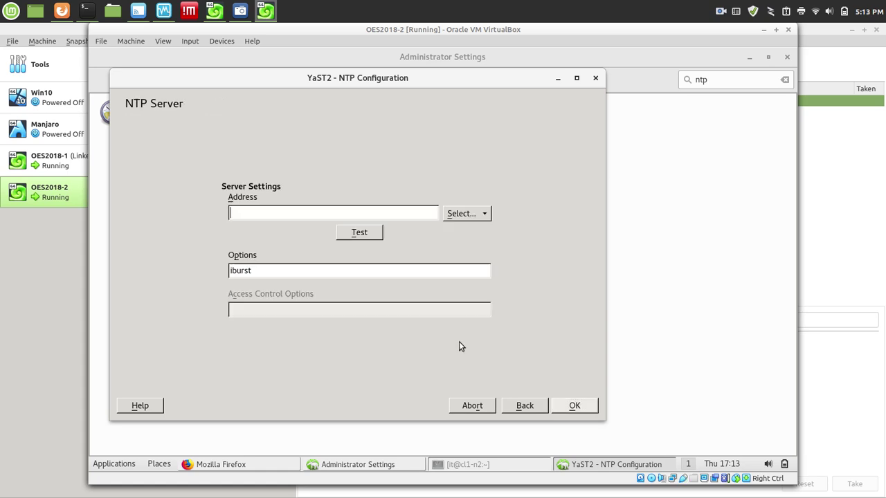
{"action": "type", "text": "192.1"}
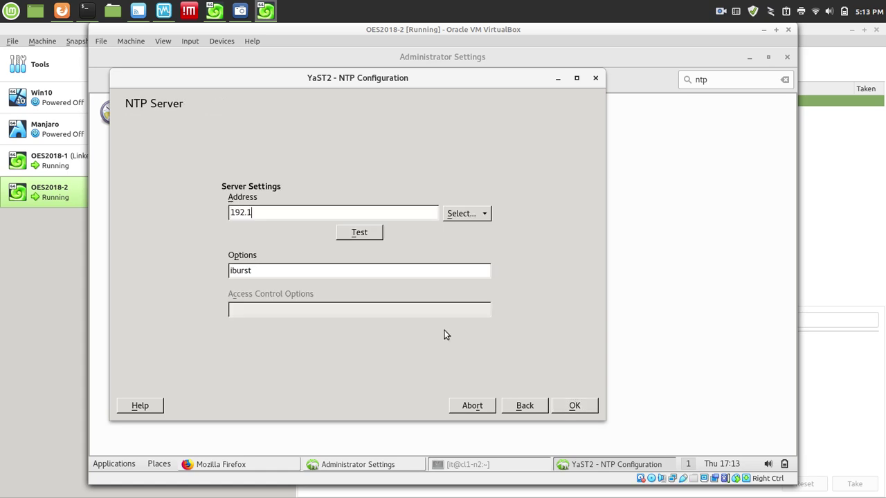
{"action": "type", "text": "68.56.10"}
{"action": "left_click", "coordinate": [359, 232]}
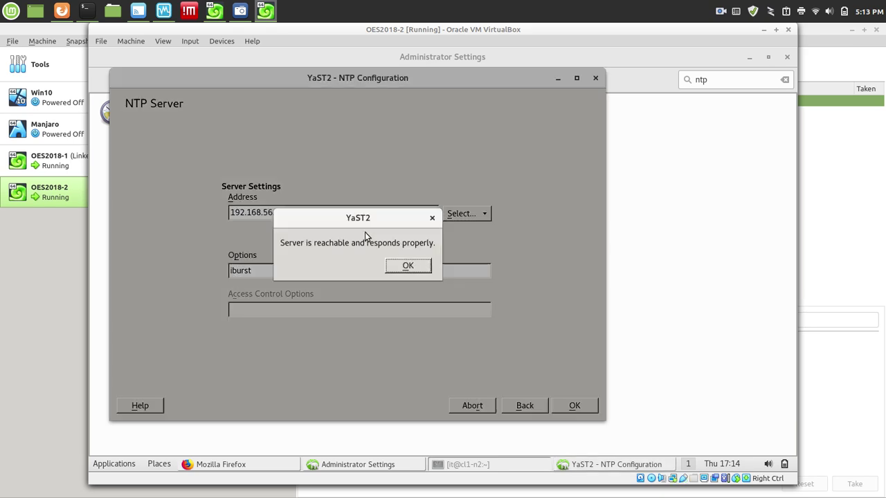
{"action": "left_click", "coordinate": [422, 270]}
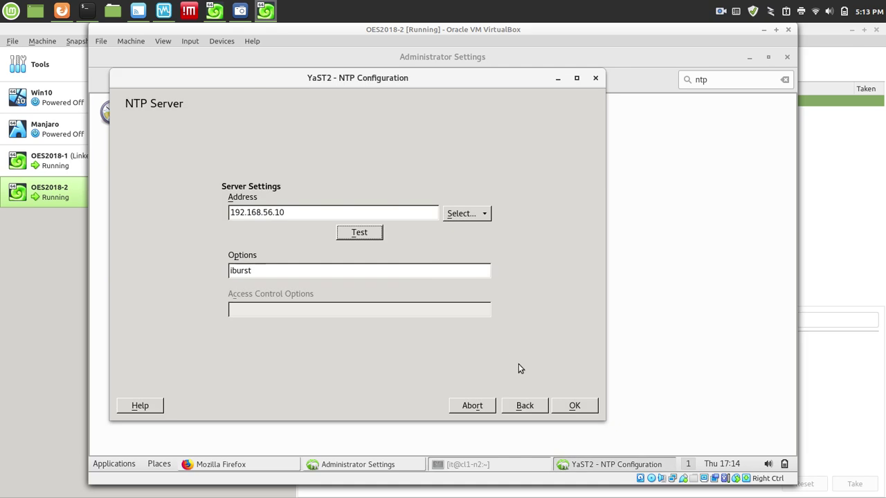
{"action": "left_click", "coordinate": [574, 407]}
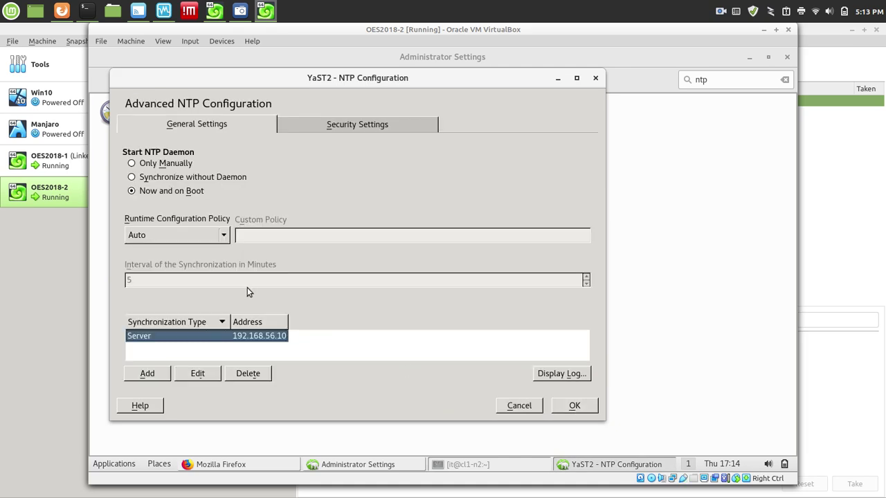
Open the NTP port in the firewall under Security Settings and save the NTP configuration.
{"action": "left_click", "coordinate": [327, 128]}
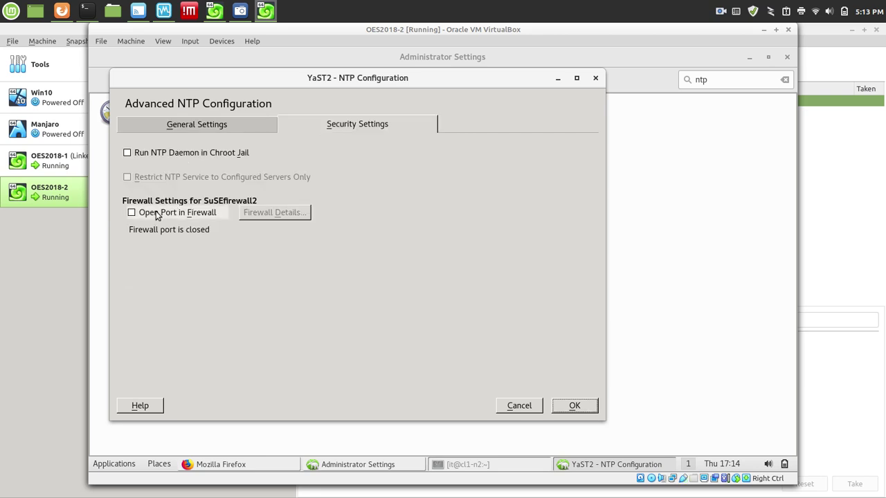
{"action": "left_click", "coordinate": [131, 212]}
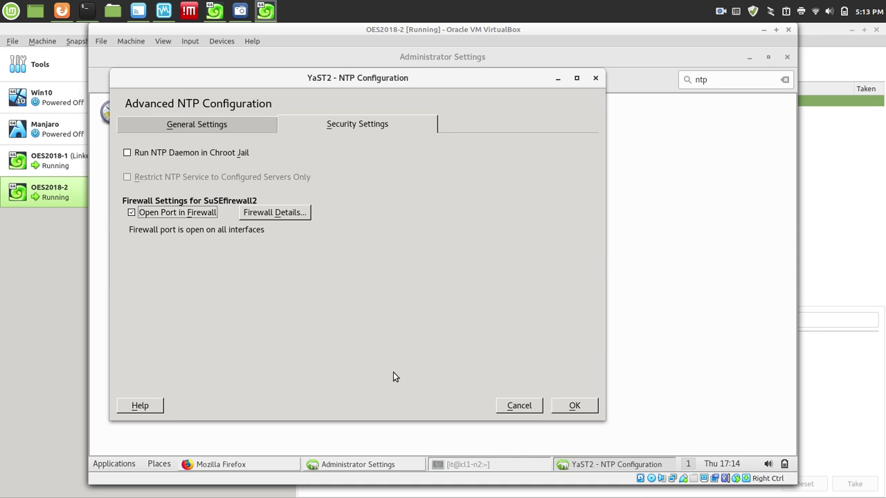
{"action": "left_click", "coordinate": [574, 405]}
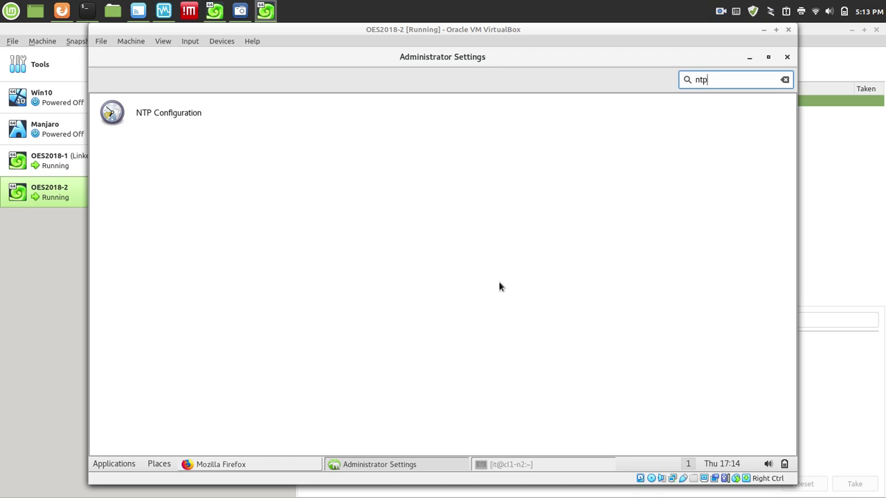
Search YaST2 for 'oes' and start OES Install and Configuration on cl1-n2.
{"action": "key", "text": "BackSpace"}
{"action": "key", "text": "BackSpace"}
{"action": "key", "text": "BackSpace"}
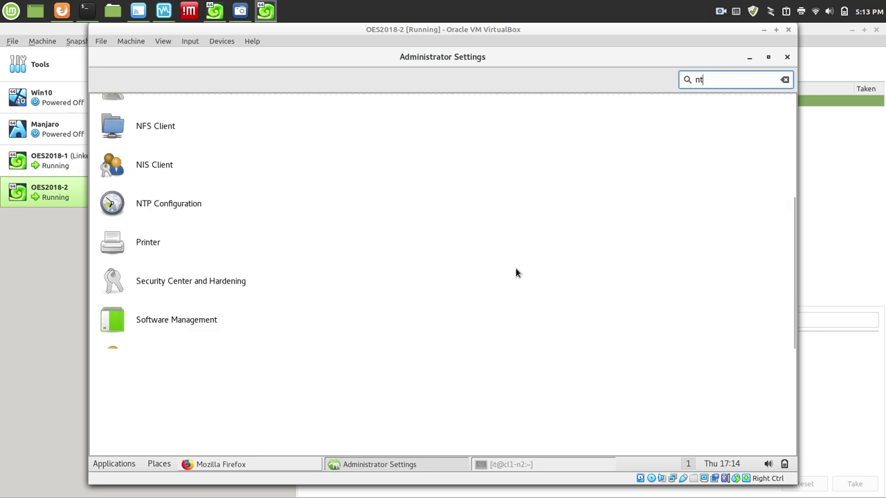
{"action": "type", "text": "oes"}
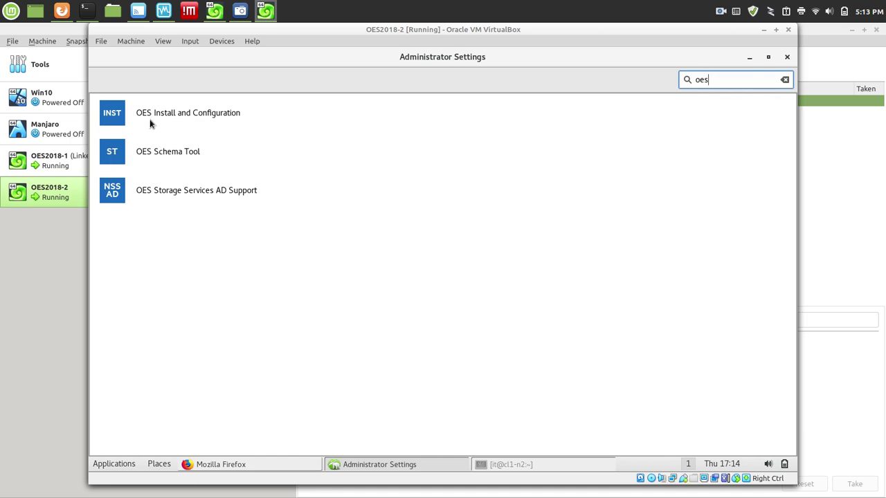
{"action": "left_click", "coordinate": [120, 114]}
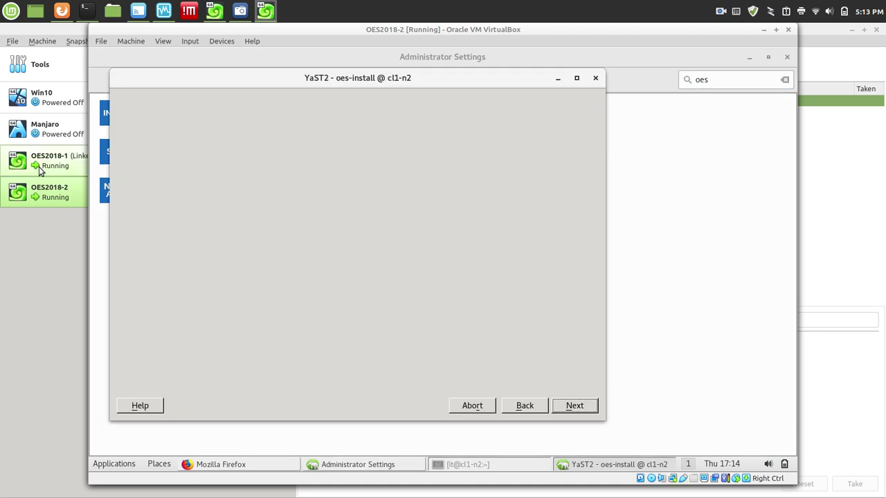
Switch to OES2018-1, clear its YaST2 search, and minimize Administrator Settings to show the desktop.
{"action": "left_click", "coordinate": [38, 163]}
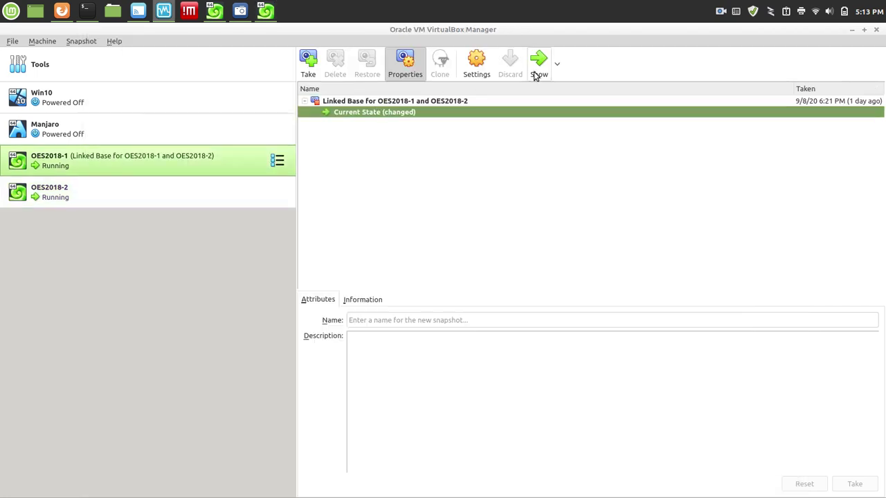
{"action": "left_click", "coordinate": [535, 72]}
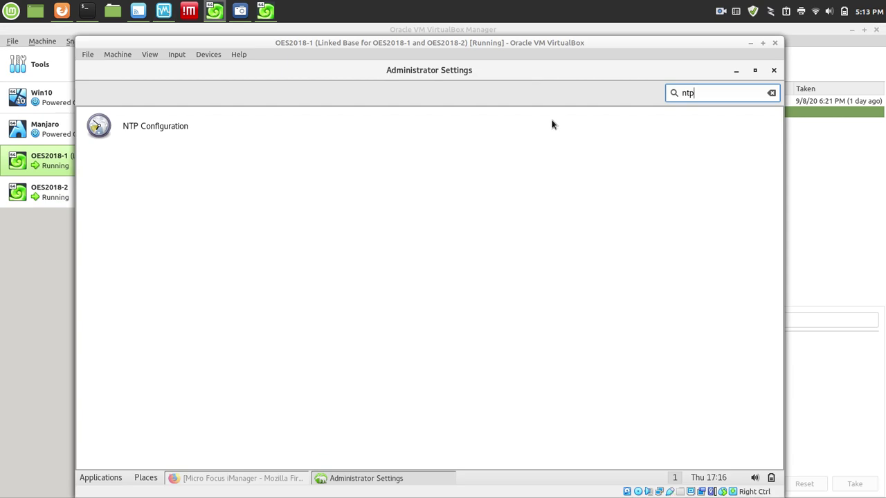
{"action": "key", "text": "BackSpace"}
{"action": "key", "text": "BackSpace"}
{"action": "key", "text": "BackSpace"}
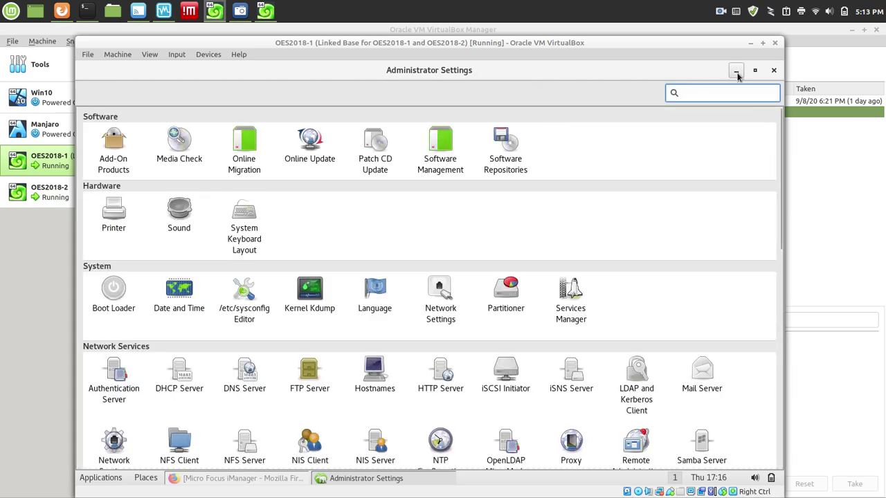
{"action": "left_click", "coordinate": [735, 70]}
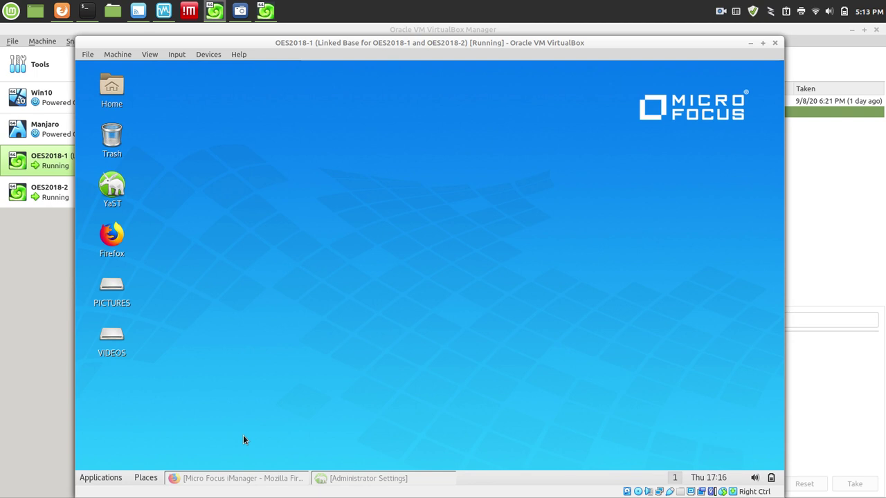
Restore iManager in Firefox and browse Objects into home > servers, scrolling through its object list.
{"action": "left_click", "coordinate": [244, 478]}
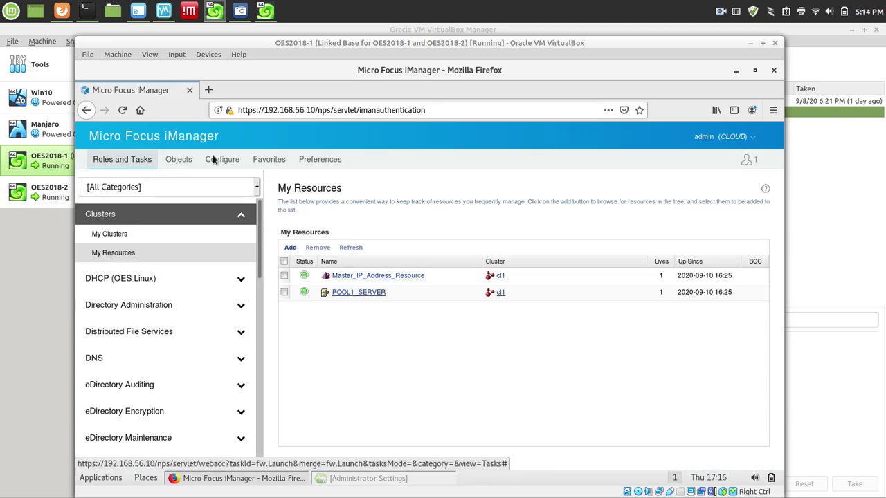
{"action": "left_click", "coordinate": [183, 165]}
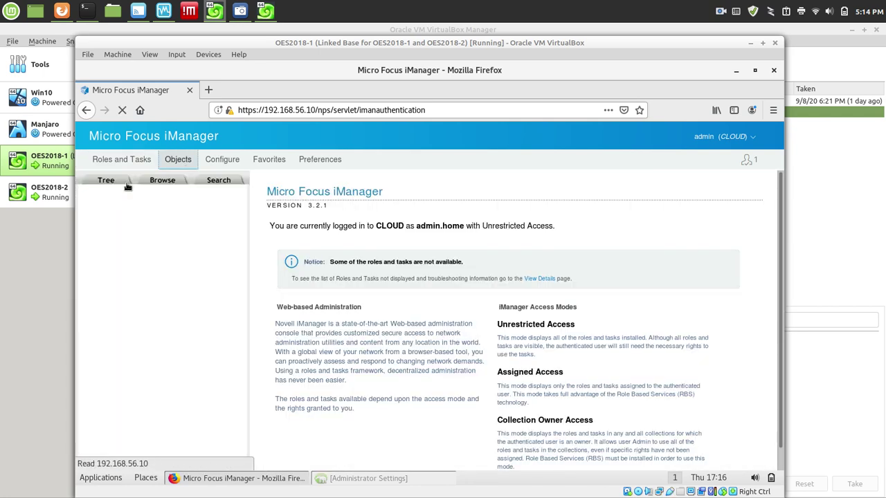
{"action": "left_click", "coordinate": [154, 182]}
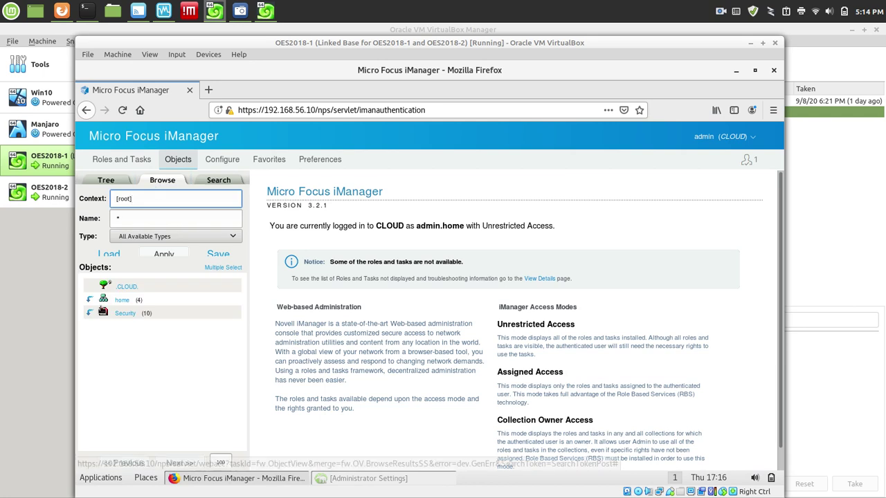
{"action": "left_click", "coordinate": [86, 301]}
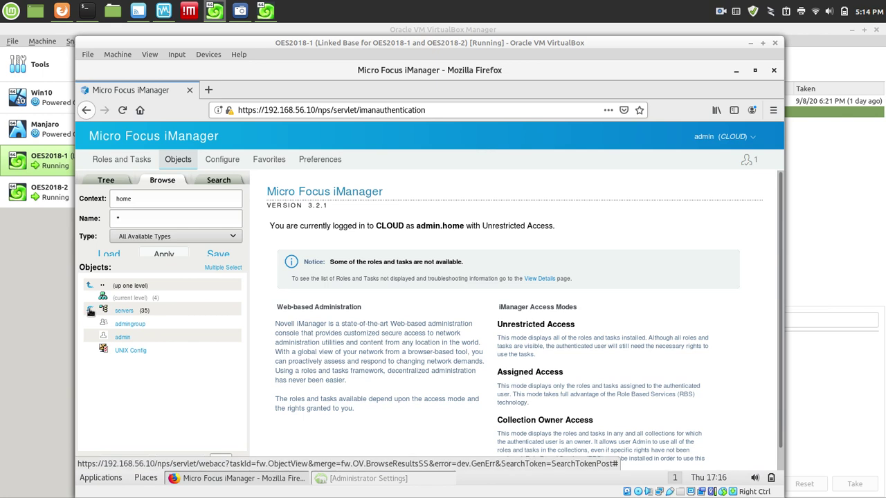
{"action": "left_click", "coordinate": [89, 310]}
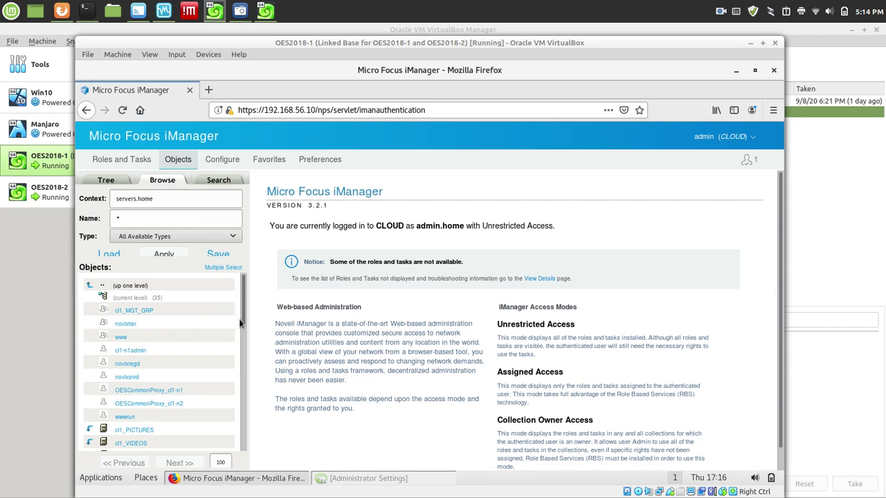
{"action": "left_click_drag", "start_coordinate": [244, 311], "coordinate": [193, 346]}
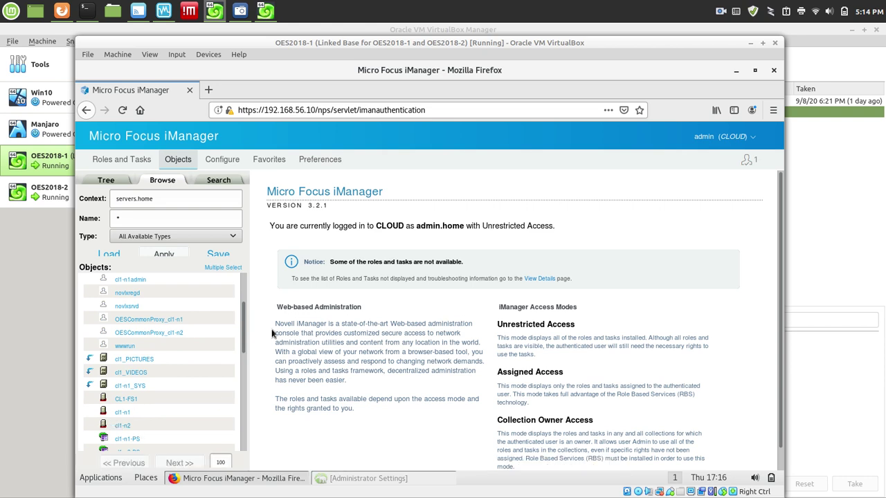
{"action": "left_click_drag", "start_coordinate": [244, 330], "coordinate": [250, 260]}
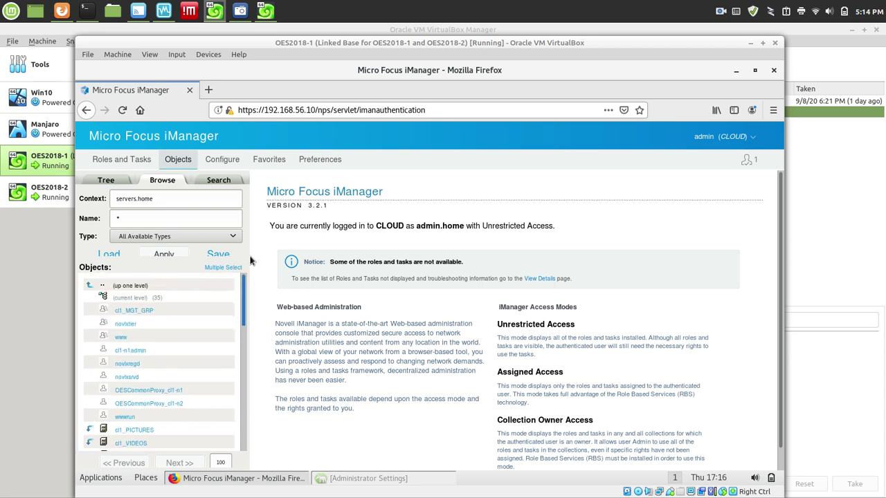
Search servers.home for NCP Server objects (CL1-FS1, cl1-n1, cl1-n2), then select OES2018-2 in VirtualBox.
{"action": "left_click", "coordinate": [221, 177]}
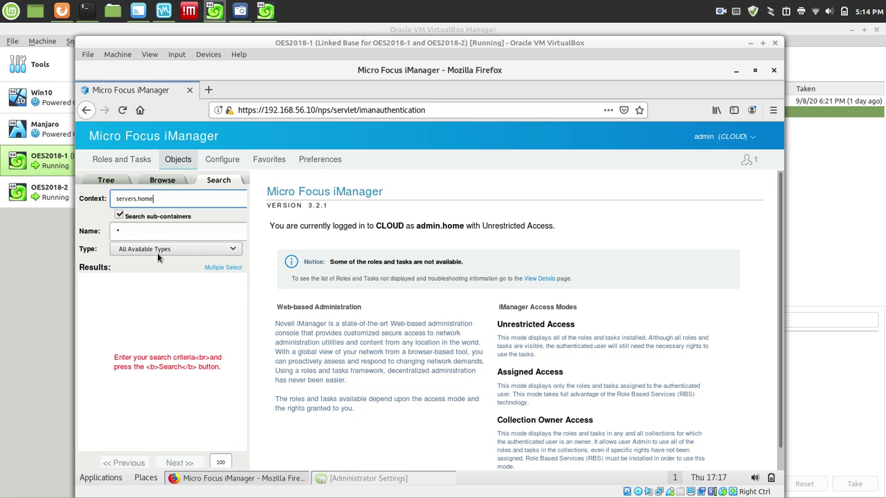
{"action": "left_click", "coordinate": [158, 249]}
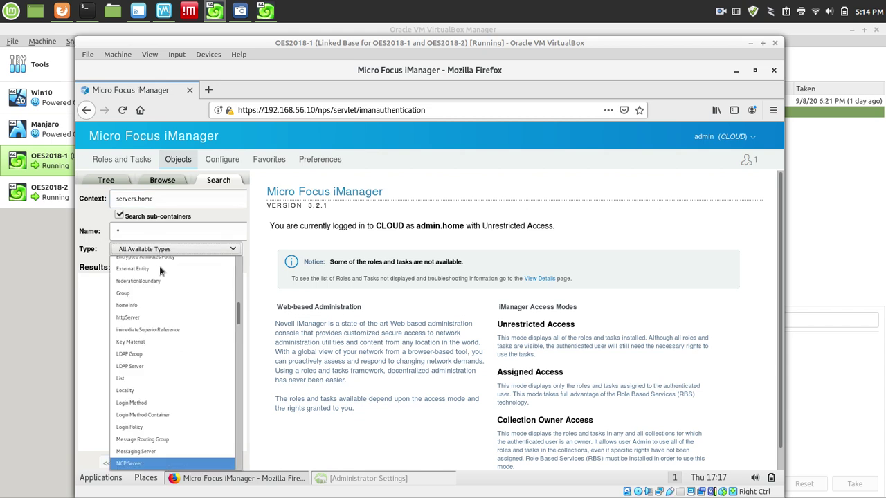
{"action": "left_click", "coordinate": [132, 464]}
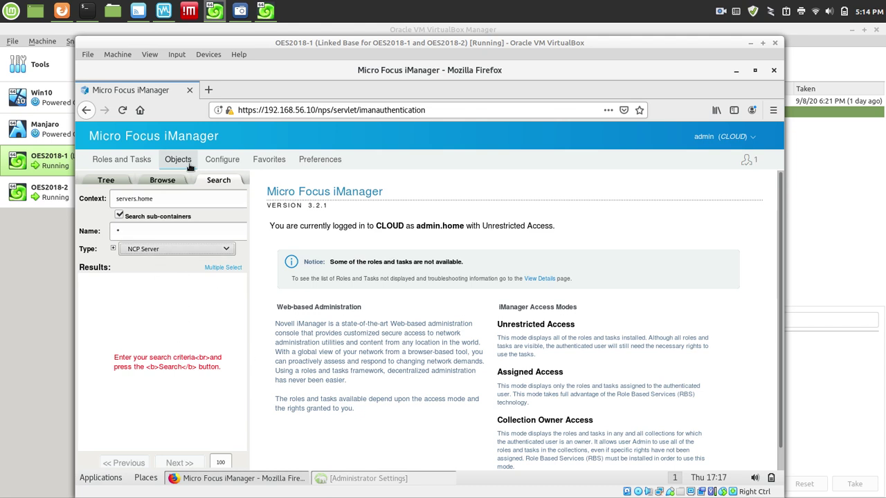
{"action": "left_click", "coordinate": [152, 231]}
{"action": "key", "text": "Return"}
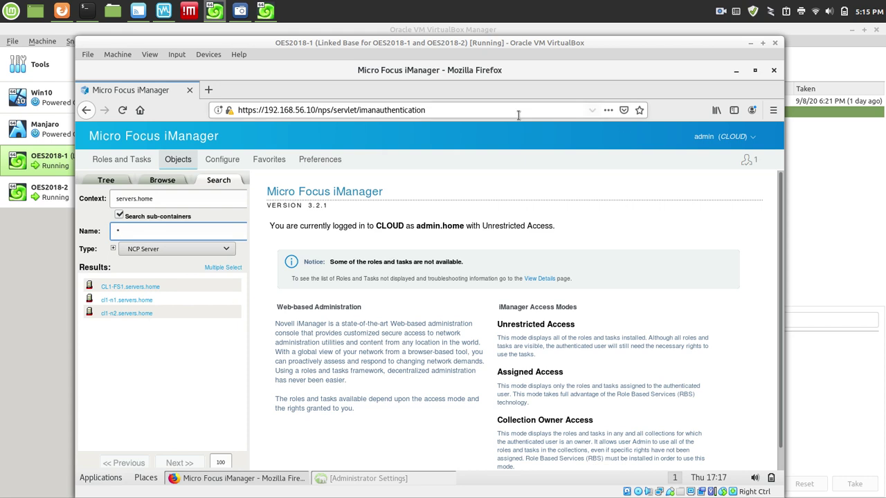
{"action": "left_click", "coordinate": [67, 191]}
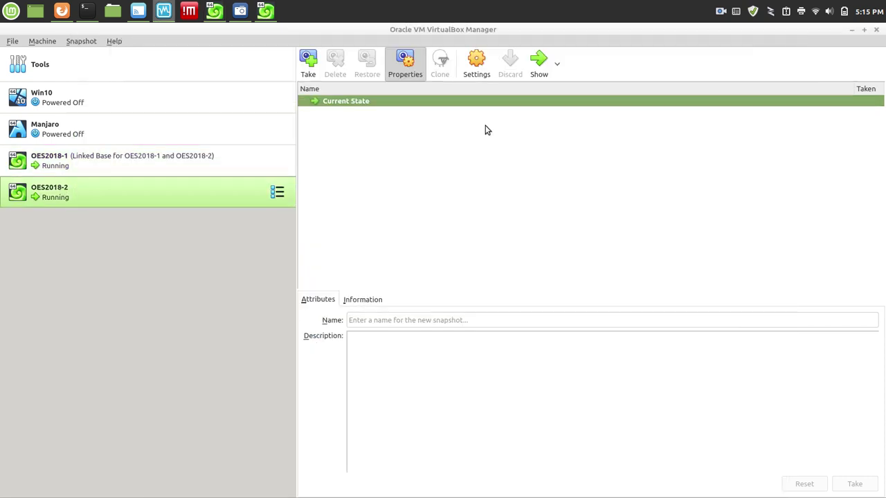
Show OES2018-2 and tick the OES CIFS pattern in the Software Selection list.
{"action": "left_click", "coordinate": [537, 62]}
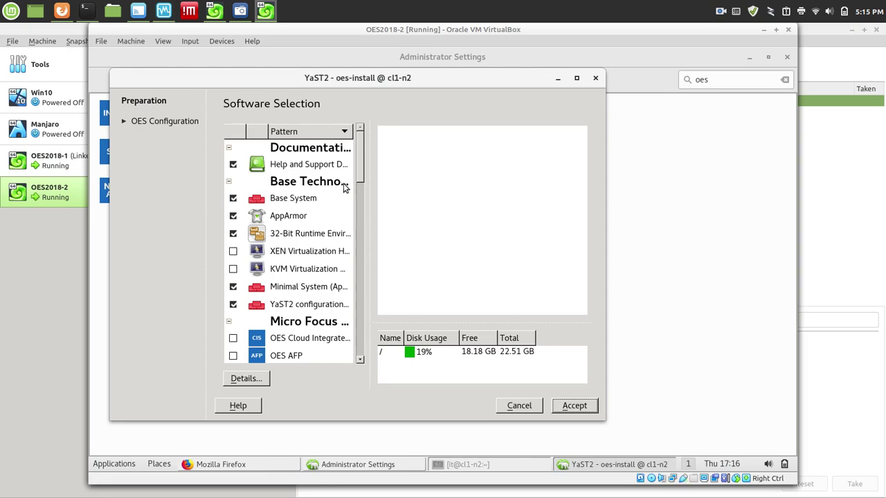
{"action": "scroll", "coordinate": [364, 181], "scroll_direction": "down", "scroll_amount": 1}
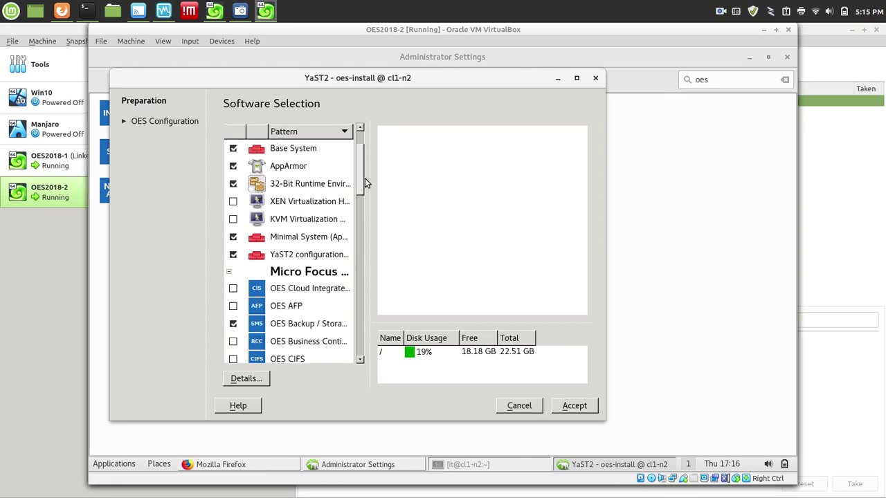
{"action": "left_click_drag", "start_coordinate": [365, 182], "coordinate": [373, 219]}
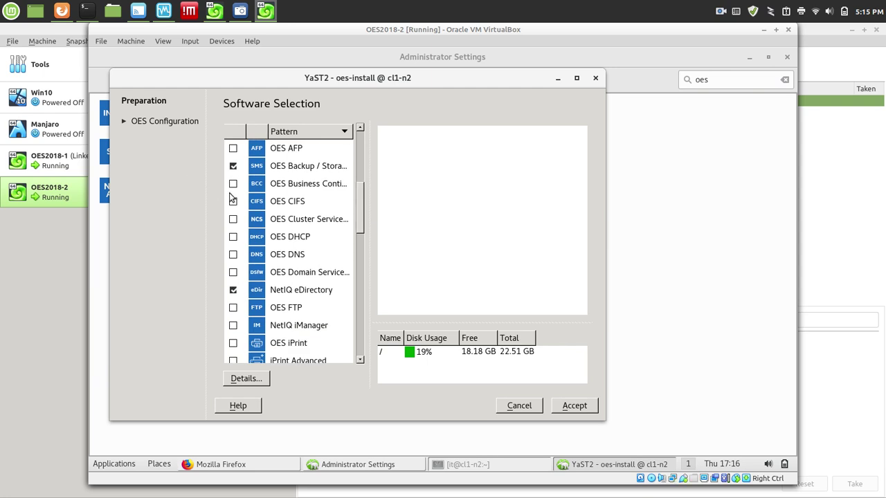
{"action": "left_click", "coordinate": [233, 201]}
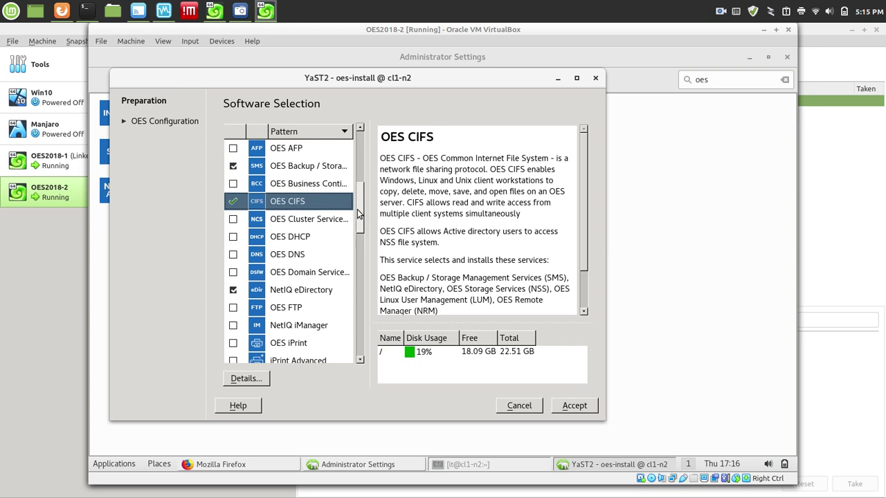
{"action": "left_click_drag", "start_coordinate": [360, 216], "coordinate": [405, 267]}
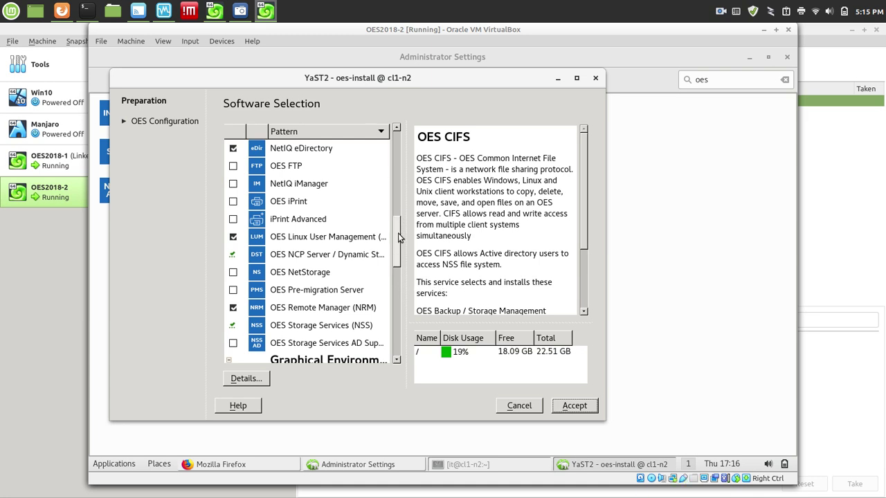
{"action": "scroll", "coordinate": [399, 238], "scroll_direction": "down", "scroll_amount": 1}
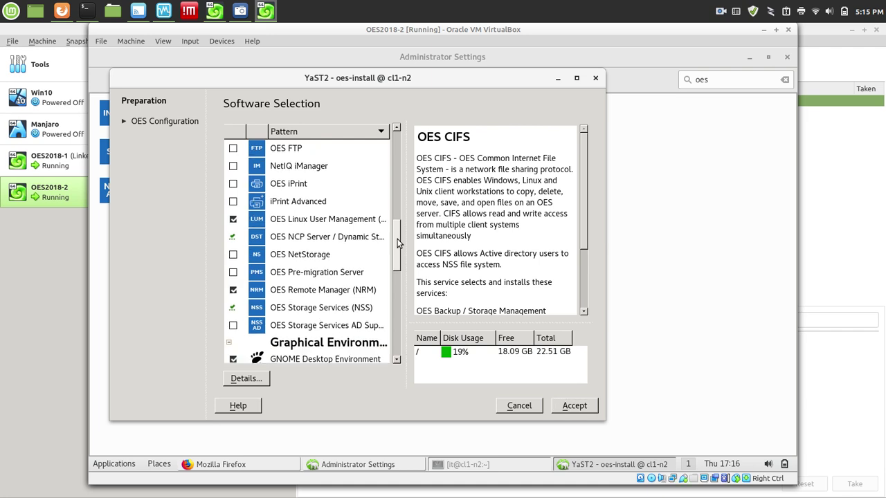
{"action": "scroll", "coordinate": [399, 247], "scroll_direction": "down", "scroll_amount": 1}
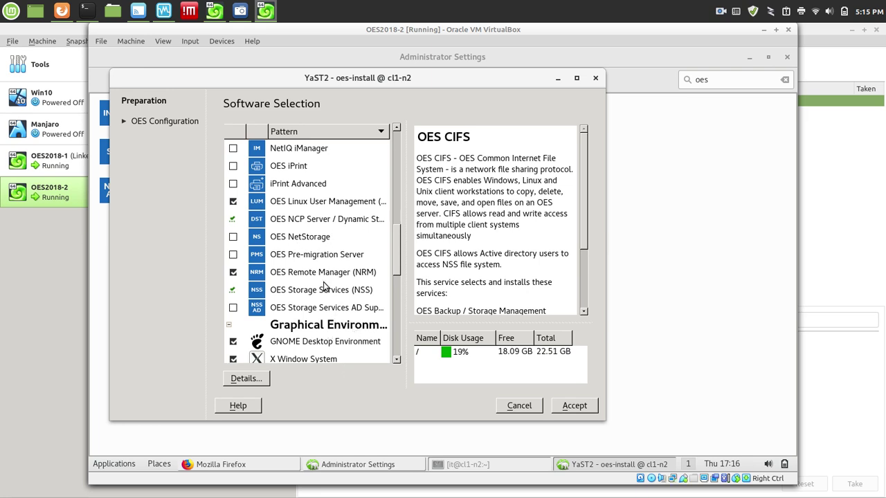
{"action": "mouse_move", "coordinate": [328, 296]}
{"action": "mouse_move", "coordinate": [363, 307]}
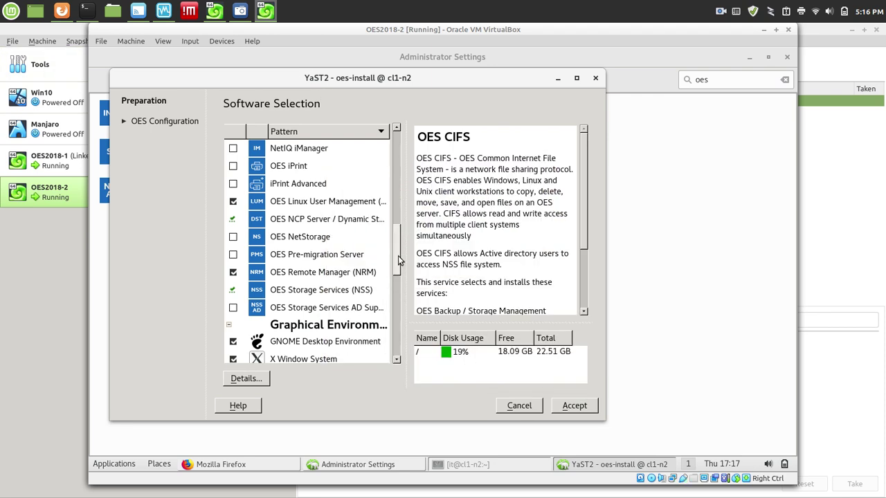
{"action": "left_click_drag", "start_coordinate": [398, 260], "coordinate": [385, 238]}
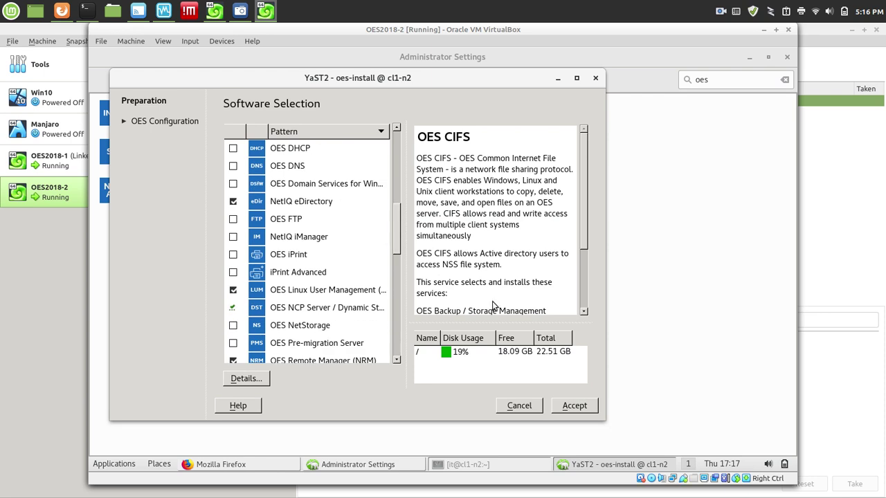
Accept the software selection so the OES CIFS packages install.
{"action": "left_click", "coordinate": [577, 405]}
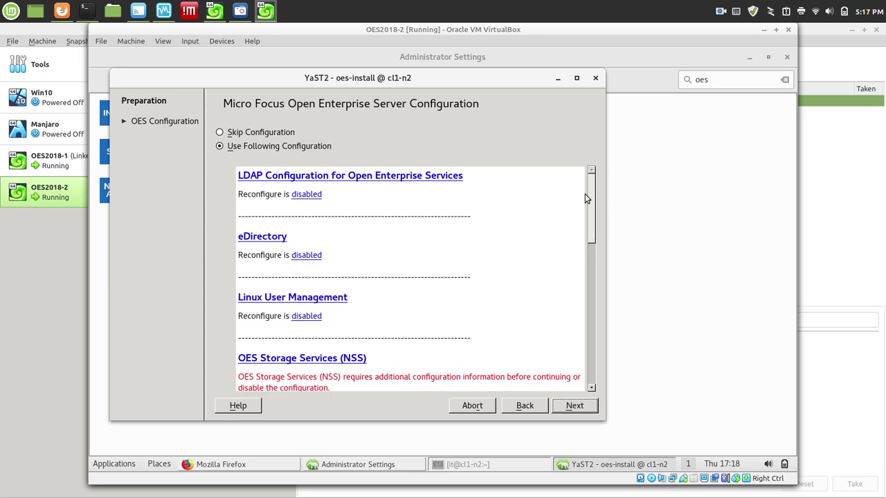
Open the NSS settings, enter the tree admin's password, and accept the NSS admin object page.
{"action": "left_click_drag", "start_coordinate": [591, 222], "coordinate": [598, 257]}
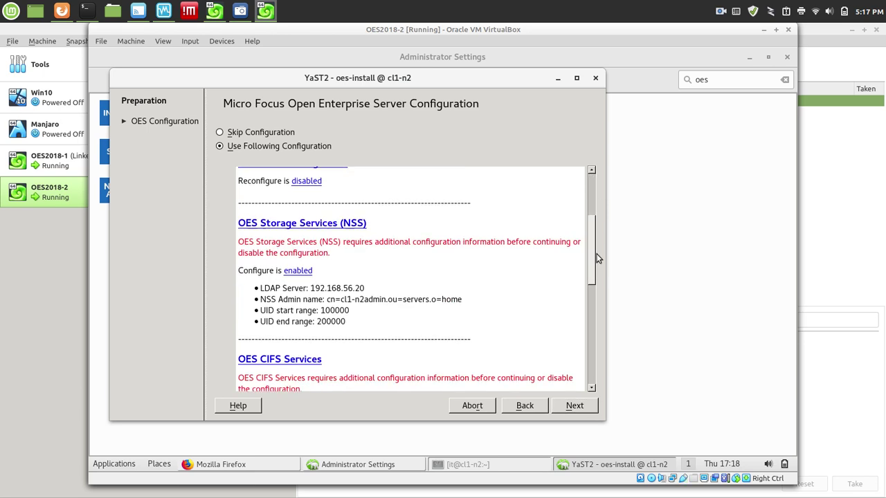
{"action": "left_click", "coordinate": [285, 222]}
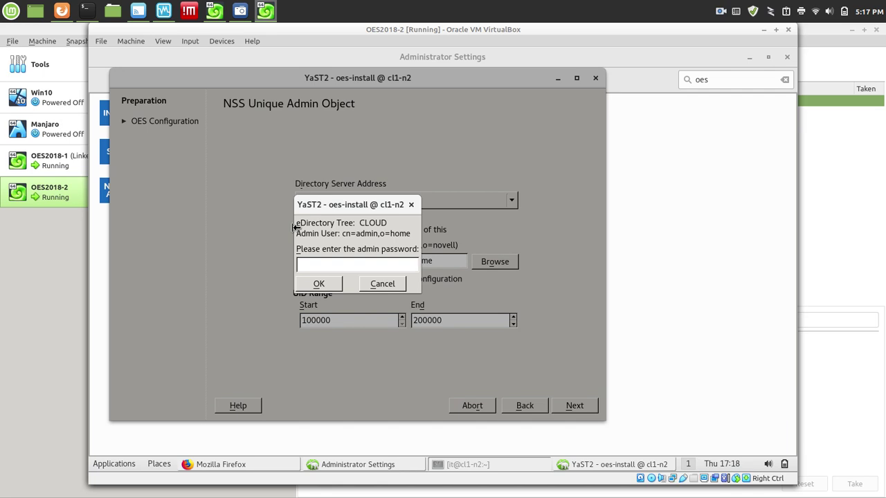
{"action": "left_click", "coordinate": [323, 289]}
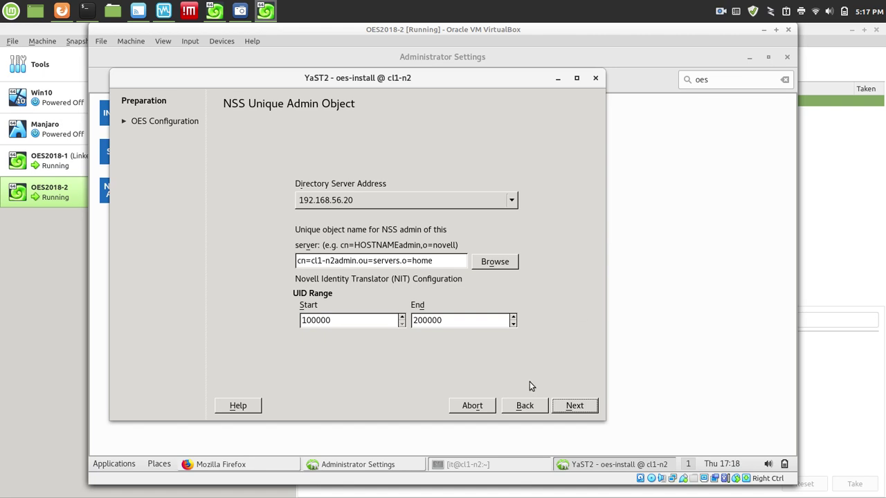
{"action": "left_click", "coordinate": [575, 407]}
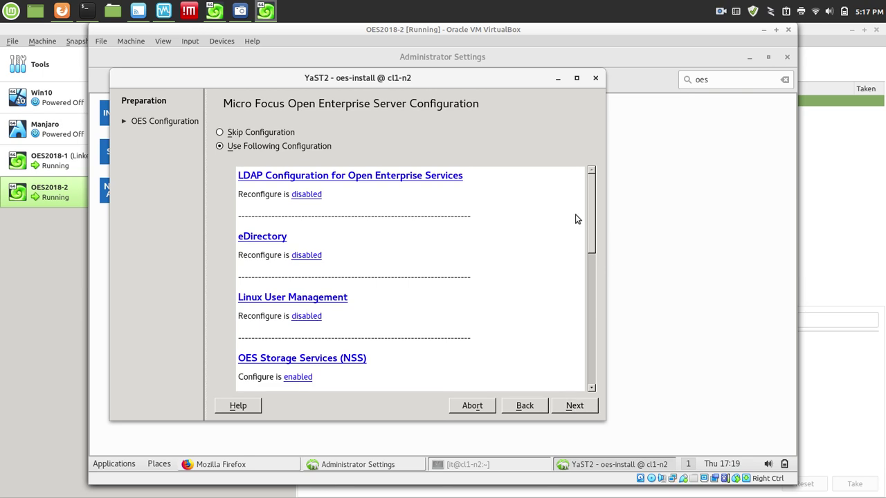
Scroll the configuration summary down and open the OES CIFS Services settings.
{"action": "left_click_drag", "start_coordinate": [592, 214], "coordinate": [605, 299]}
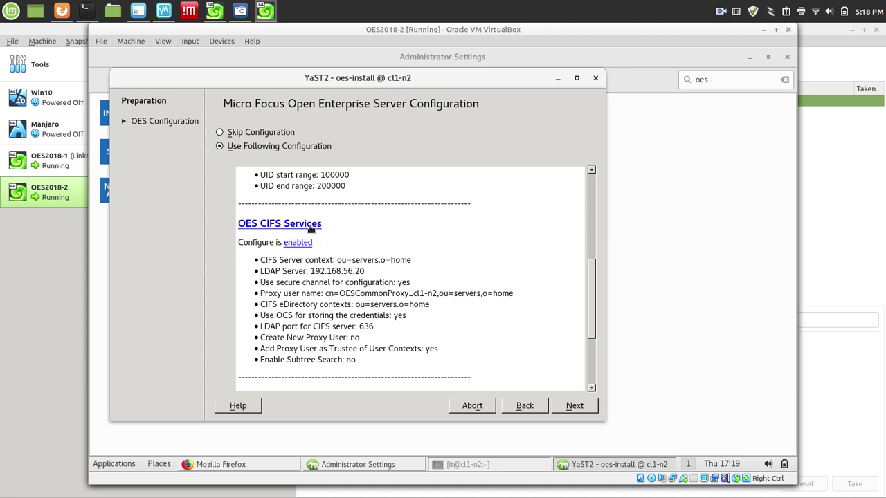
{"action": "left_click", "coordinate": [296, 229]}
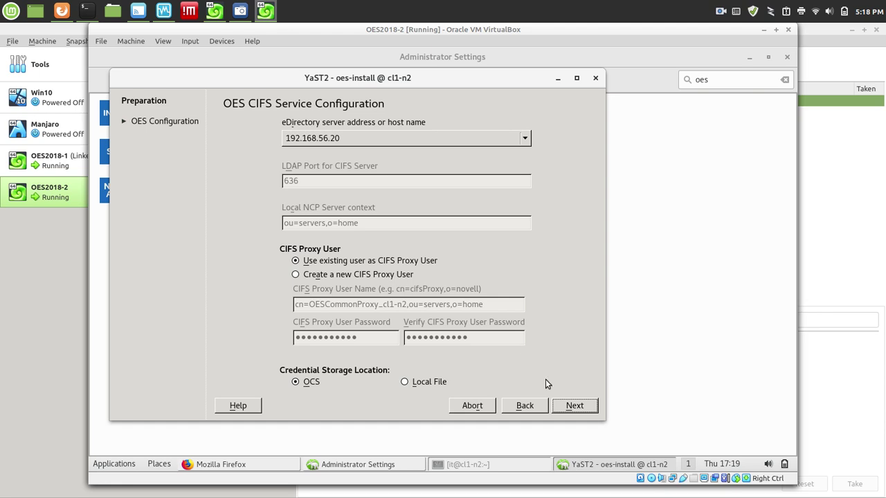
On the eDirectory Contexts page, swap ou=servers.o=home for browsed o=home and enable subtree search.
{"action": "left_click", "coordinate": [583, 409]}
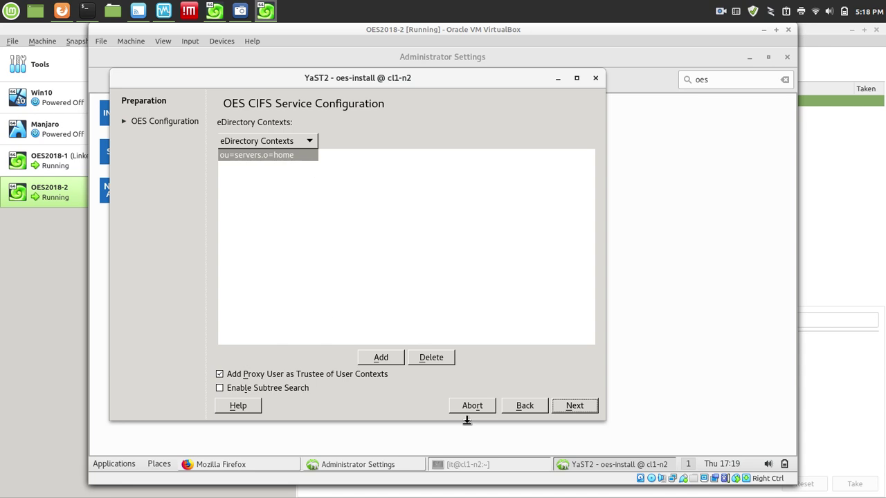
{"action": "left_click", "coordinate": [432, 360]}
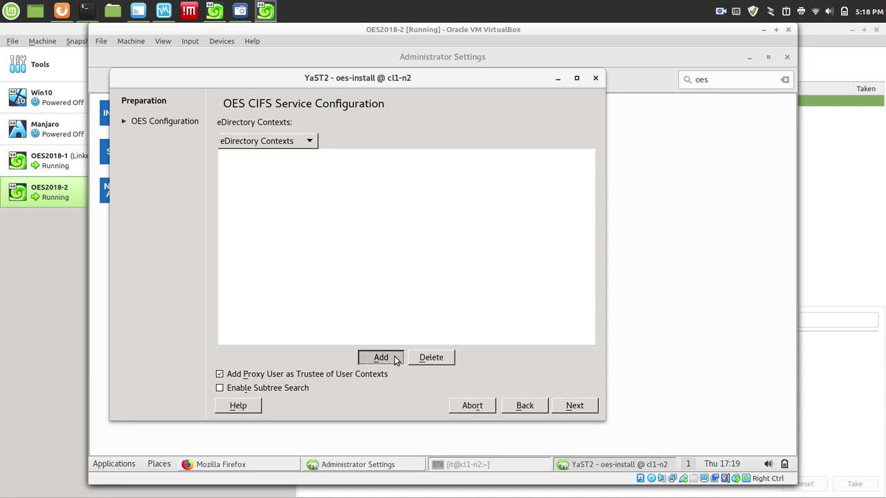
{"action": "left_click", "coordinate": [382, 357]}
{"action": "type", "text": "0="}
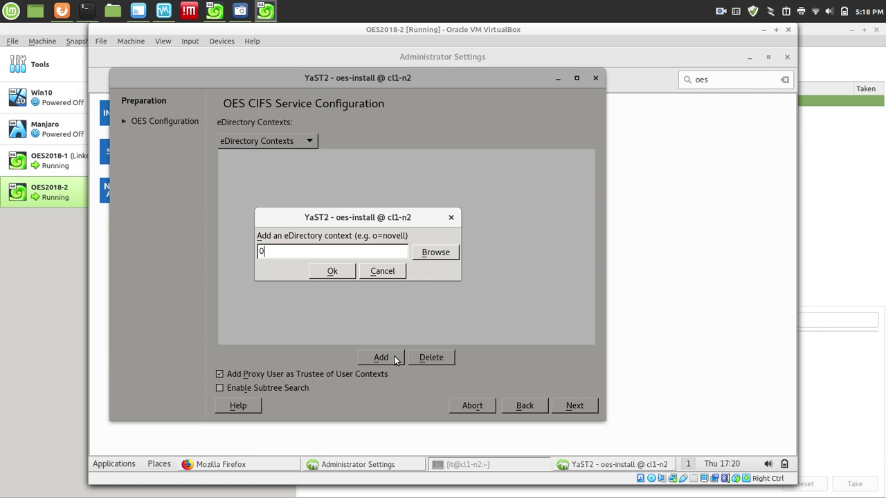
{"action": "key", "text": "BackSpace"}
{"action": "key", "text": "BackSpace"}
{"action": "left_click", "coordinate": [435, 252]}
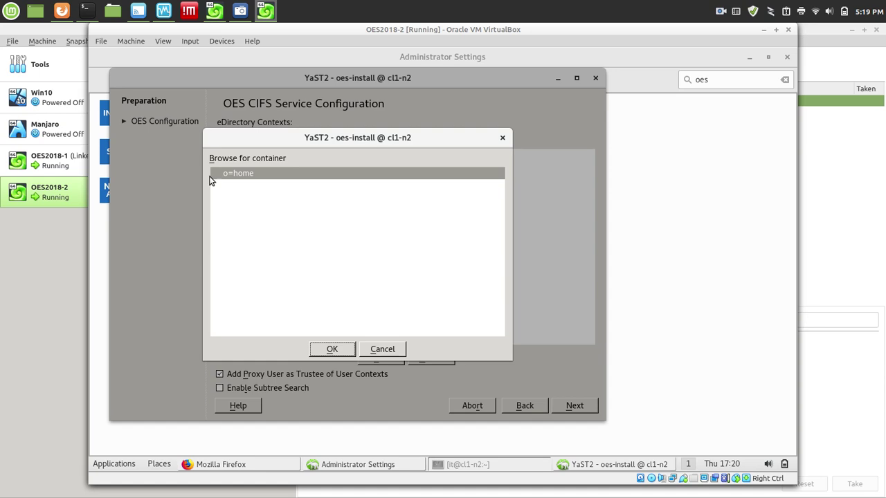
{"action": "left_click", "coordinate": [234, 174]}
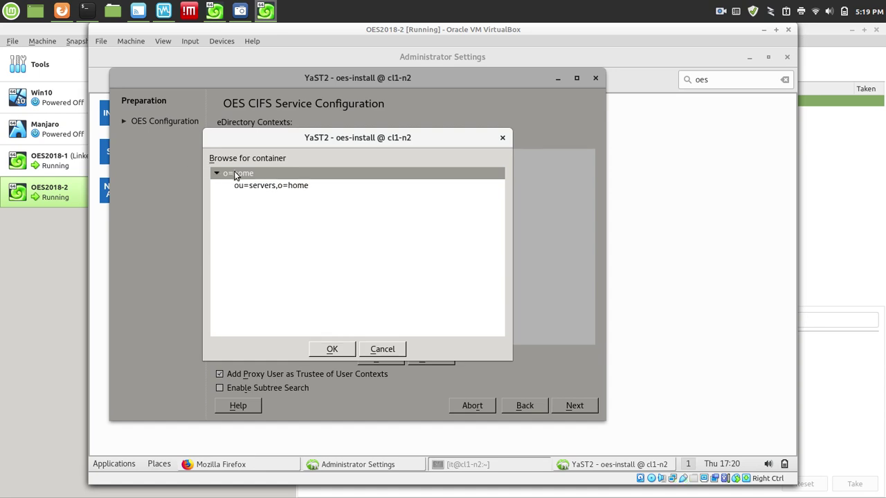
{"action": "left_click", "coordinate": [332, 350]}
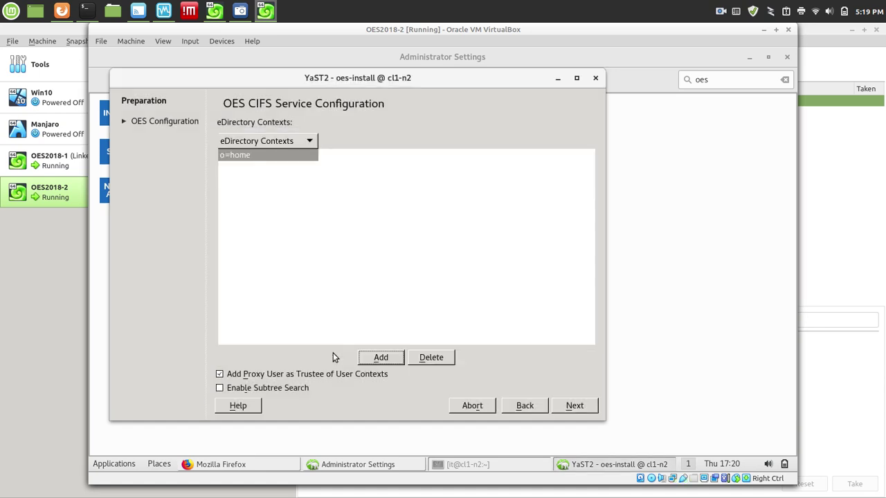
{"action": "left_click", "coordinate": [266, 391]}
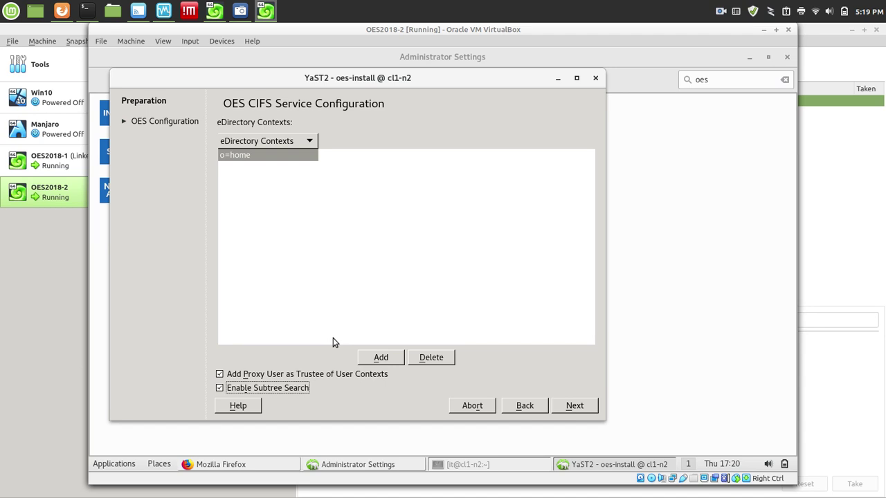
Accept the updated CIFS contexts, review the summary, and apply the OES configuration.
{"action": "left_click", "coordinate": [575, 406]}
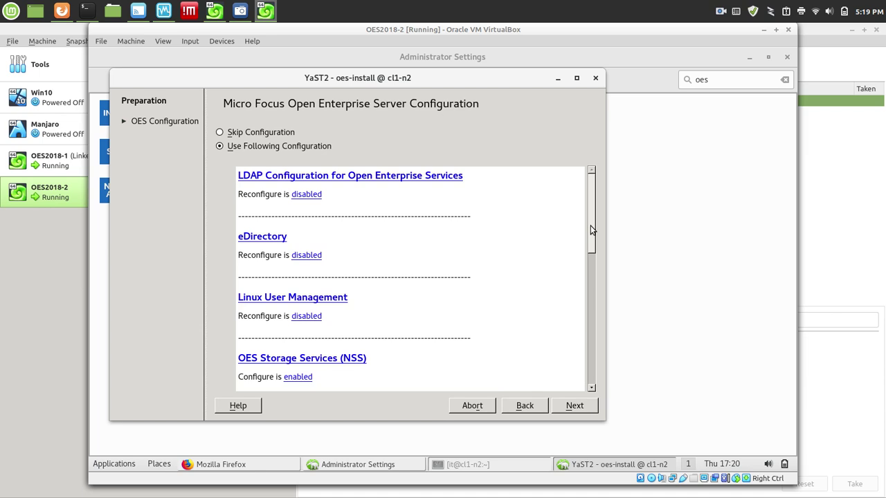
{"action": "left_click_drag", "start_coordinate": [592, 230], "coordinate": [577, 378]}
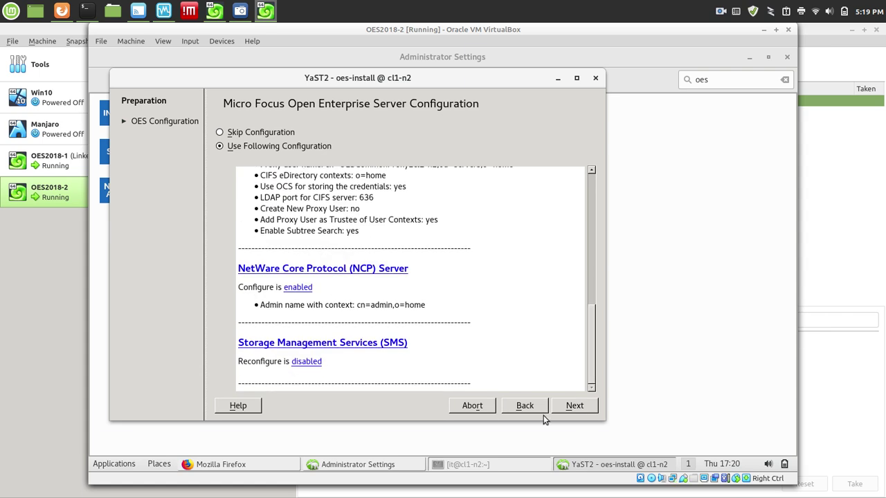
{"action": "left_click", "coordinate": [580, 405]}
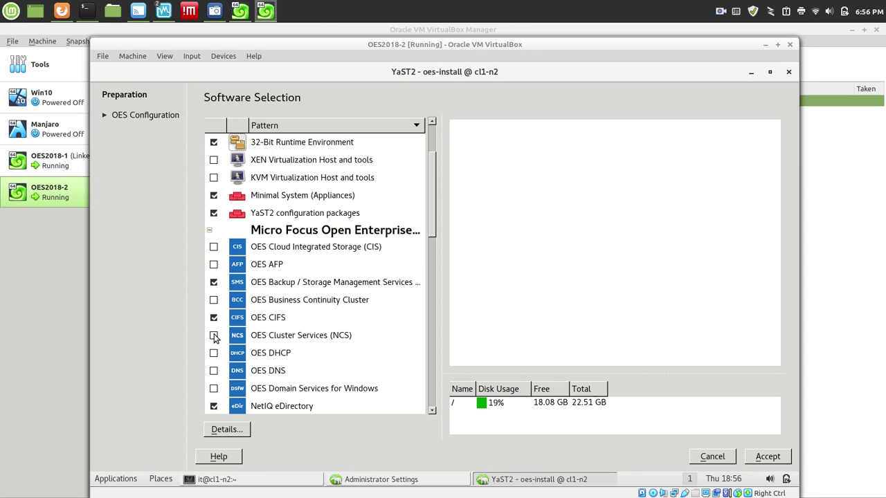
Select the OES Cluster Services (NCS) pattern, read its description, and install it.
{"action": "left_click", "coordinate": [214, 336]}
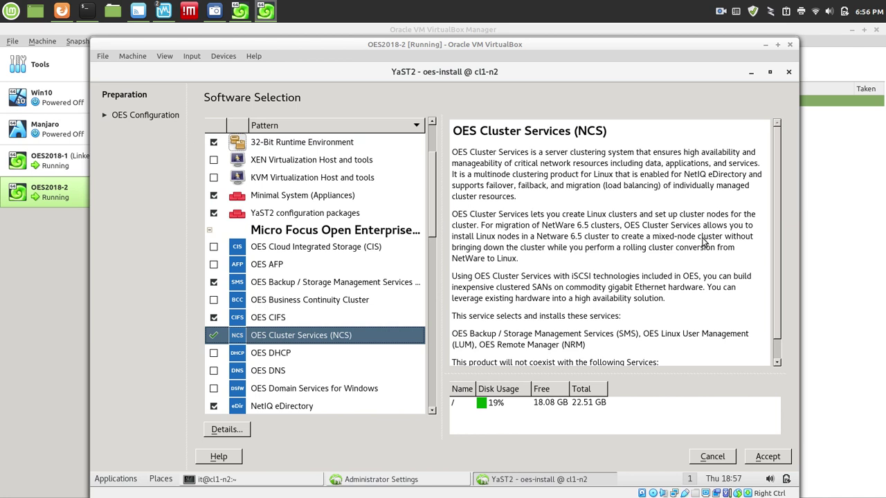
{"action": "left_click", "coordinate": [775, 228]}
{"action": "scroll", "coordinate": [775, 229], "scroll_direction": "down", "scroll_amount": 2}
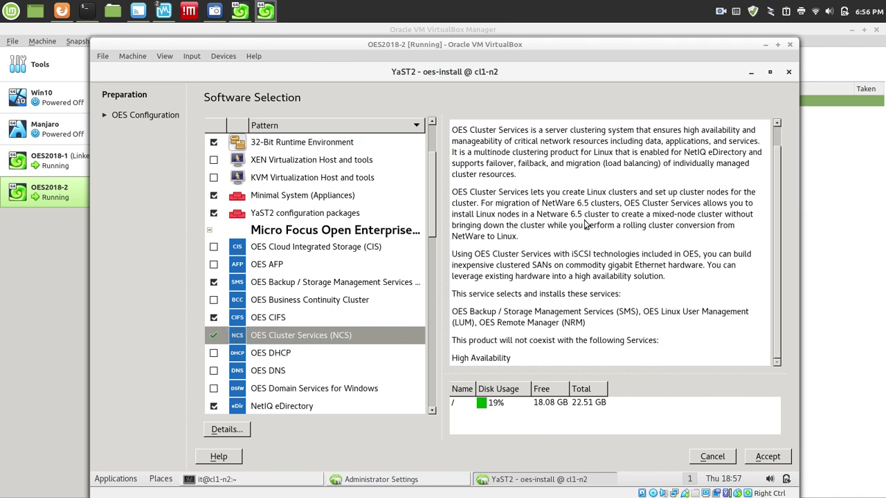
{"action": "left_click", "coordinate": [766, 456]}
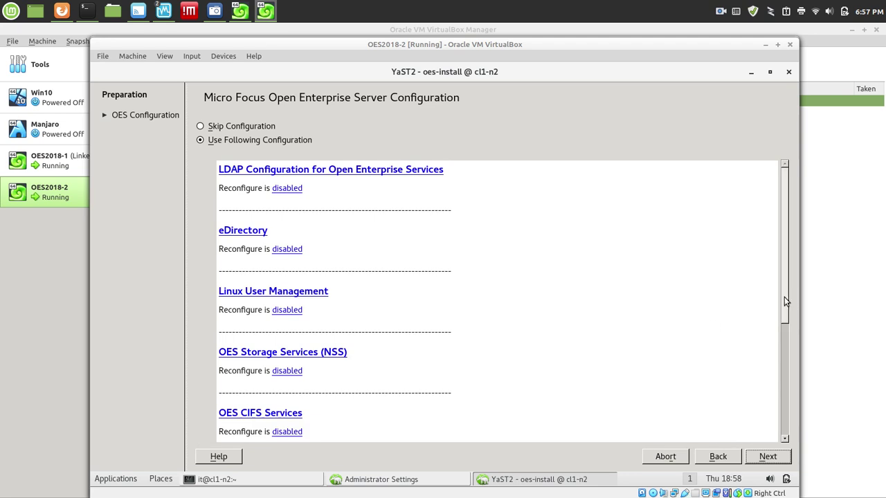
Enable OES Cluster Services configuration in the summary and open its NCS settings.
{"action": "left_click_drag", "start_coordinate": [784, 299], "coordinate": [785, 420]}
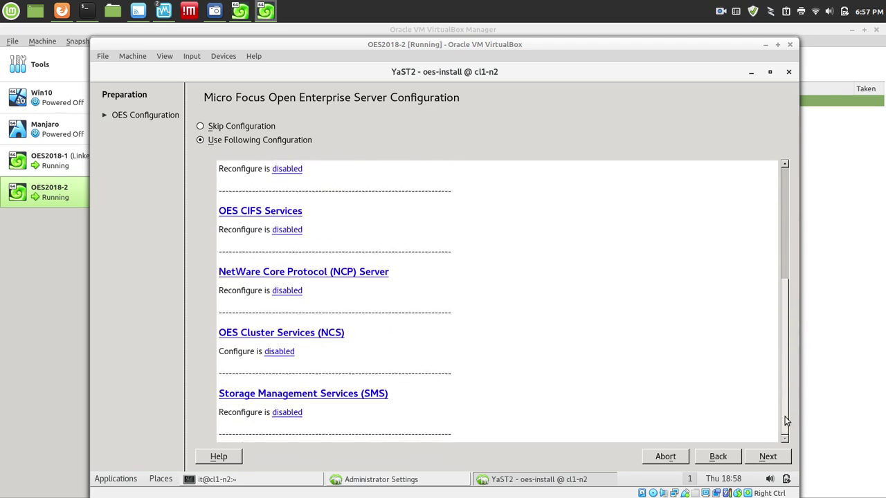
{"action": "left_click", "coordinate": [280, 355]}
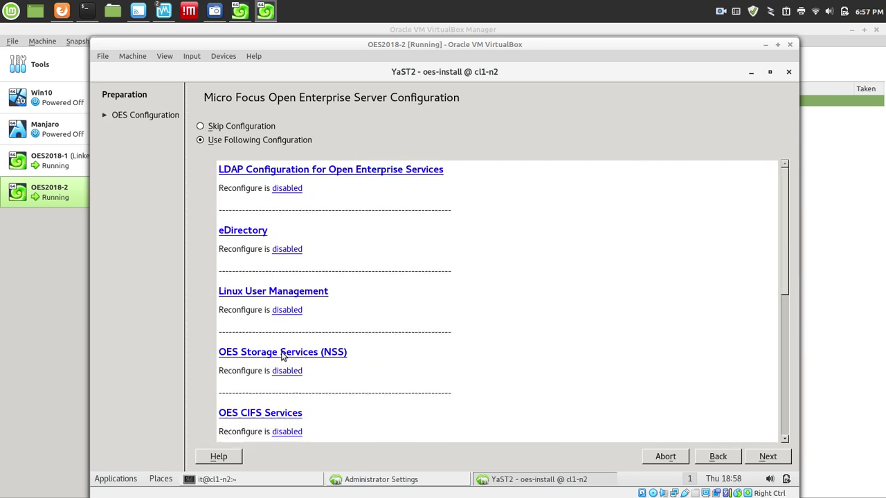
{"action": "scroll", "coordinate": [786, 284], "scroll_direction": "down", "scroll_amount": 1}
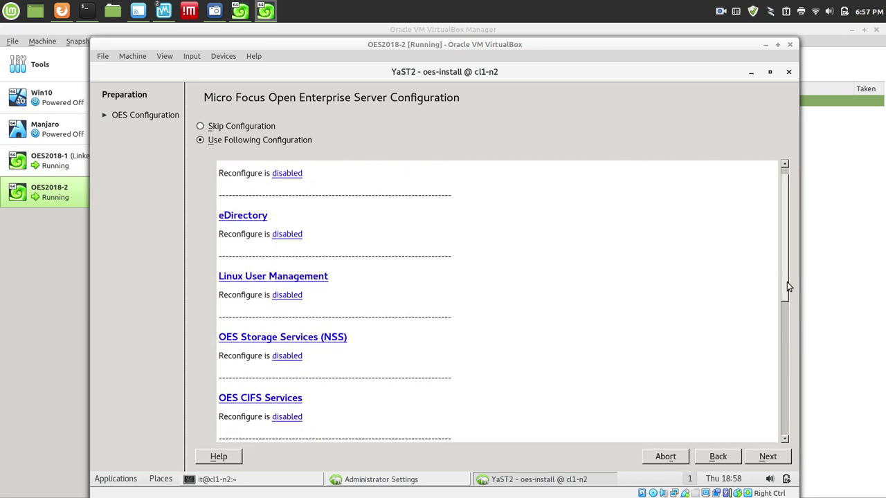
{"action": "left_click_drag", "start_coordinate": [786, 282], "coordinate": [836, 404]}
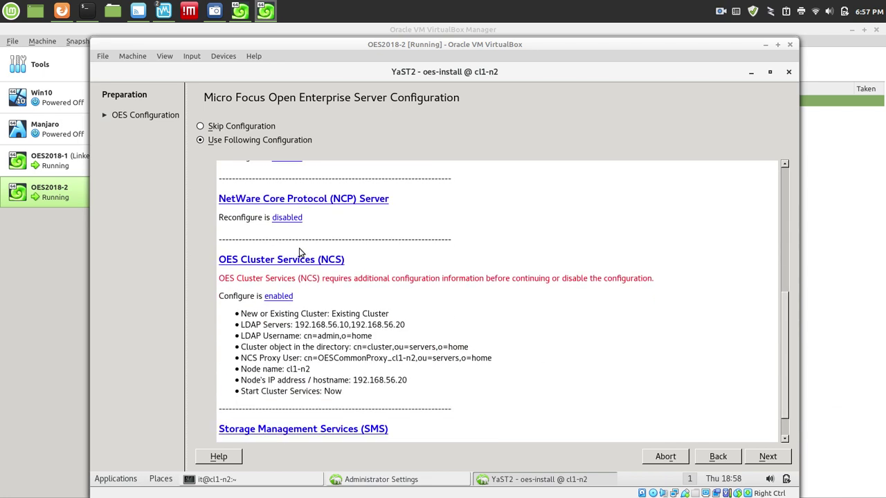
{"action": "left_click", "coordinate": [279, 261]}
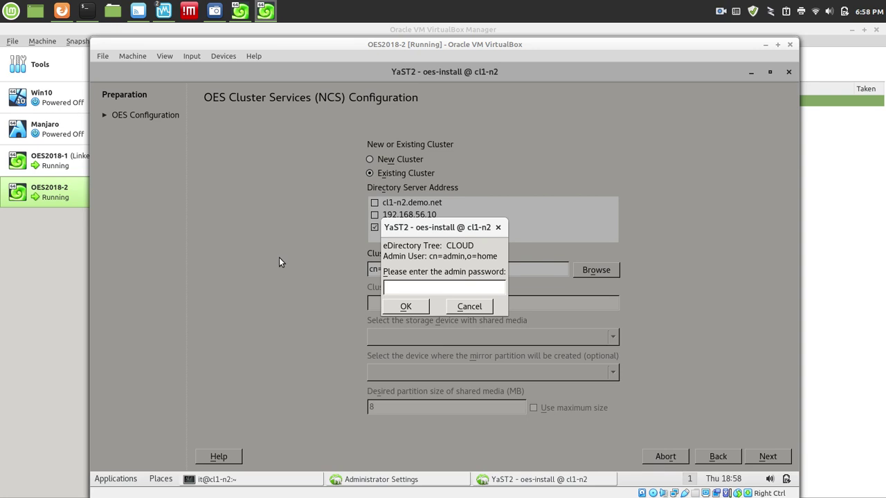
Enter the CLOUD tree admin password and add 192.168.56.10 as a directory server address.
{"action": "left_click", "coordinate": [404, 306]}
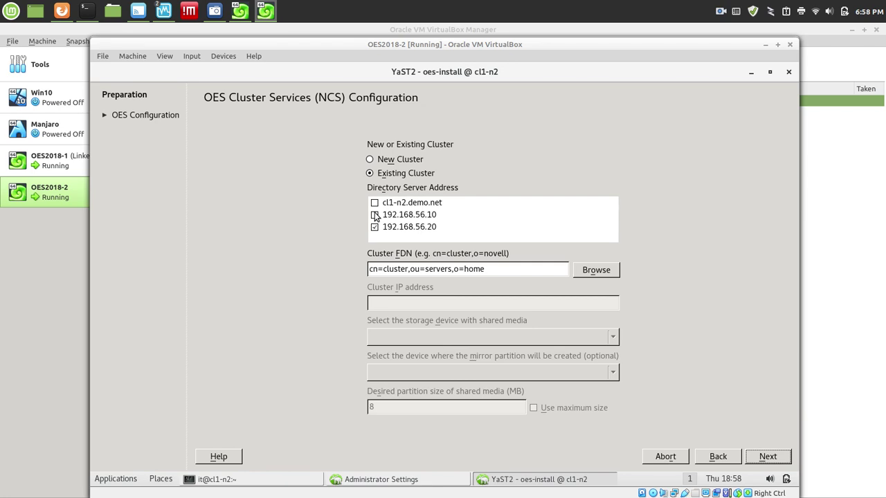
{"action": "left_click", "coordinate": [374, 215]}
Set the existing cluster FDN to cn=cl1,ou=servers,o=home by browsing the tree.
{"action": "left_click", "coordinate": [592, 272]}
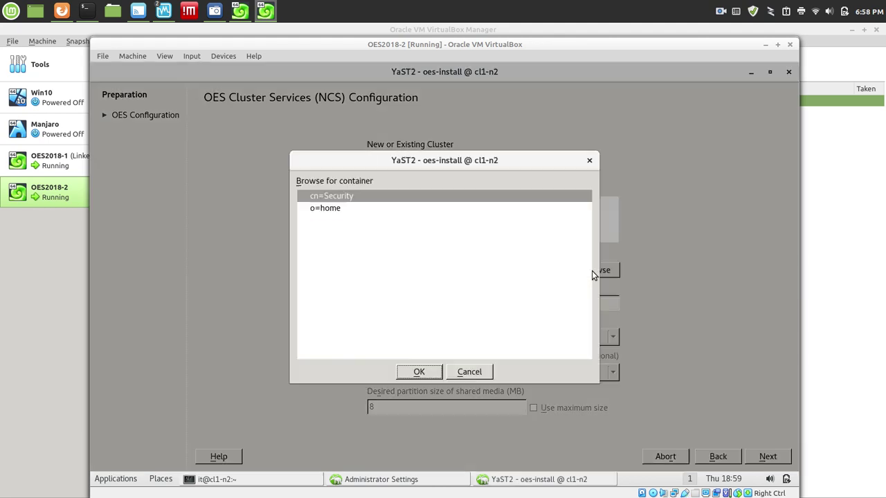
{"action": "double_click", "coordinate": [333, 209]}
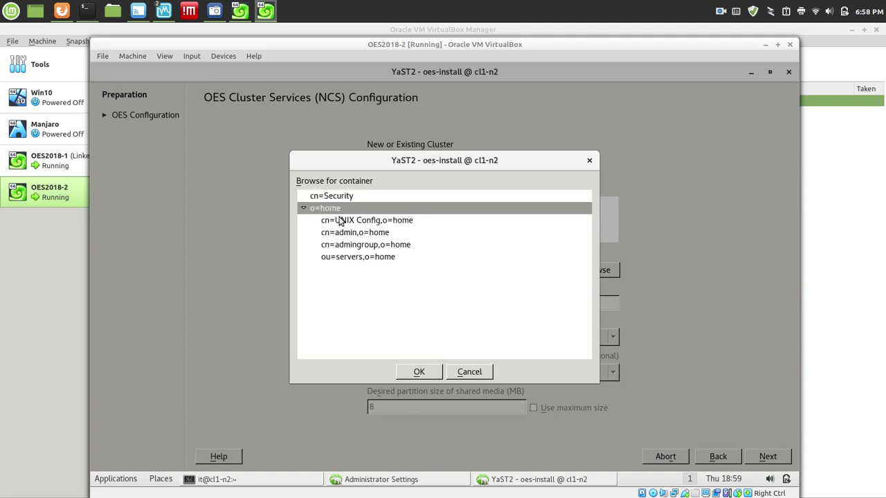
{"action": "double_click", "coordinate": [378, 260]}
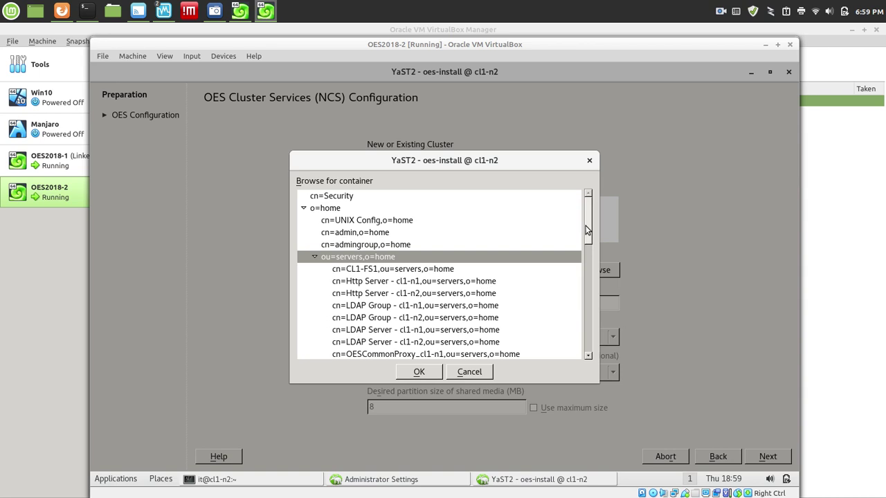
{"action": "left_click_drag", "start_coordinate": [587, 228], "coordinate": [597, 258]}
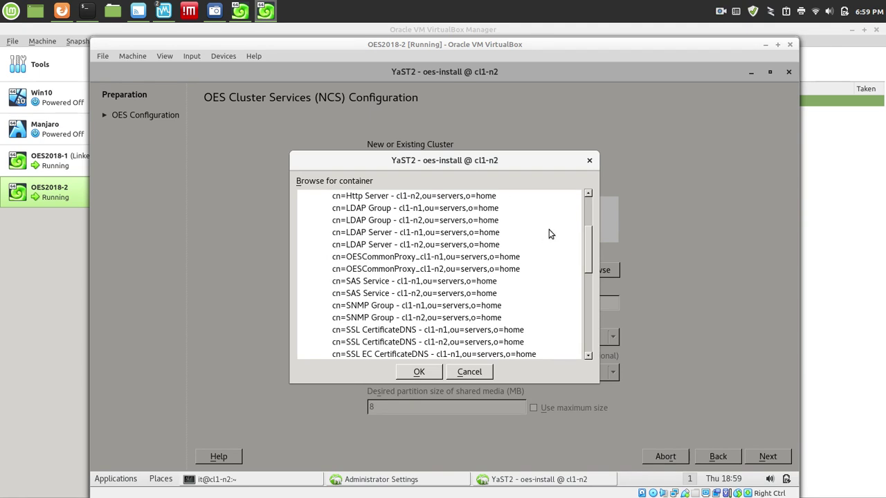
{"action": "left_click_drag", "start_coordinate": [588, 249], "coordinate": [591, 285]}
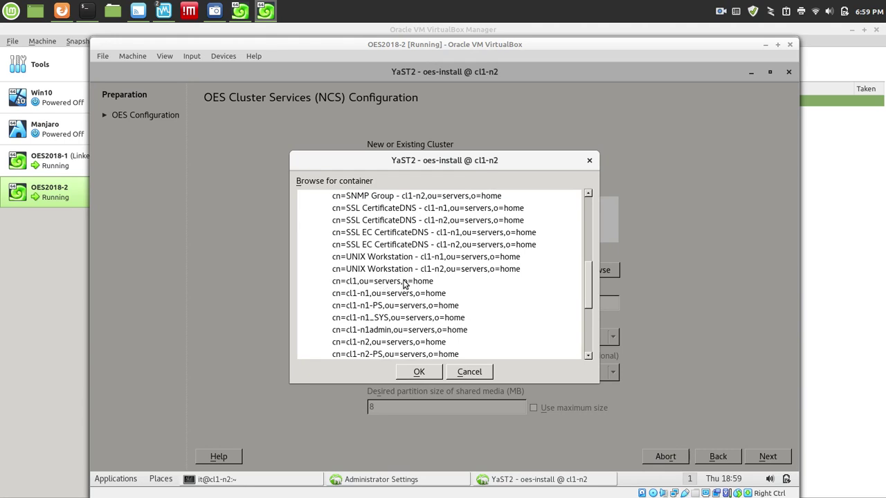
{"action": "double_click", "coordinate": [404, 281]}
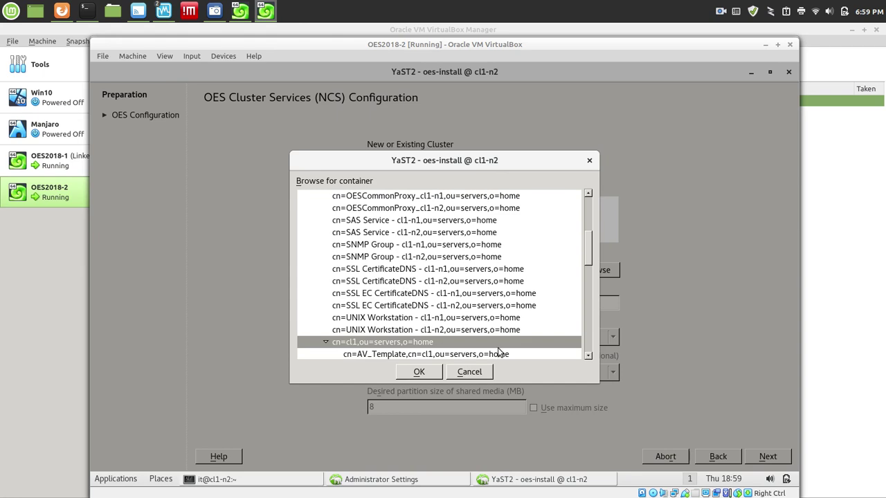
{"action": "left_click", "coordinate": [428, 373]}
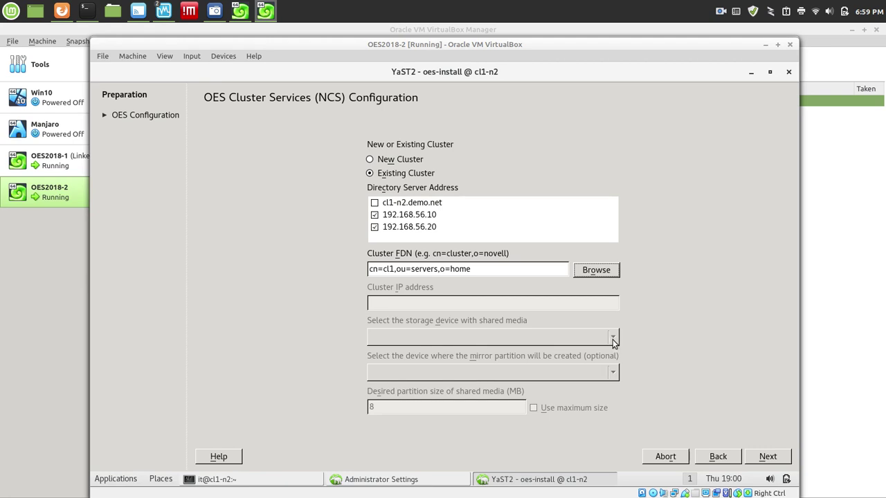
Accept the NCS proxy user and node settings, then apply the OES configuration to finish installing.
{"action": "key", "text": "Tab"}
{"action": "left_click", "coordinate": [763, 456]}
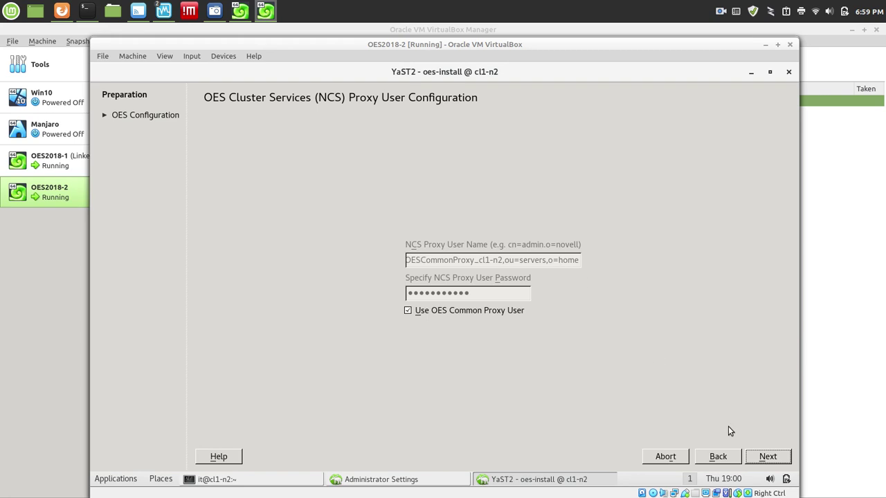
{"action": "left_click", "coordinate": [787, 458]}
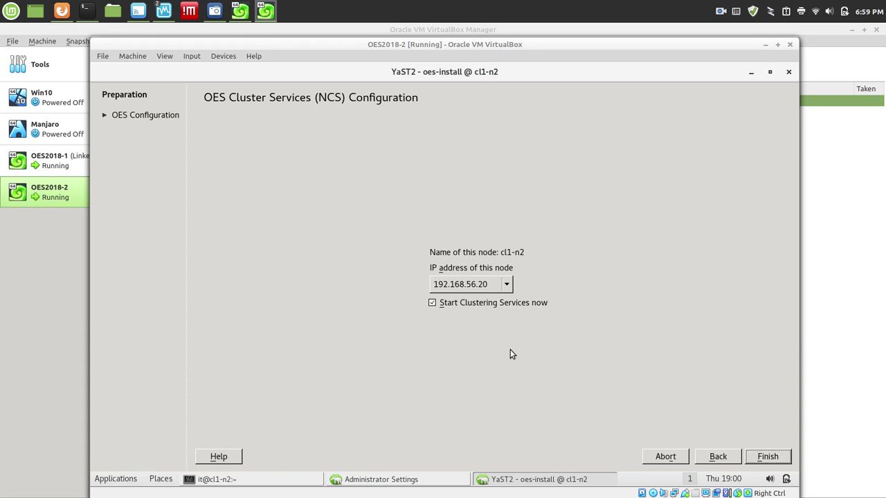
{"action": "left_click", "coordinate": [763, 457]}
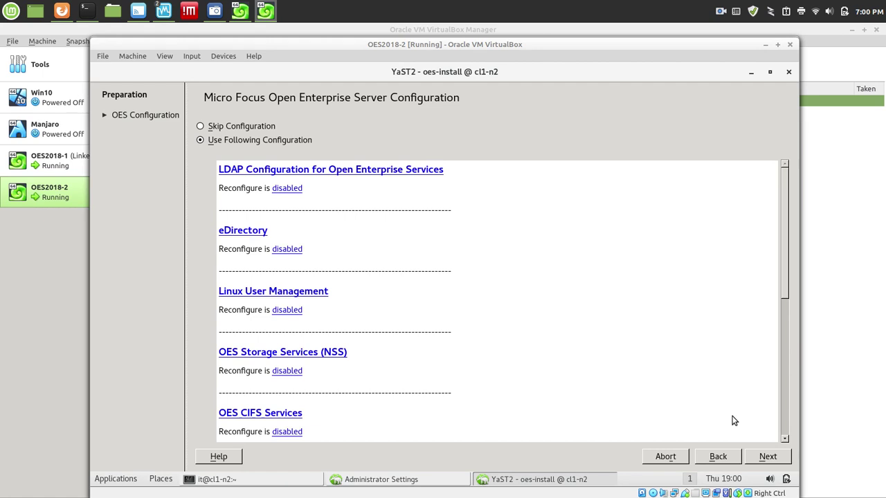
{"action": "left_click", "coordinate": [767, 456]}
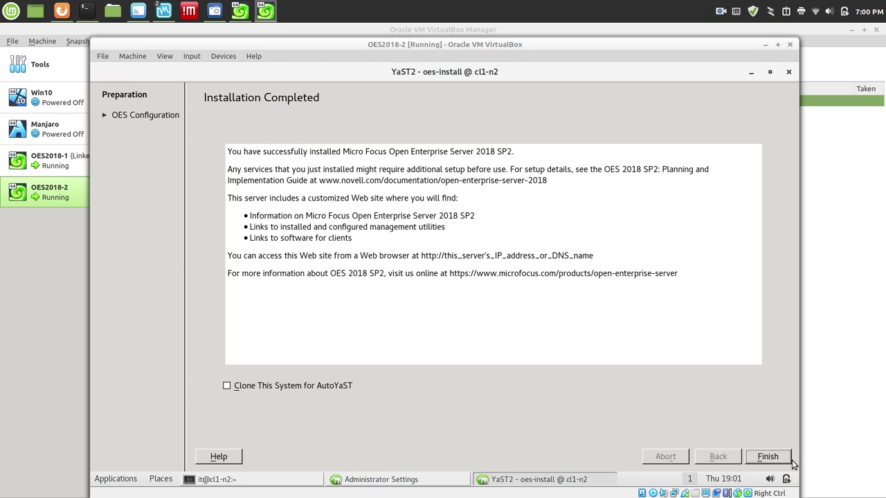
Close the finished installer and Administrator Settings, then run 'cluster status'.
{"action": "left_click", "coordinate": [768, 457]}
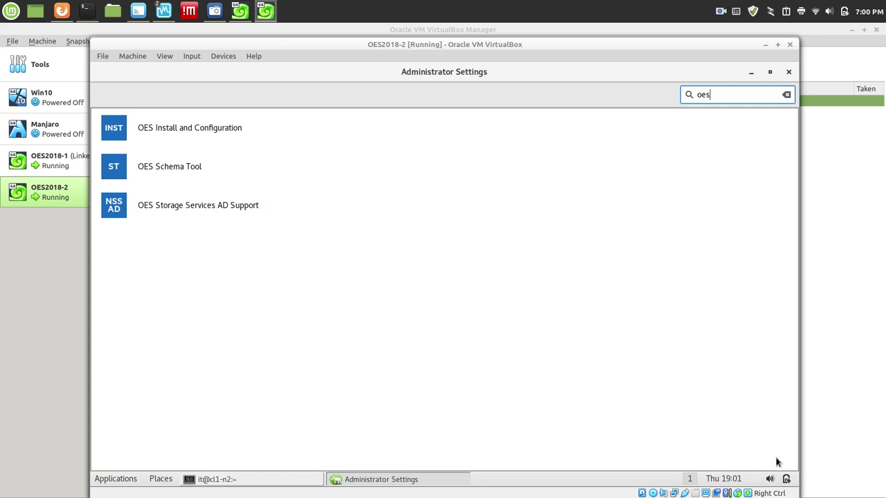
{"action": "left_click", "coordinate": [788, 74]}
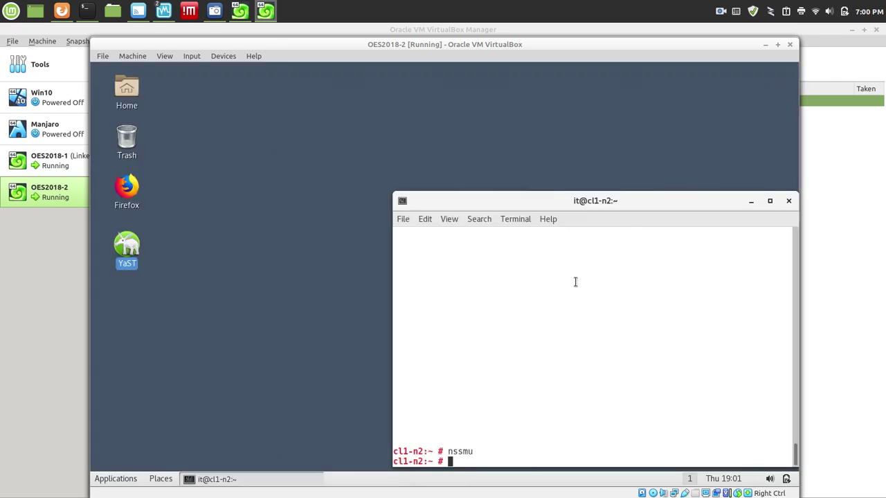
{"action": "type", "text": "cluster status"}
{"action": "key", "text": "Return"}
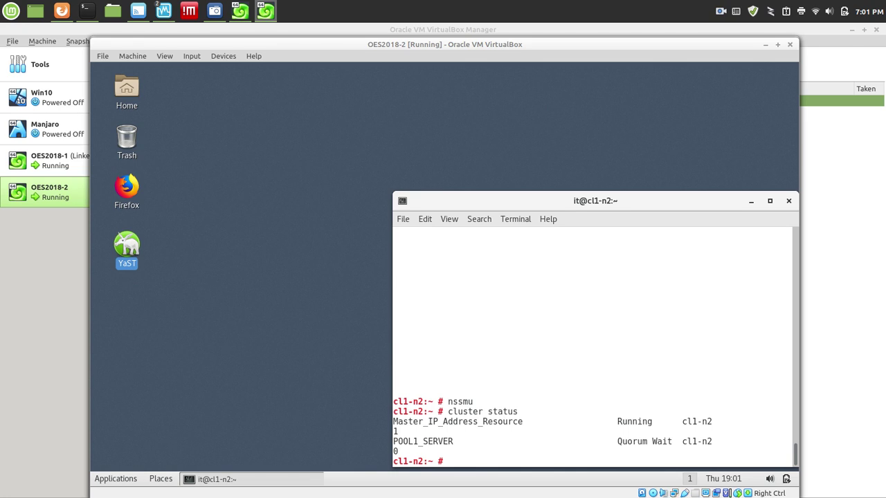
Run 'cluster resources' to list Master_IP_Address_Resource and POOL1_SERVER on cl1-n2.
{"action": "type", "text": "cluster resources"}
{"action": "key", "text": "Return"}
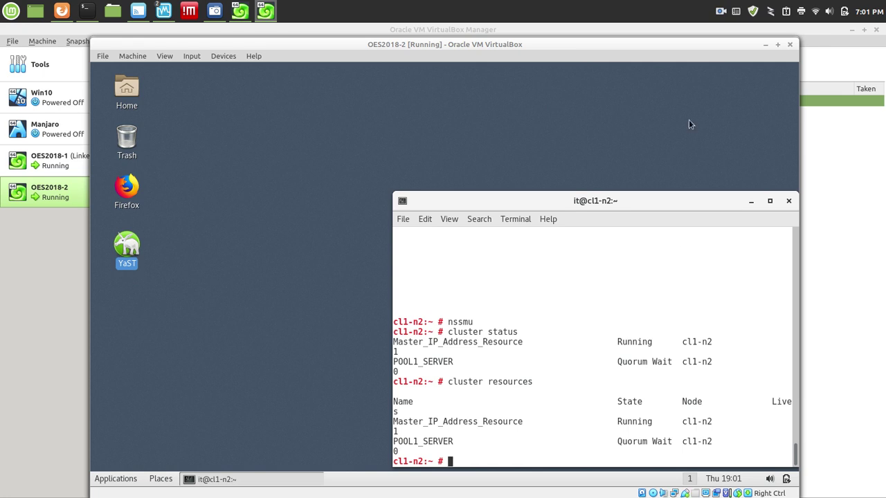
Switch to cl1-n1, cancel its Network Settings, and minimize Administrator Settings and the journal terminal.
{"action": "left_click", "coordinate": [765, 45]}
{"action": "left_click", "coordinate": [668, 72]}
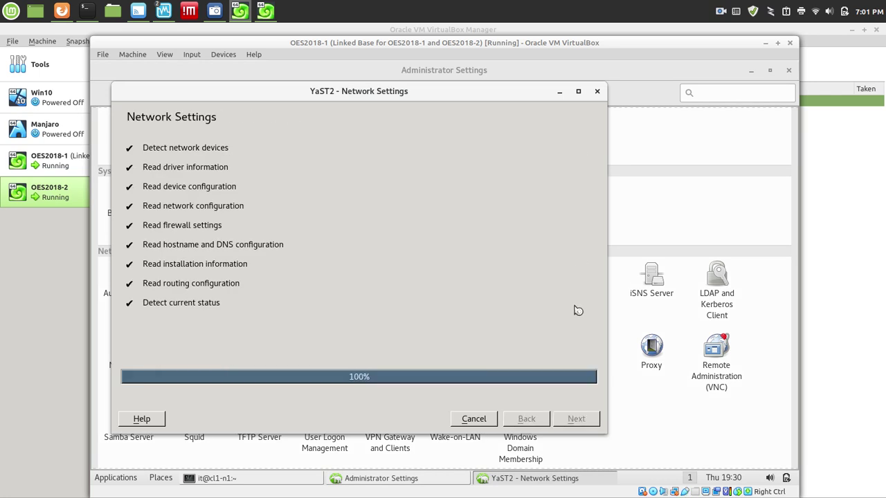
{"action": "left_click", "coordinate": [520, 419]}
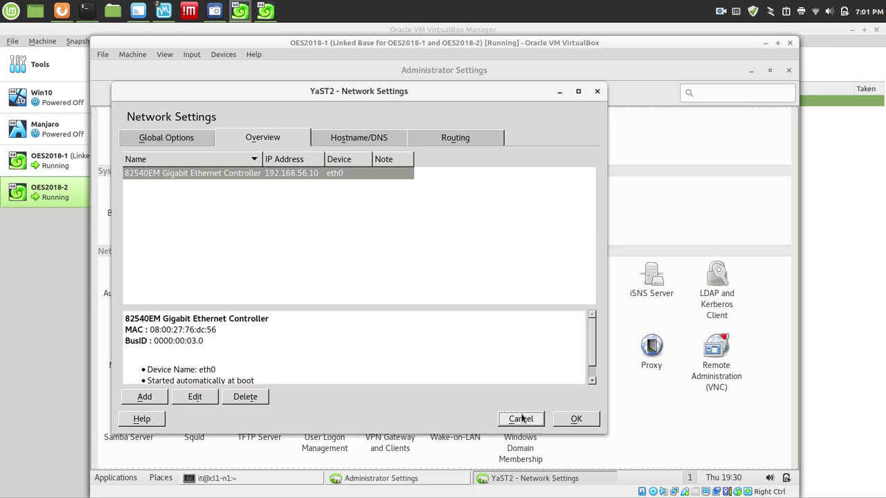
{"action": "left_click", "coordinate": [751, 70]}
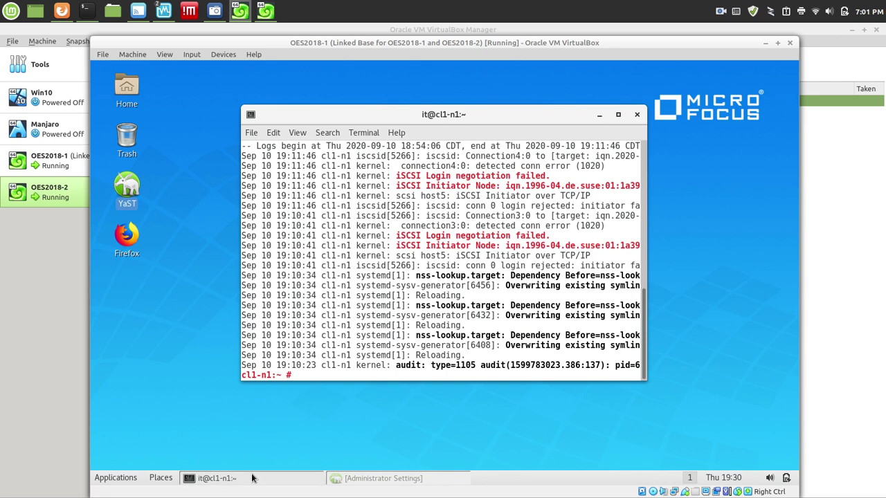
{"action": "left_click", "coordinate": [125, 235]}
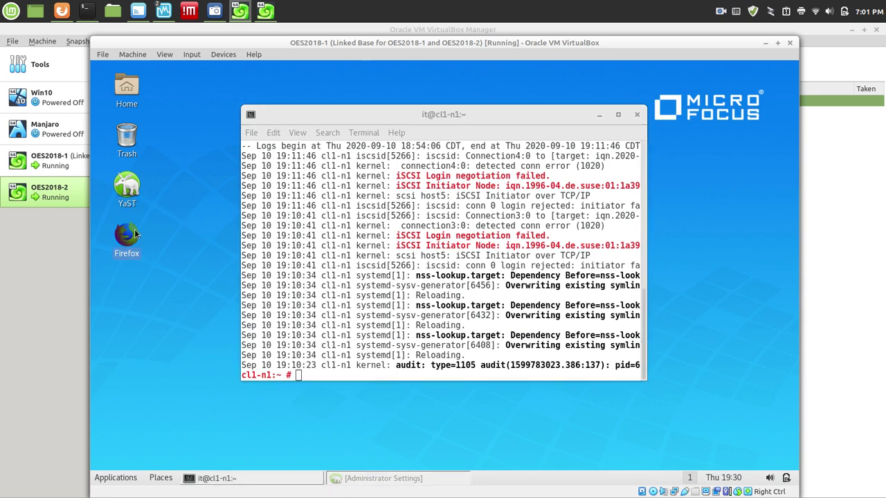
{"action": "left_click", "coordinate": [599, 114]}
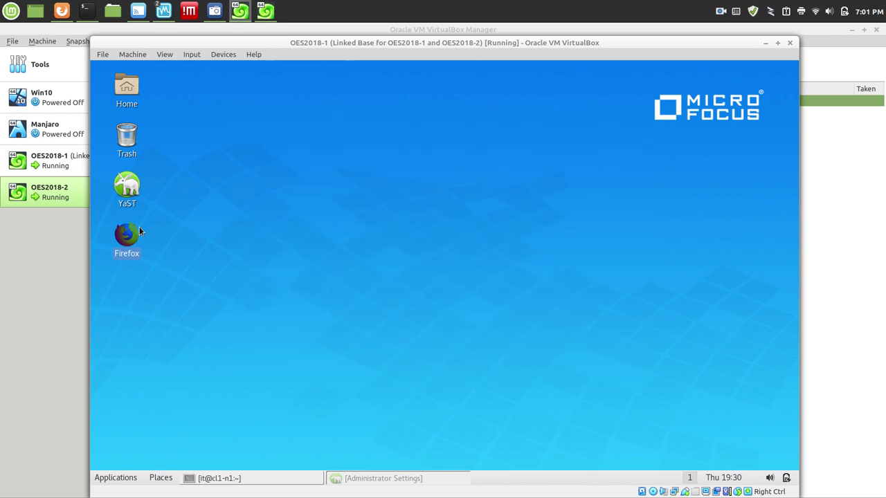
Launch Firefox, trim the iManager address to /nps/, and log in to the CLOUD tree.
{"action": "double_click", "coordinate": [128, 229]}
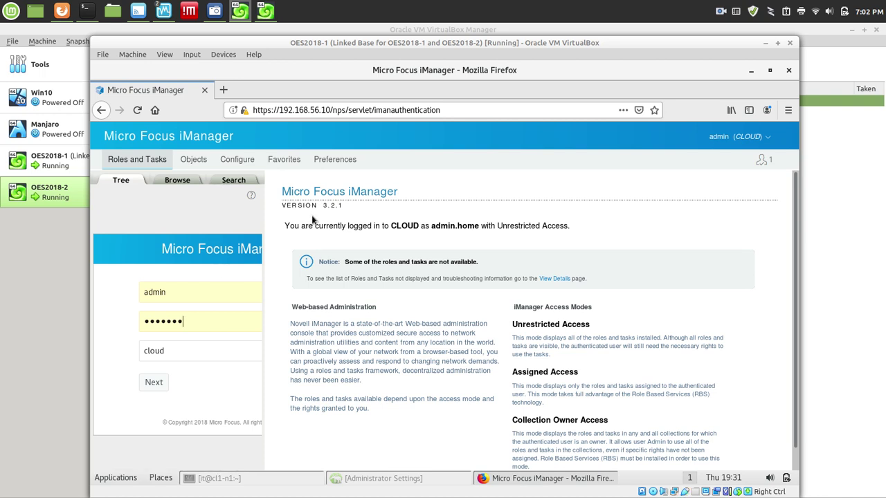
{"action": "key", "text": "Return"}
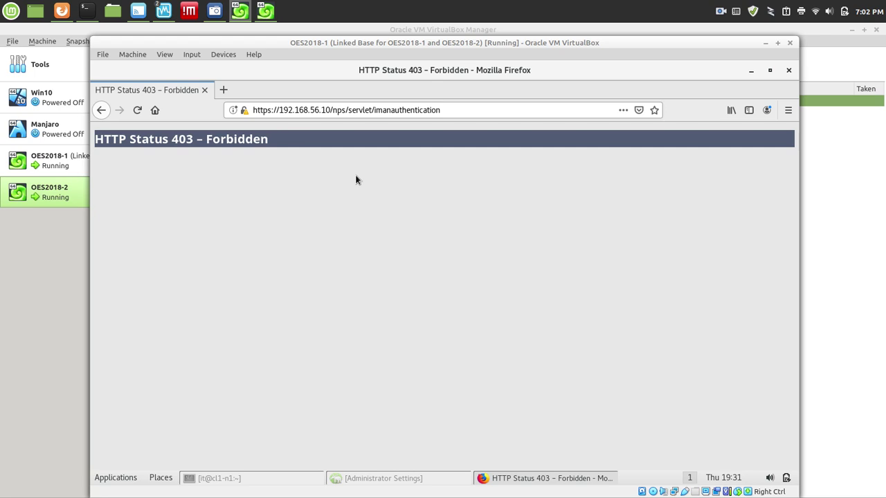
{"action": "left_click_drag", "start_coordinate": [352, 110], "coordinate": [252, 110]}
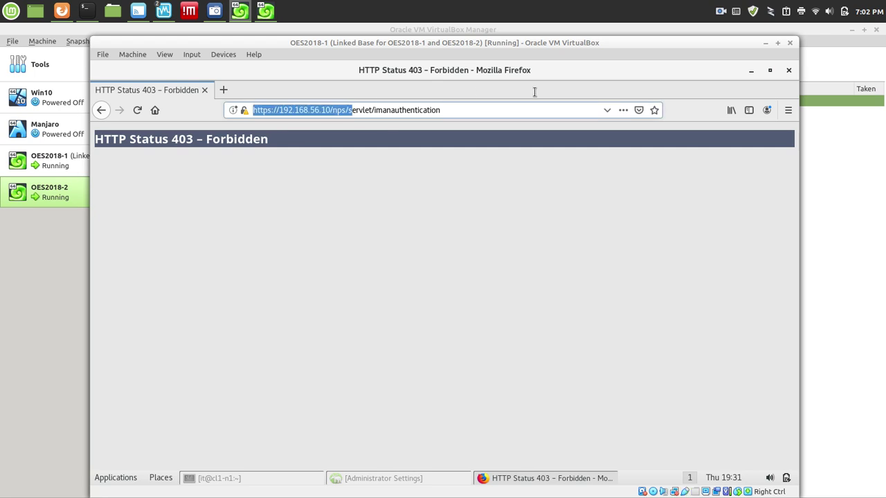
{"action": "left_click", "coordinate": [402, 111]}
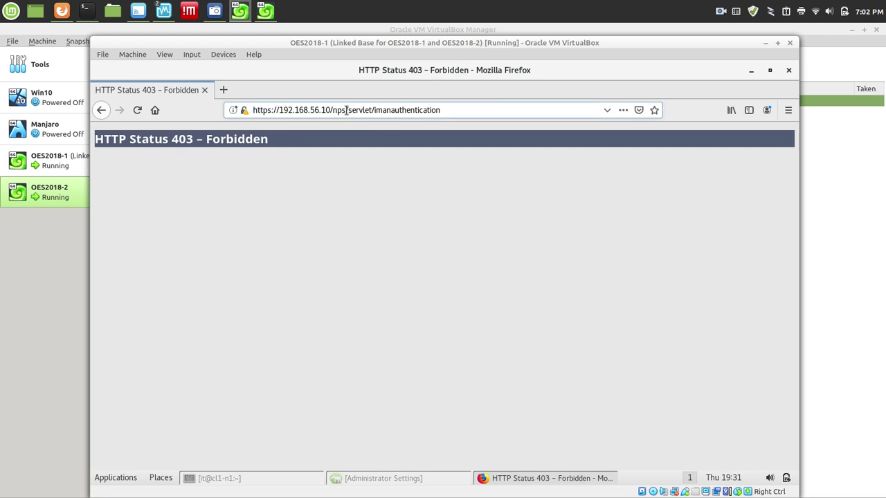
{"action": "left_click_drag", "start_coordinate": [346, 110], "coordinate": [554, 107]}
{"action": "key", "text": "BackSpace"}
{"action": "key", "text": "Return"}
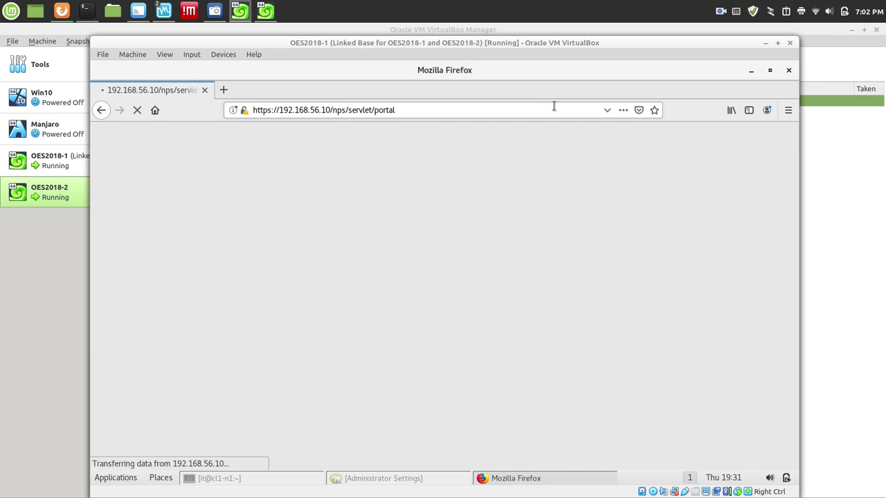
{"action": "left_click", "coordinate": [360, 299]}
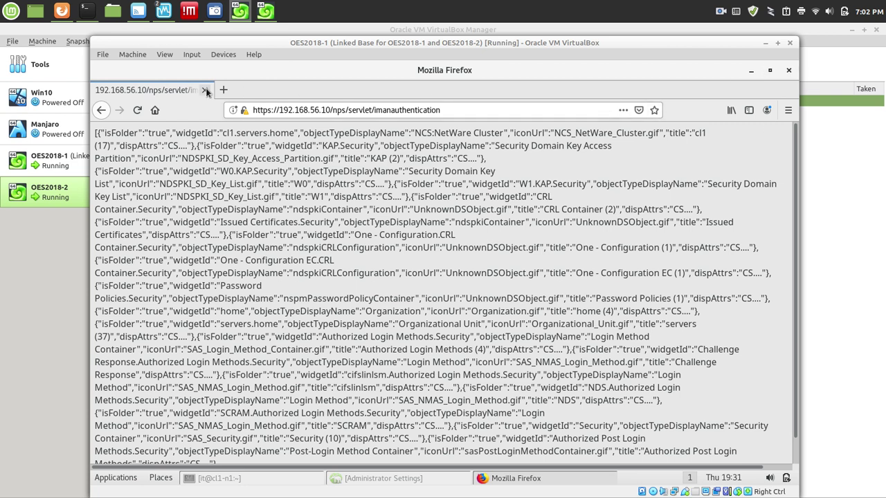
Close the raw JSON page and expand File Protocols to list AFP, CIFS and Samba.
{"action": "left_click", "coordinate": [206, 91]}
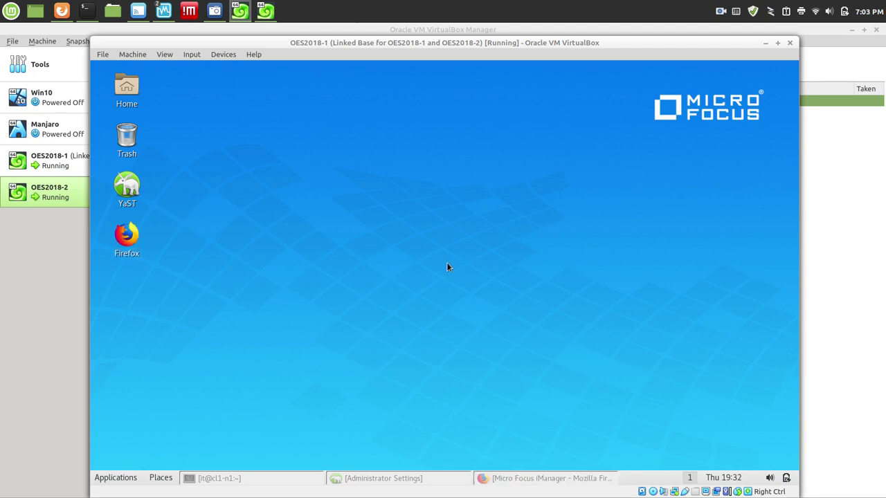
{"action": "left_click", "coordinate": [530, 477]}
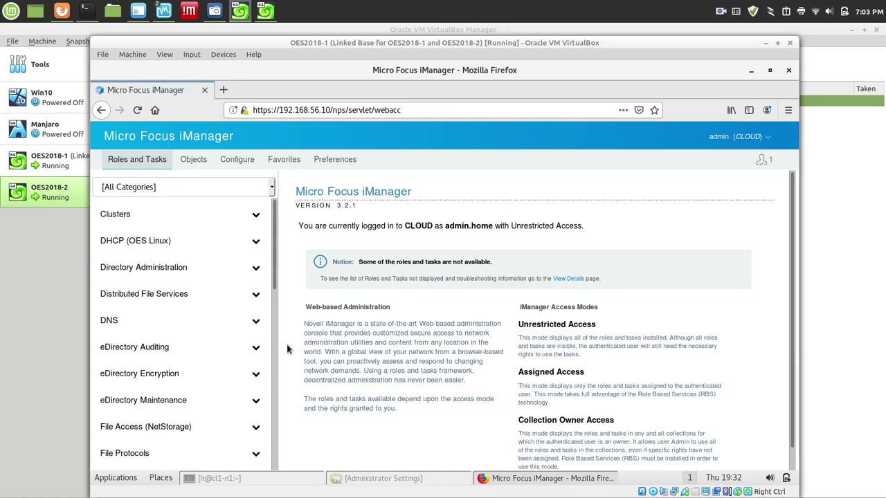
{"action": "left_click", "coordinate": [133, 450]}
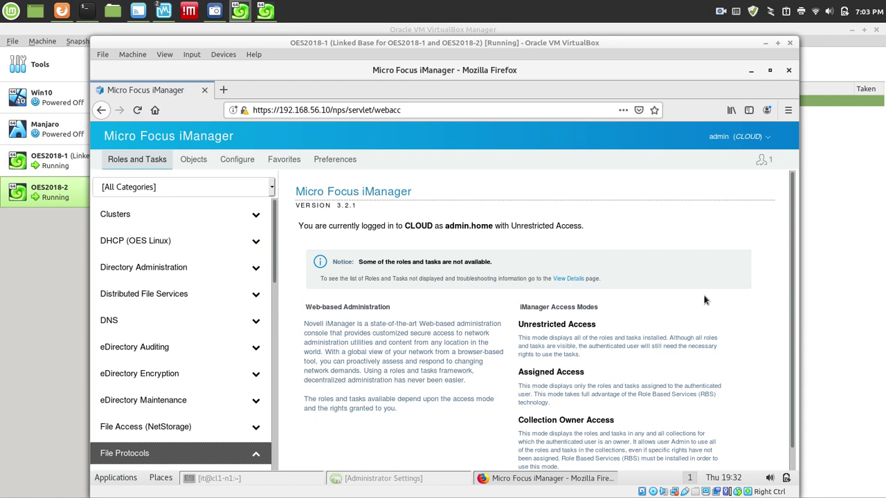
{"action": "scroll", "coordinate": [279, 275], "scroll_direction": "down", "scroll_amount": 2}
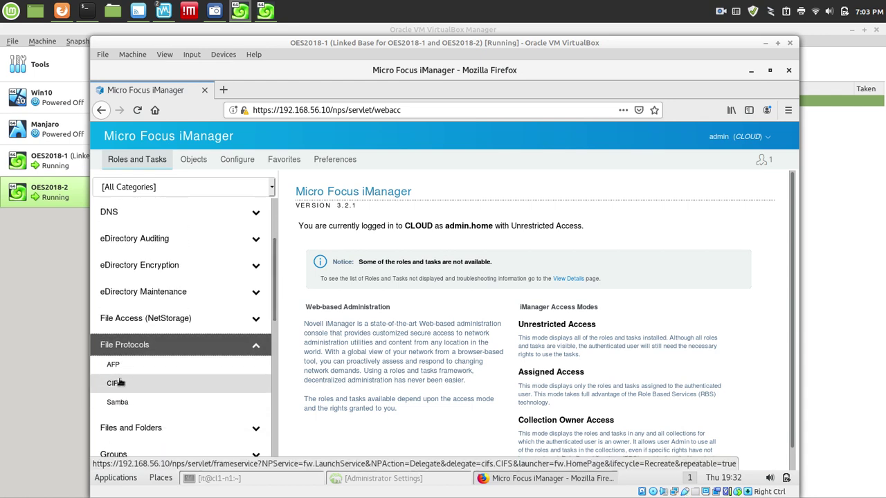
Open CIFS management and select cl1-n2 from the servers container under home.
{"action": "left_click", "coordinate": [115, 383]}
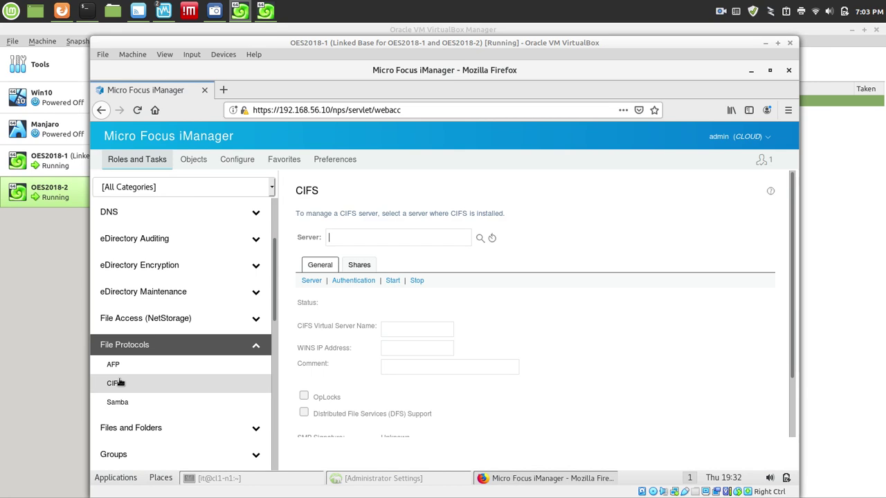
{"action": "left_click", "coordinate": [479, 238]}
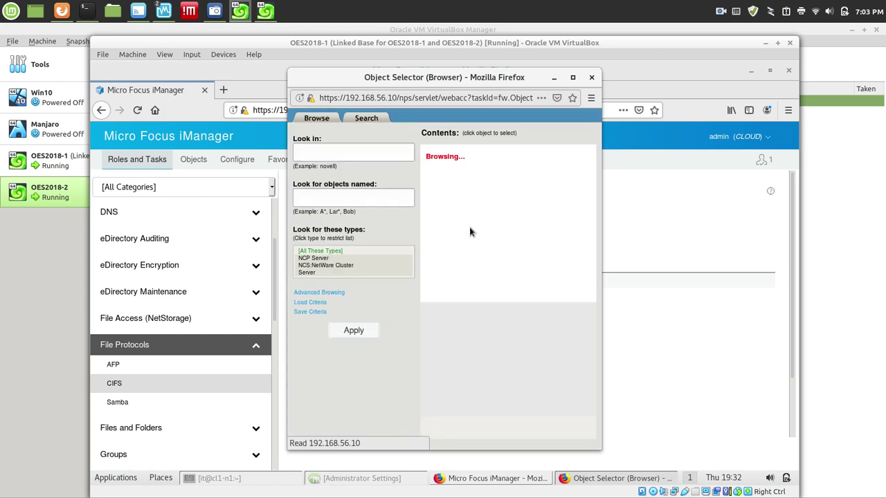
{"action": "left_click", "coordinate": [432, 160]}
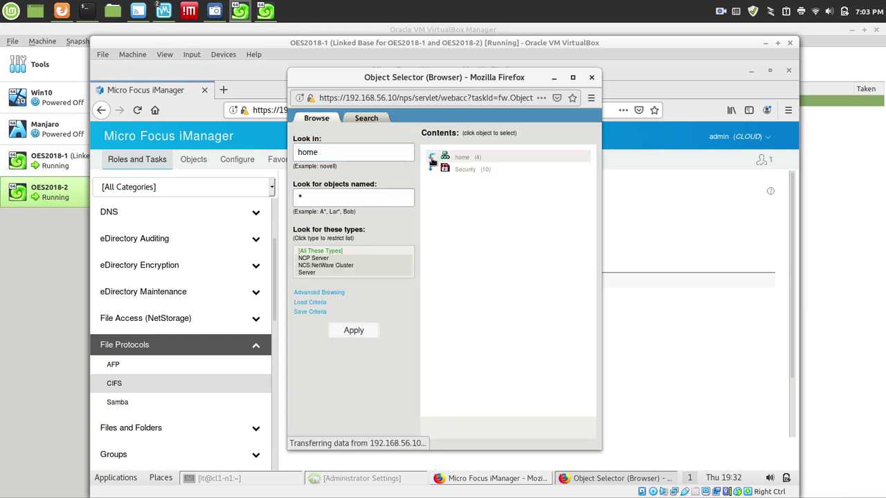
{"action": "left_click", "coordinate": [432, 173]}
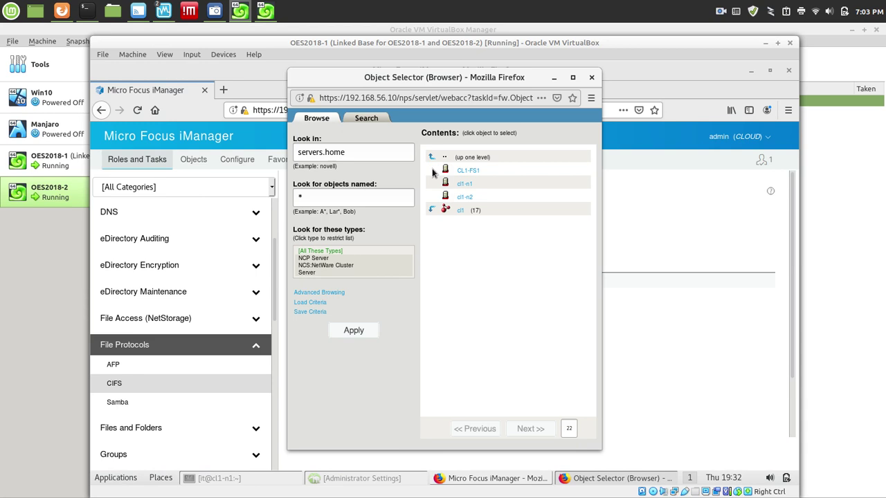
{"action": "left_click", "coordinate": [464, 197]}
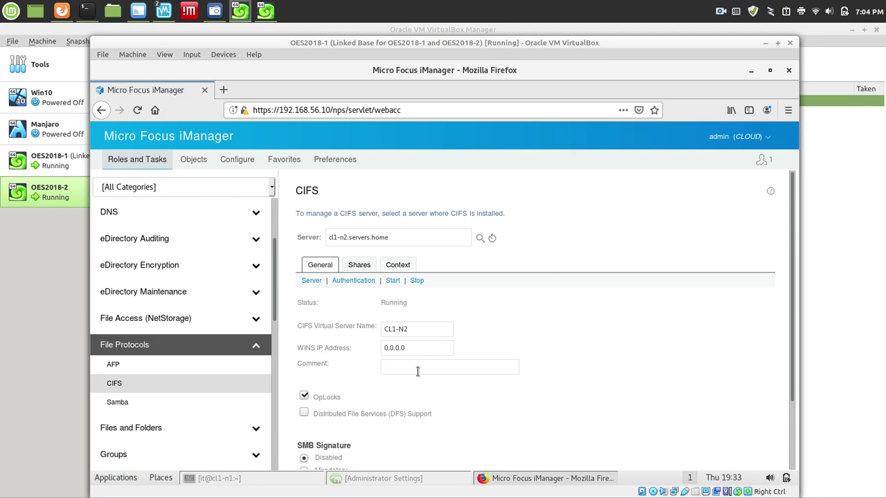
Enable Distributed File Services (DFS) Support and save the CIFS server properties.
{"action": "left_click", "coordinate": [304, 413]}
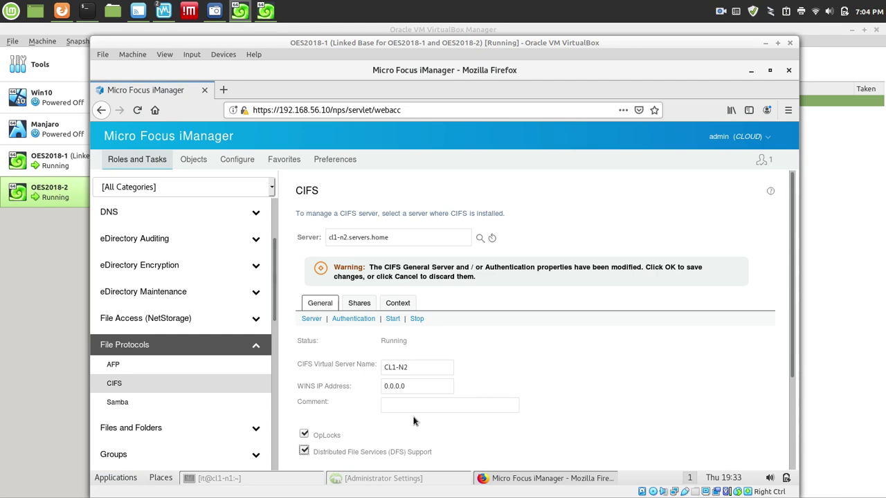
{"action": "left_click", "coordinate": [790, 436]}
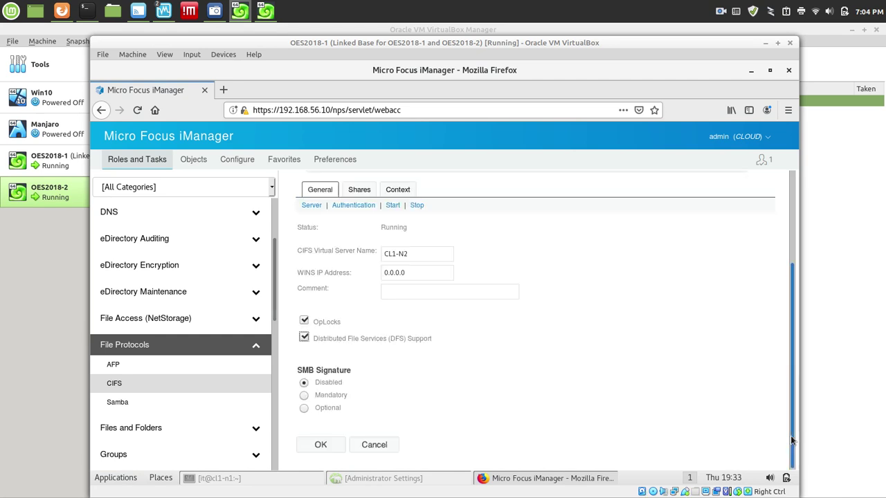
{"action": "left_click", "coordinate": [332, 450]}
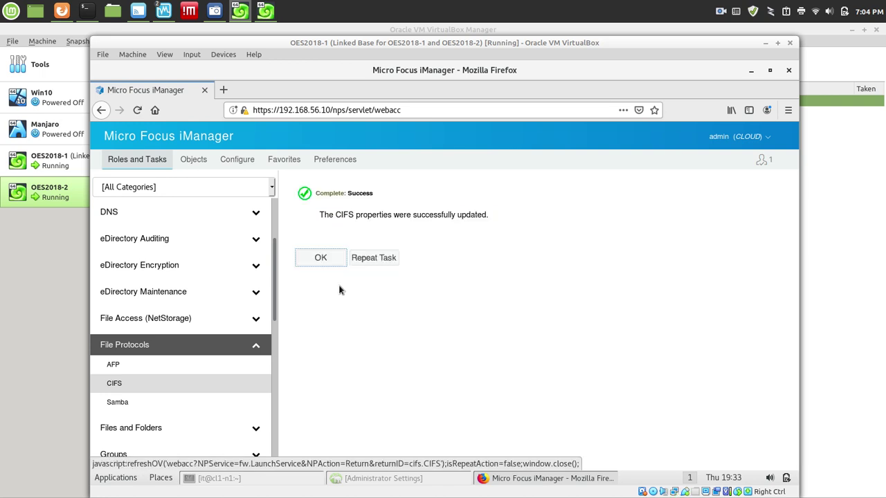
{"action": "left_click", "coordinate": [321, 257]}
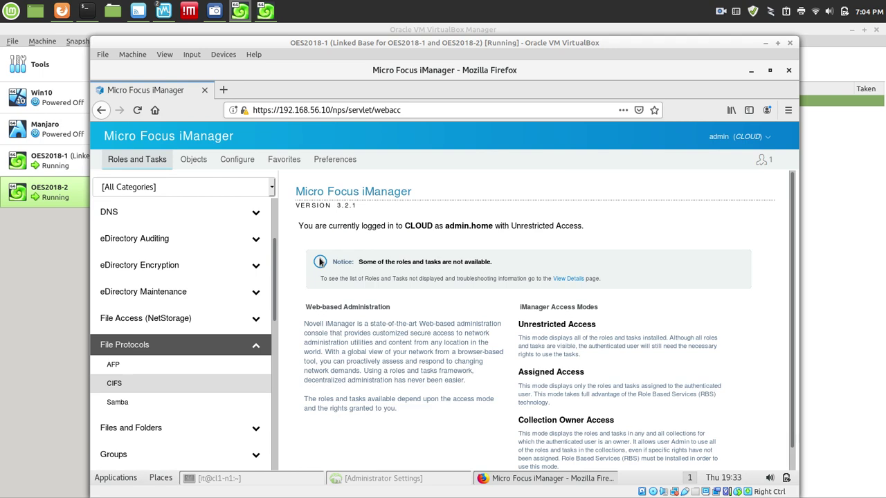
Reopen cl1-n2's CIFS settings, enter the comment 'Node 2', and click OK to save.
{"action": "left_click", "coordinate": [119, 392]}
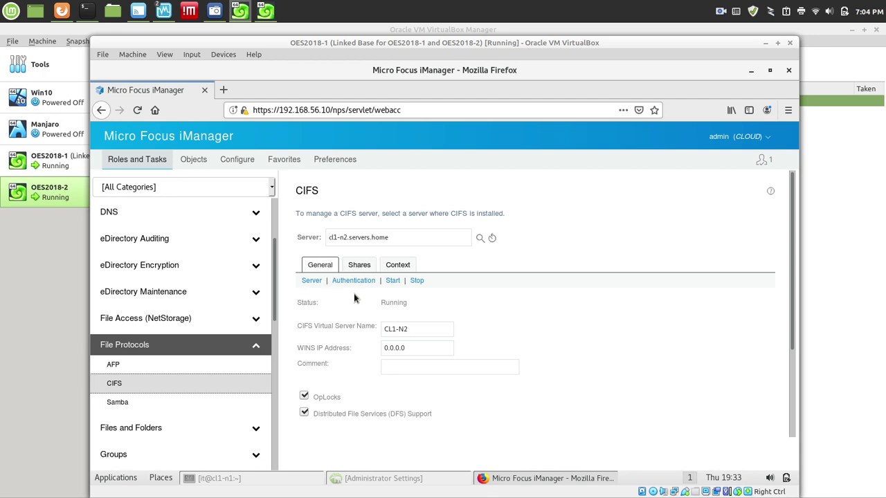
{"action": "left_click", "coordinate": [411, 365]}
{"action": "type", "text": "No"}
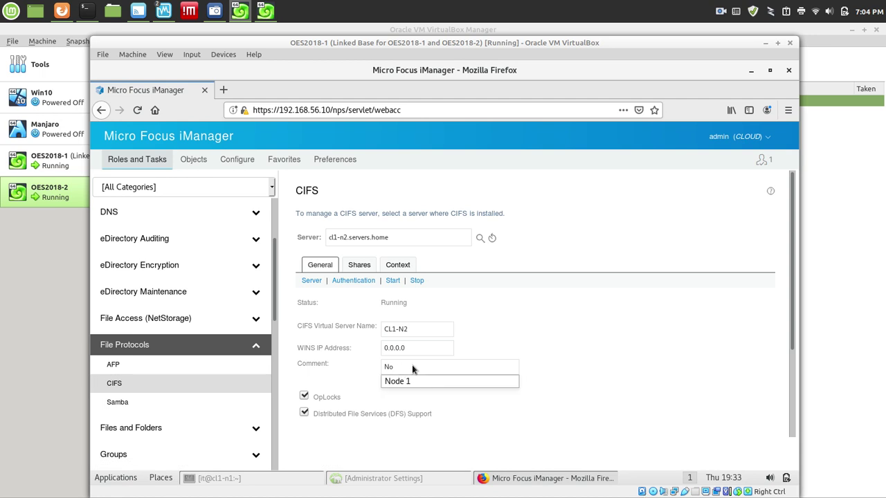
{"action": "type", "text": "sede 2"}
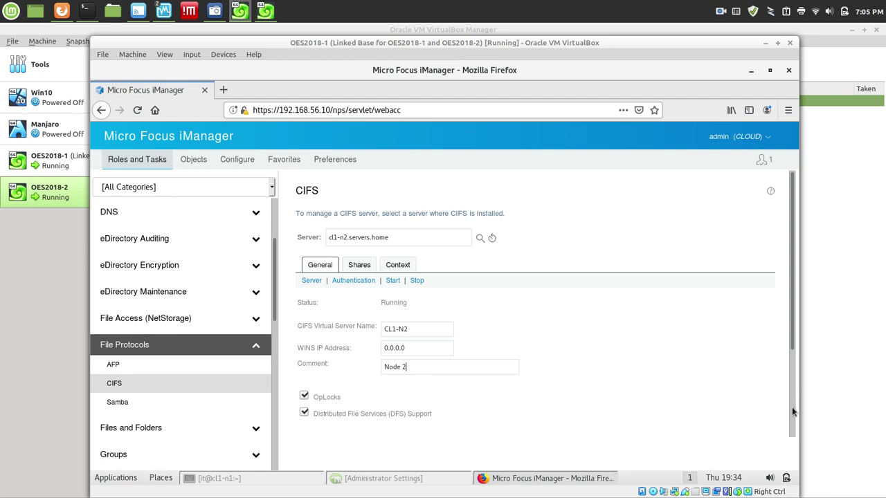
{"action": "scroll", "coordinate": [793, 411], "scroll_direction": "down", "scroll_amount": 3}
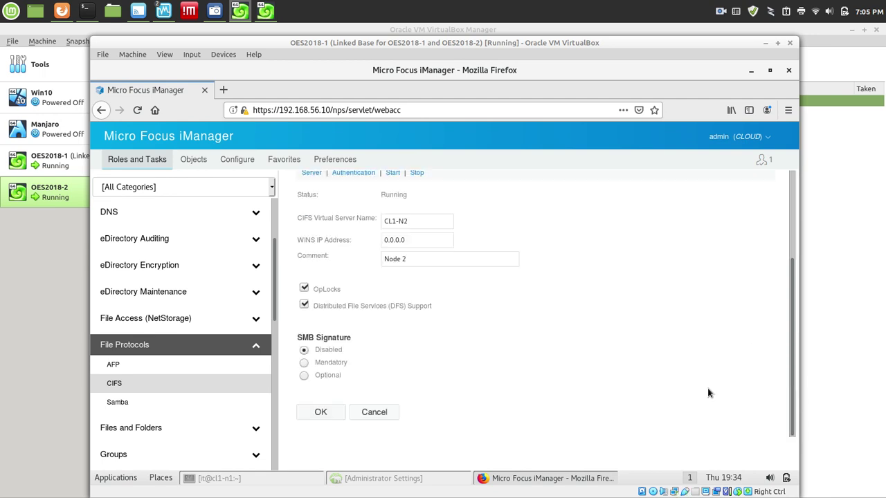
{"action": "left_click", "coordinate": [323, 407]}
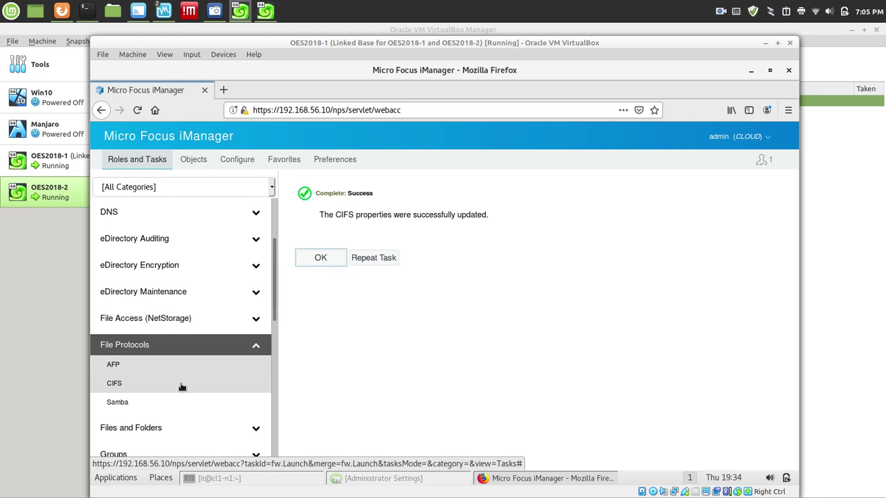
Open cl1's Cluster Manager page from My Clusters and confirm Master_IP_Address_Resource and POOL1_SERVER run on cl1-n2.
{"action": "left_click", "coordinate": [274, 212]}
{"action": "left_click", "coordinate": [139, 214]}
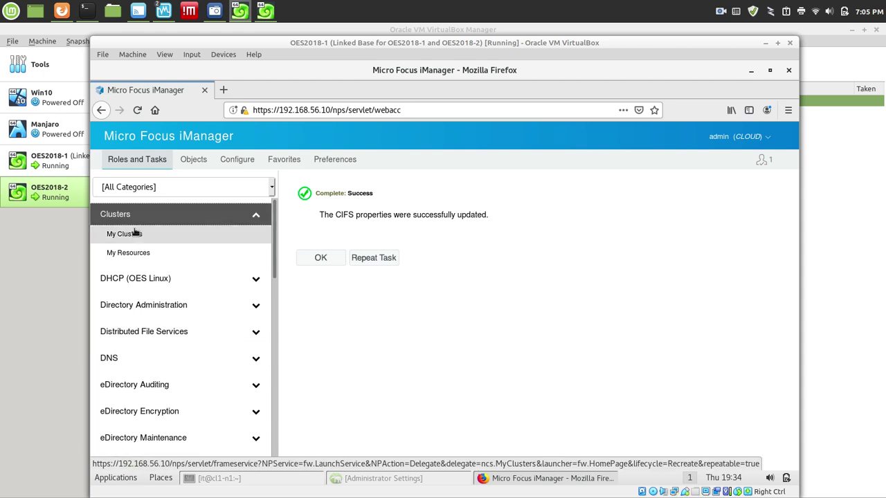
{"action": "left_click", "coordinate": [136, 235]}
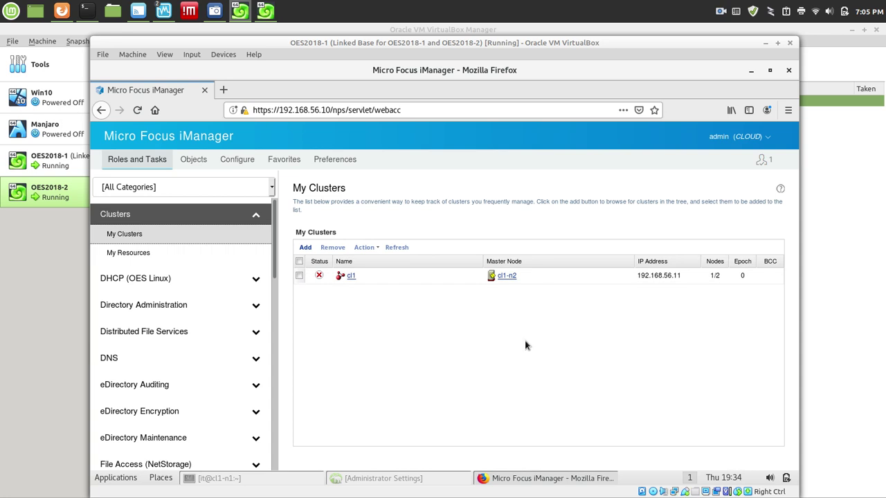
{"action": "left_click", "coordinate": [351, 276]}
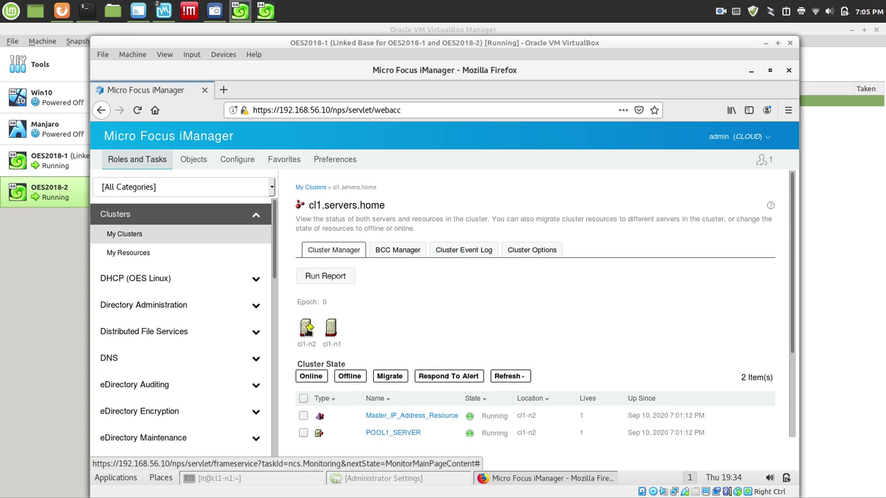
{"action": "mouse_move", "coordinate": [306, 331]}
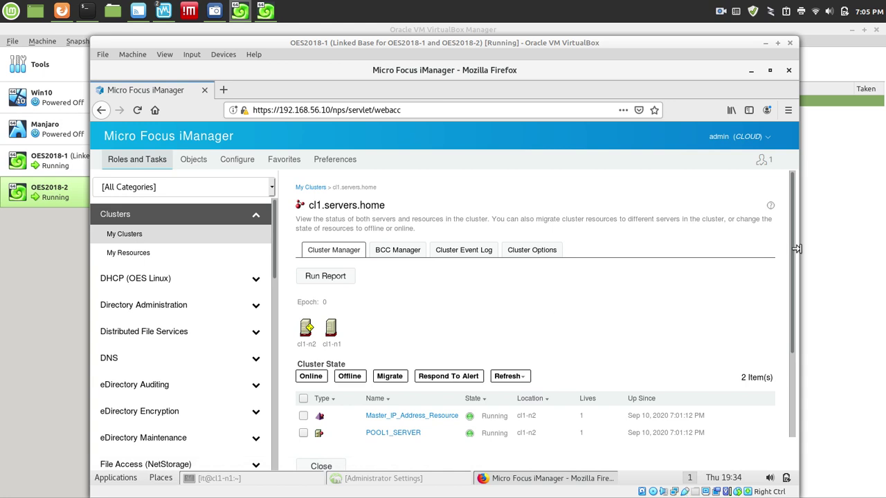
{"action": "left_click_drag", "start_coordinate": [791, 251], "coordinate": [811, 353]}
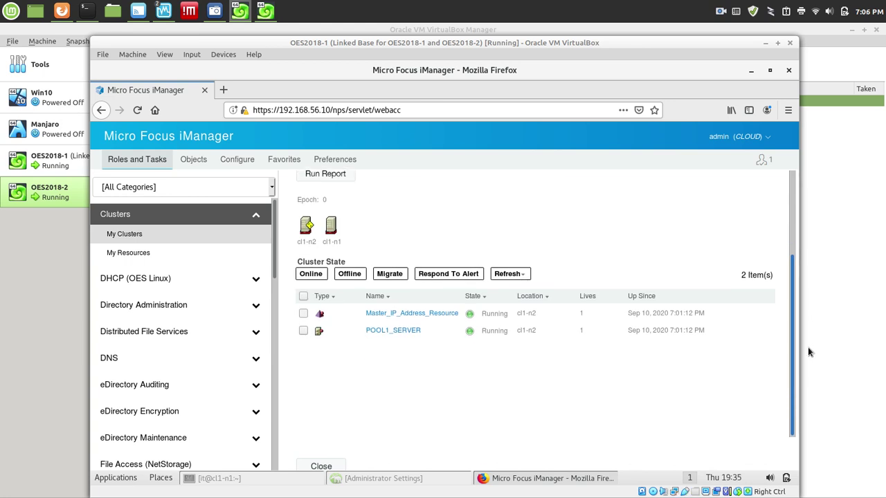
{"action": "left_click_drag", "start_coordinate": [808, 346], "coordinate": [795, 206]}
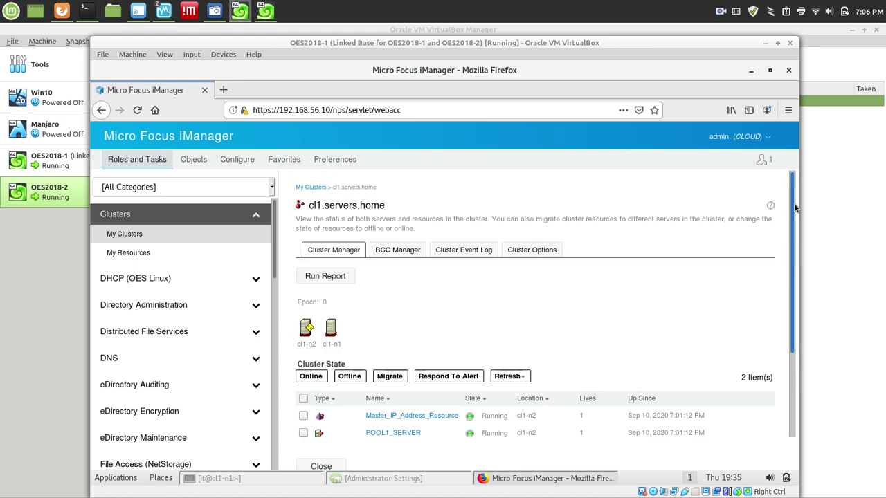
{"action": "left_click_drag", "start_coordinate": [796, 239], "coordinate": [798, 348]}
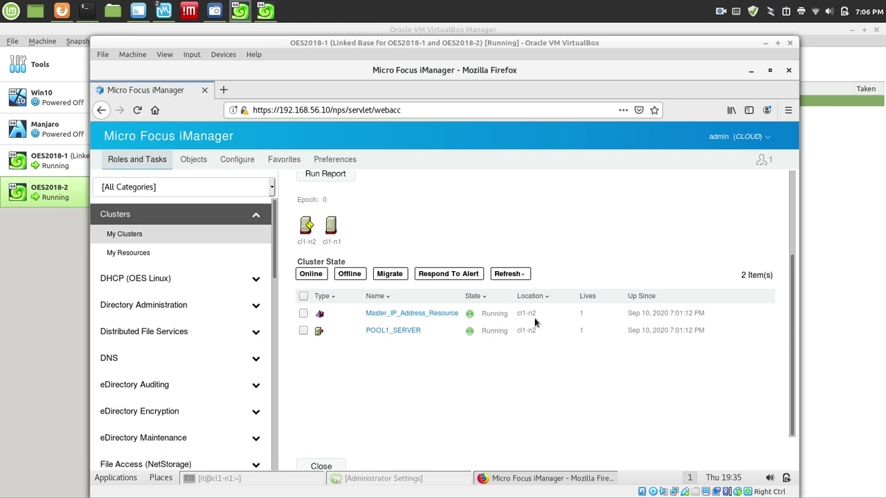
Maximize the cl1-n1 terminal and run 'journalctl -r' and 'cluster status'.
{"action": "left_click", "coordinate": [218, 478]}
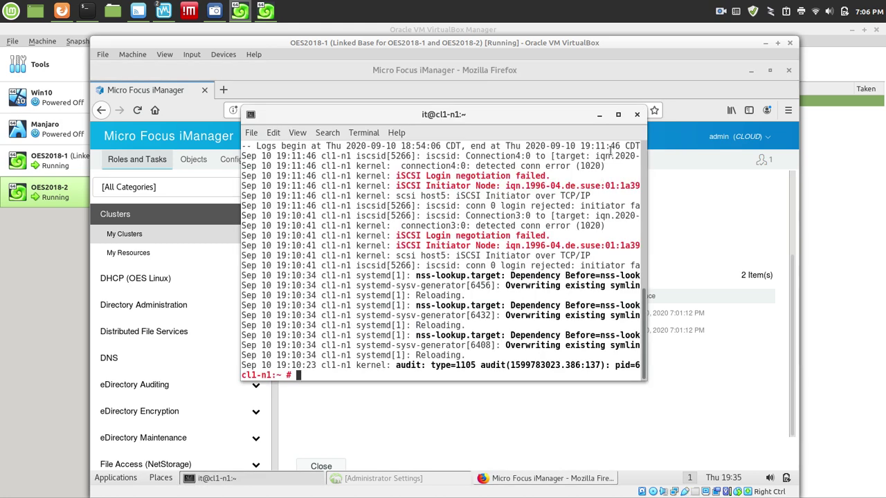
{"action": "left_click", "coordinate": [618, 115]}
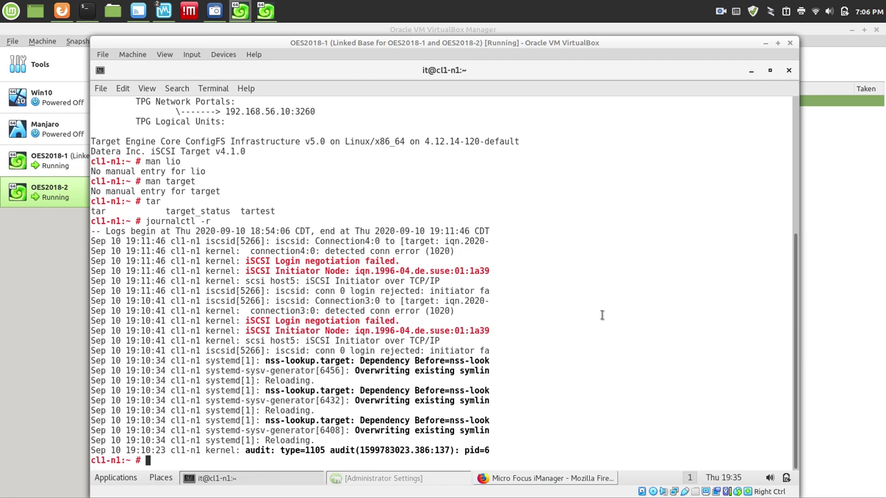
{"action": "key", "text": "Return"}
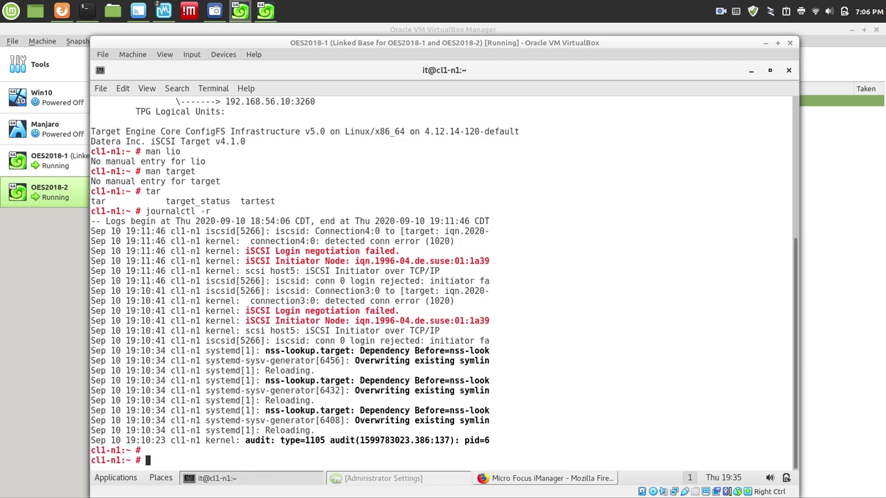
{"action": "key", "text": "Up"}
{"action": "key", "text": "Return"}
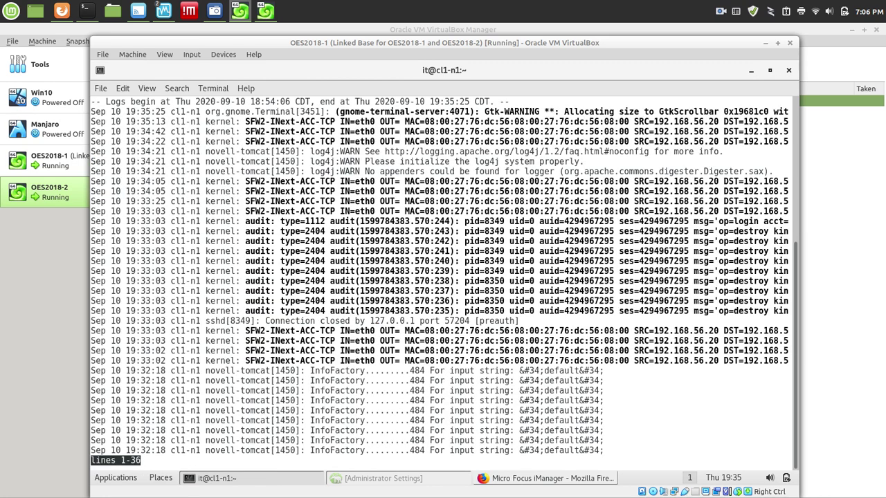
{"action": "type", "text": "q"}
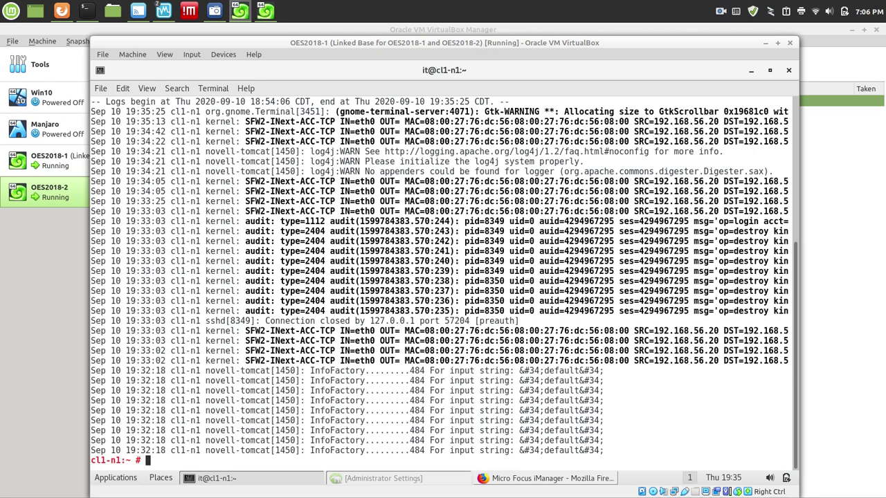
{"action": "type", "text": "cluster status"}
{"action": "key", "text": "Return"}
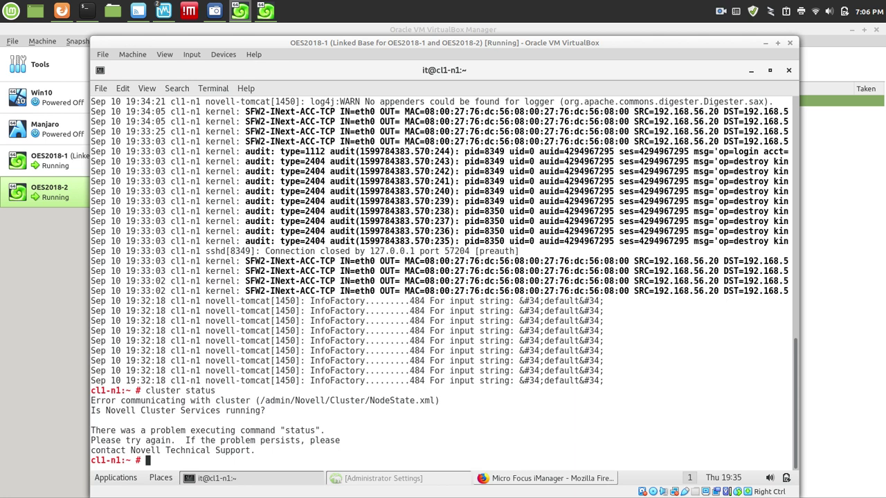
Review 'journalctl -r' output, then run 'rcnovell-ncs status' showing NCS failed because the SBD device is unavailable.
{"action": "key", "text": "Up"}
{"action": "key", "text": "Down"}
{"action": "type", "text": "journalctl"}
{"action": "type", "text": "-r"}
{"action": "key", "text": "Return"}
{"action": "scroll", "coordinate": [443, 277], "scroll_direction": "down", "scroll_amount": 19}
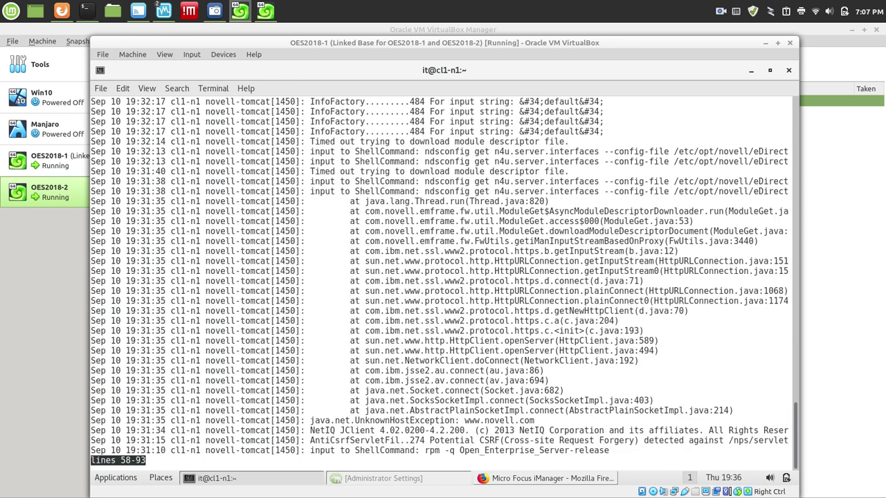
{"action": "scroll", "coordinate": [443, 277], "scroll_direction": "down", "scroll_amount": 6}
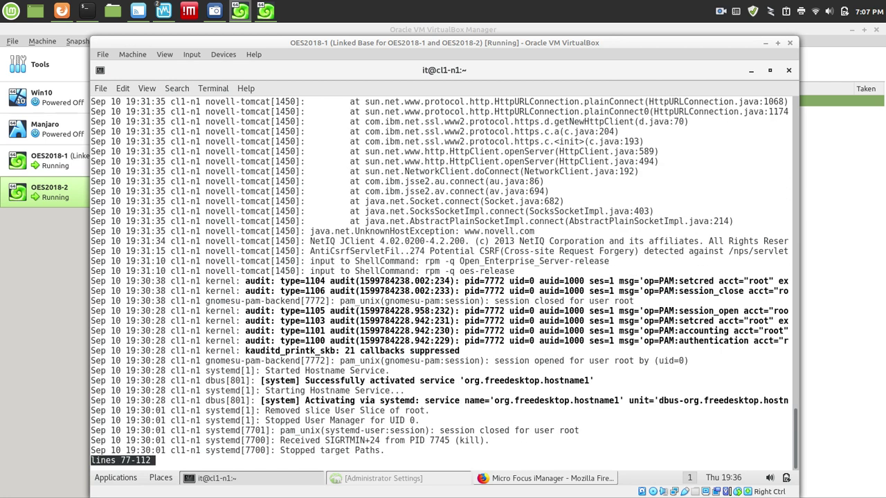
{"action": "scroll", "coordinate": [443, 277], "scroll_direction": "down", "scroll_amount": 6}
{"action": "type", "text": "q"}
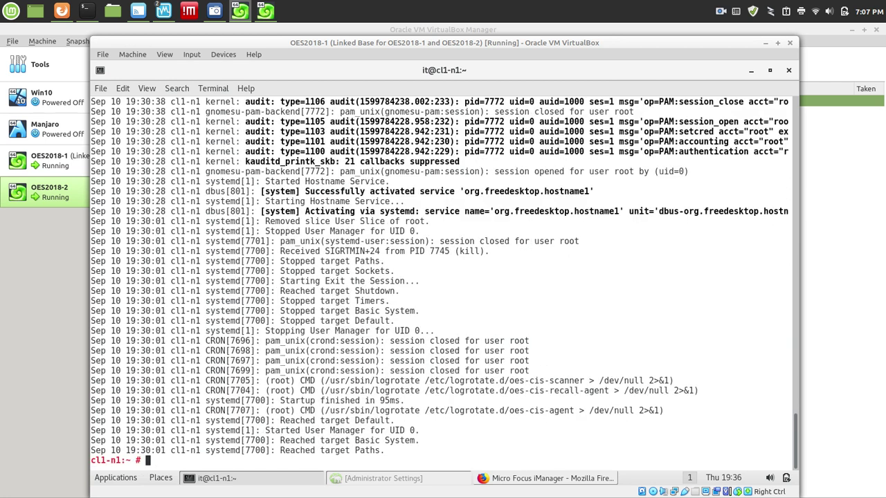
{"action": "type", "text": "rcnovell-ncs status"}
{"action": "key", "text": "Return"}
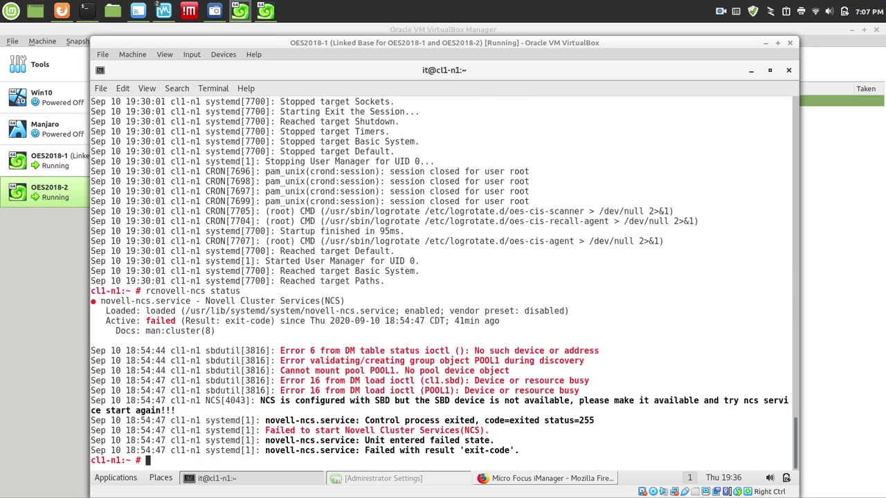
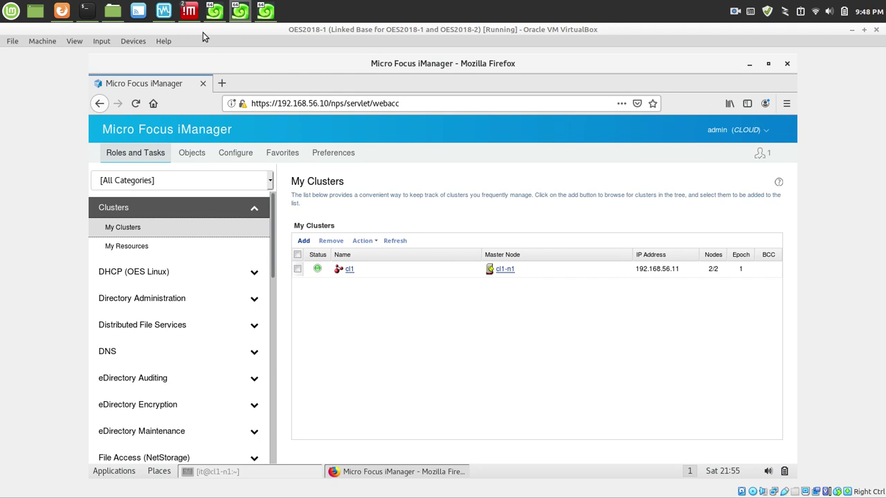
Back on the OES2018-1 VM, open POOL1_SERVER's properties via My Clusters and My Resources.
{"action": "left_click", "coordinate": [173, 21]}
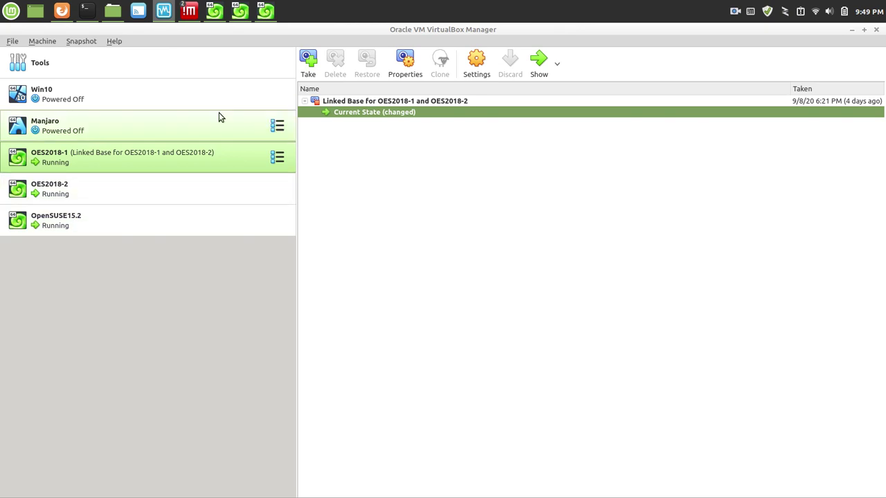
{"action": "left_click", "coordinate": [242, 13]}
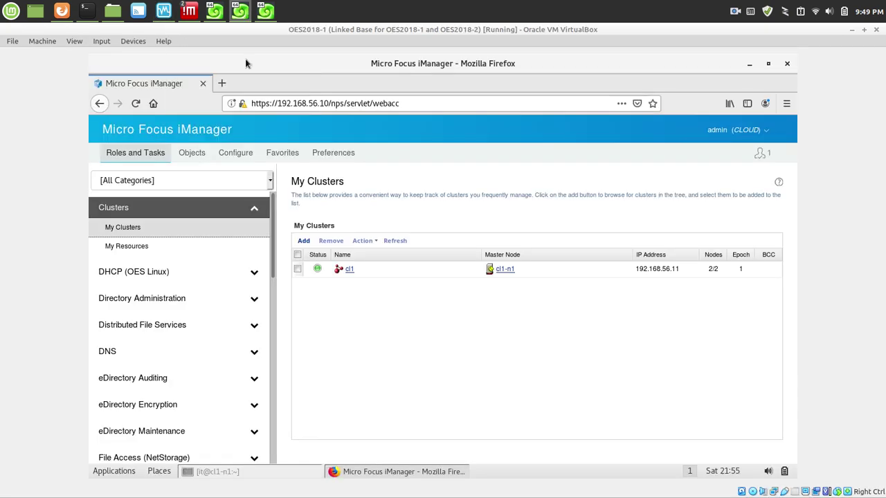
{"action": "left_click", "coordinate": [136, 230]}
{"action": "left_click", "coordinate": [169, 254]}
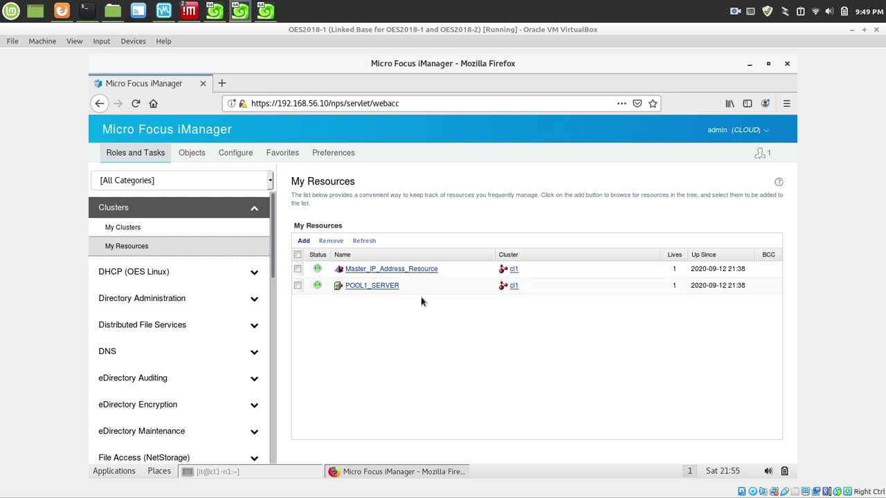
{"action": "left_click", "coordinate": [374, 288]}
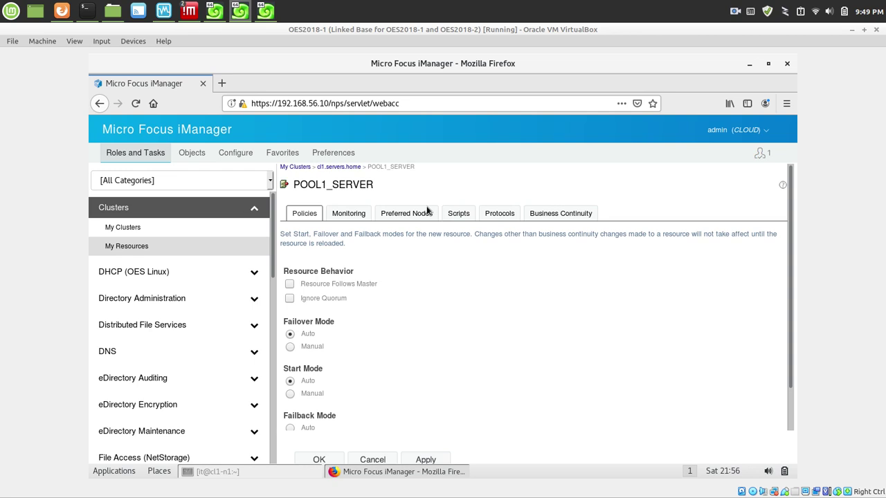
Review POOL1_SERVER's policies, with failback set to Disable, and return to My Clusters.
{"action": "scroll", "coordinate": [792, 277], "scroll_direction": "down", "scroll_amount": 1}
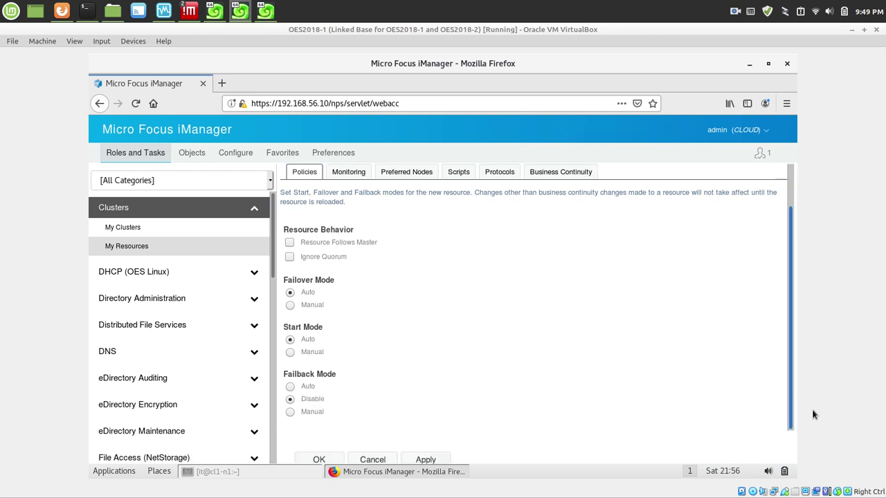
{"action": "scroll", "coordinate": [623, 325], "scroll_direction": "up", "scroll_amount": 1}
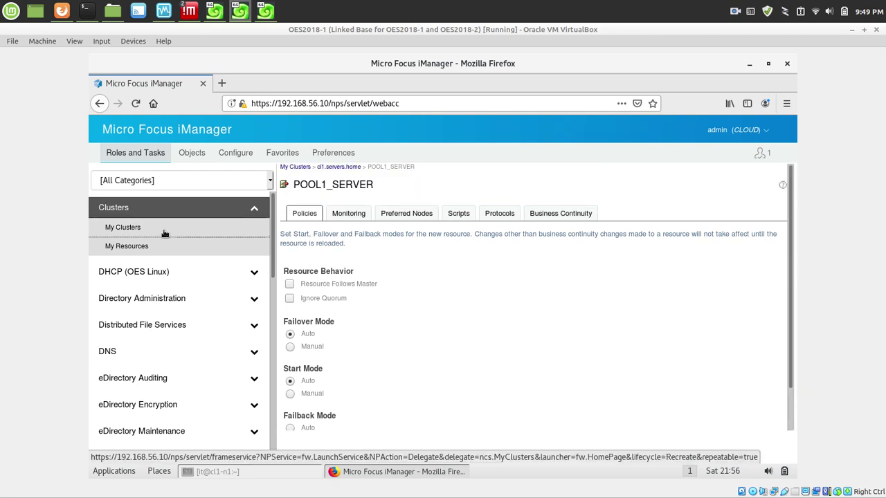
{"action": "left_click", "coordinate": [165, 233]}
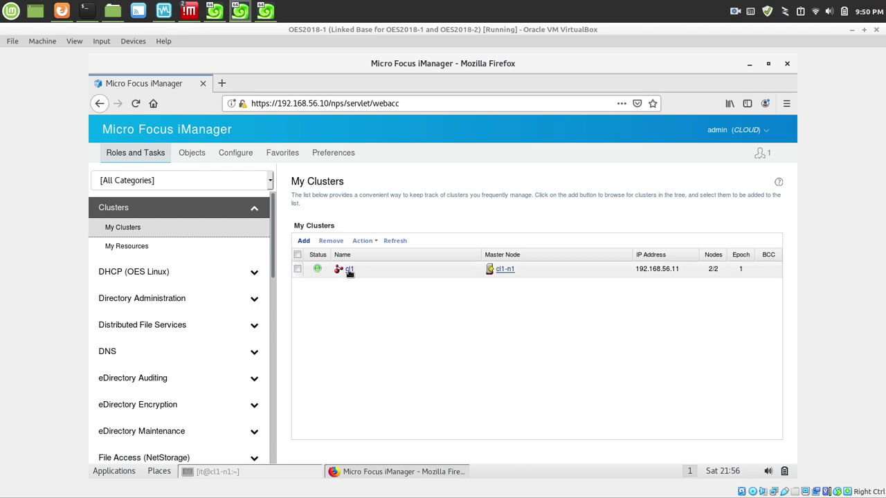
Open cl1's Cluster State table, showing both resources running on cl1-n1.
{"action": "left_click", "coordinate": [348, 269]}
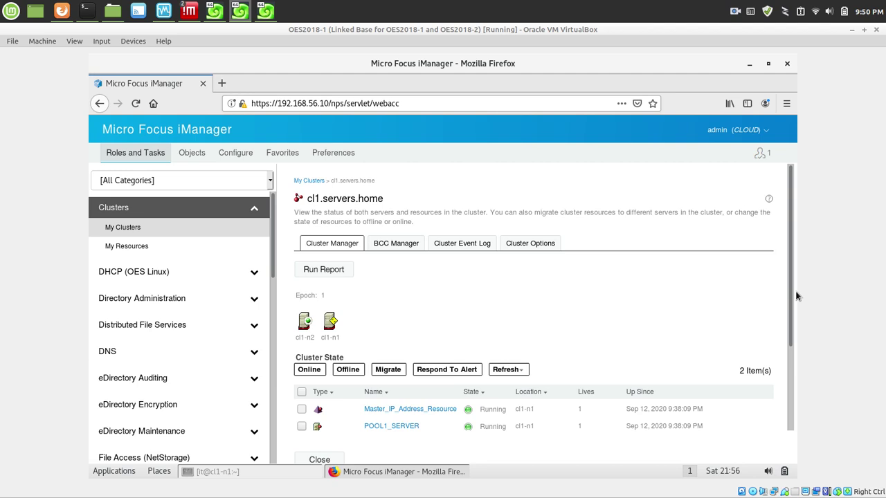
{"action": "left_click_drag", "start_coordinate": [791, 292], "coordinate": [790, 301]}
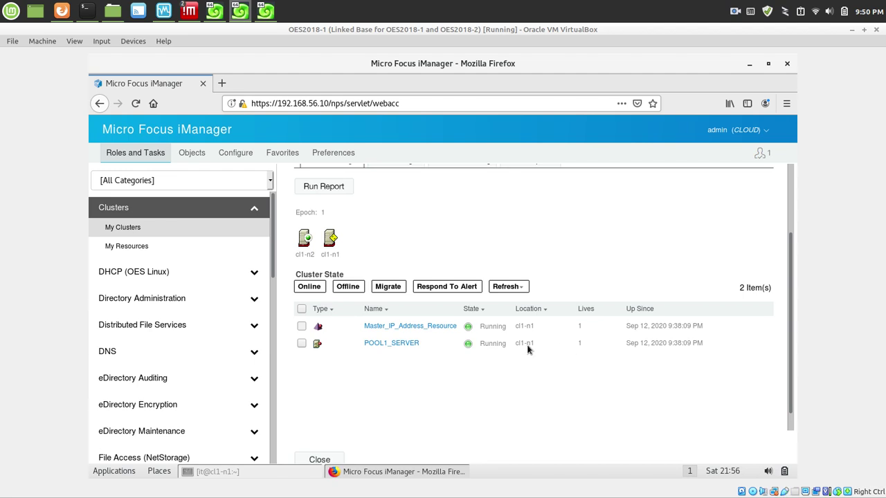
Run 'space' and 'pools' in the cl1-n2 terminal, which lists POOL1 as DEACTIVE.
{"action": "left_click", "coordinate": [267, 11]}
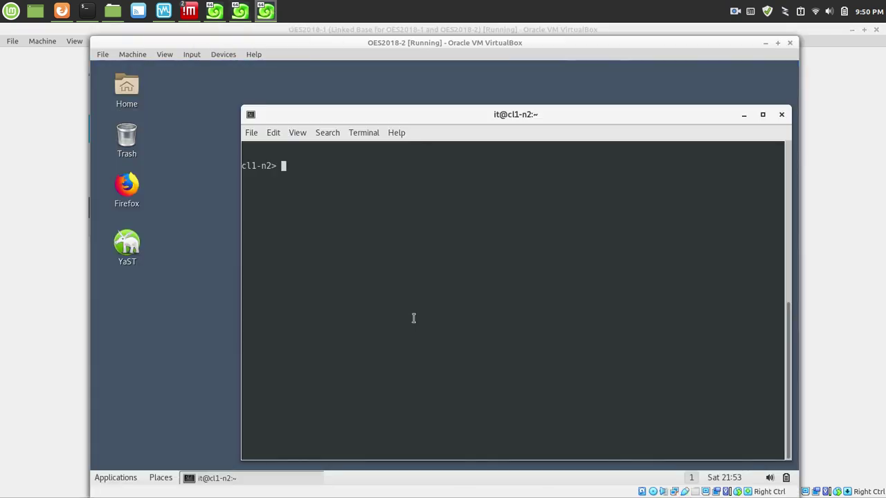
{"action": "left_click_drag", "start_coordinate": [407, 242], "coordinate": [392, 248]}
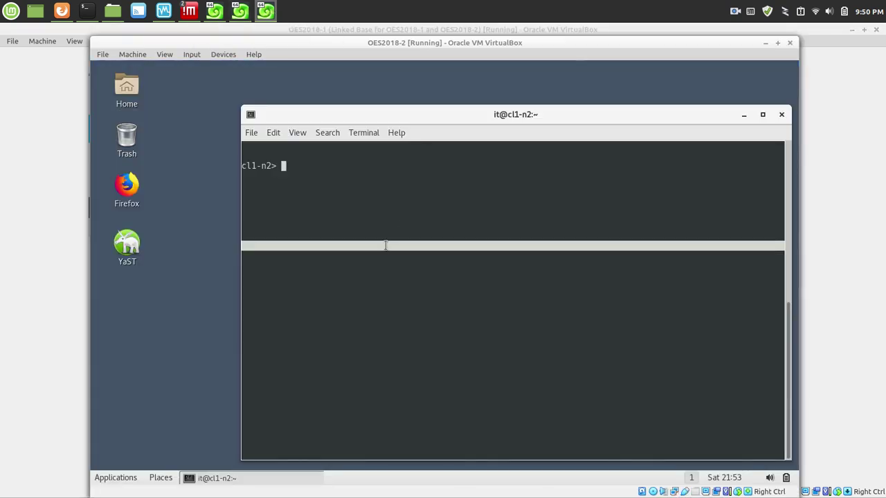
{"action": "key", "text": "Return"}
{"action": "type", "text": "space"}
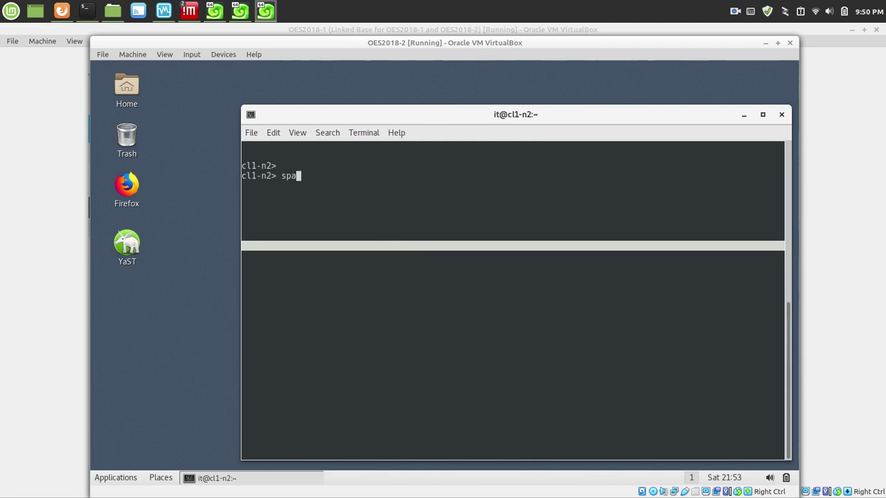
{"action": "key", "text": "Return"}
{"action": "type", "text": "pools"}
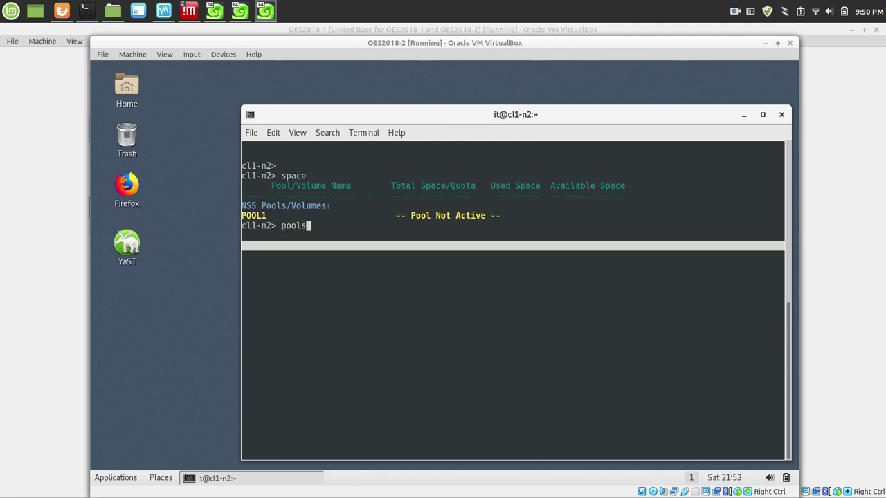
{"action": "key", "text": "Return"}
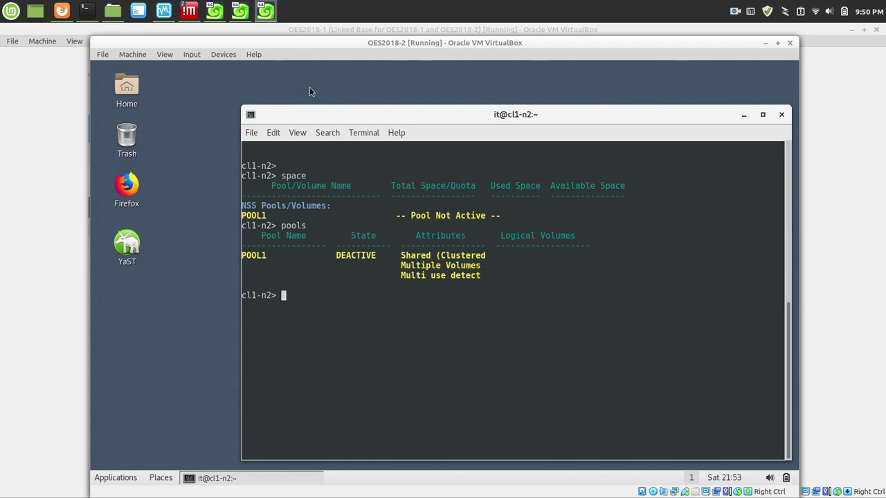
{"action": "left_click", "coordinate": [242, 17]}
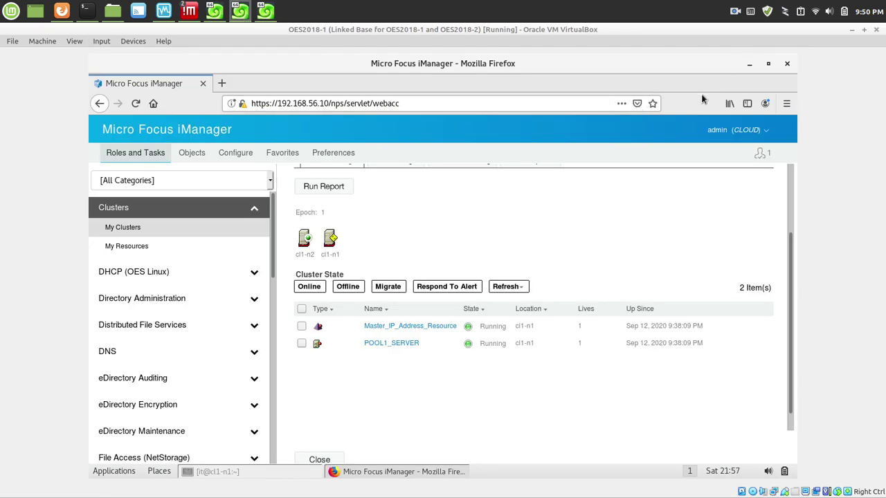
Select POOL1_SERVER in Cluster Manager and migrate it to node cl1-n2.
{"action": "left_click", "coordinate": [748, 65]}
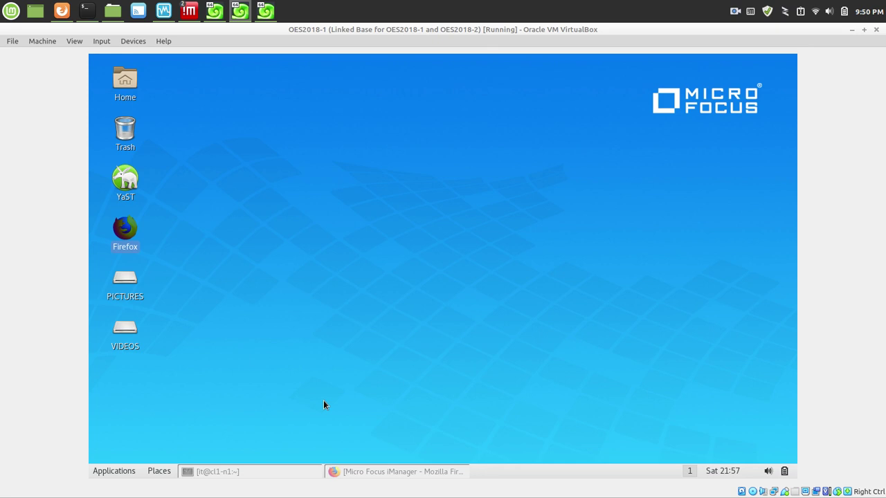
{"action": "left_click", "coordinate": [393, 474]}
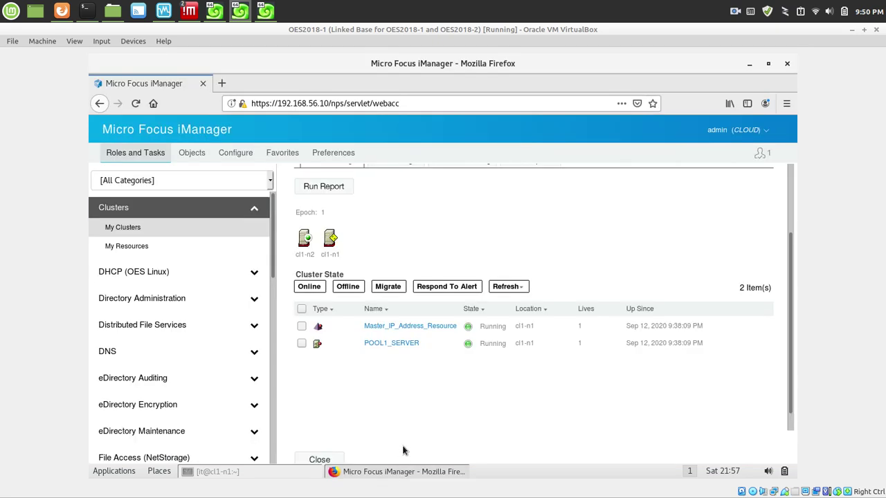
{"action": "left_click", "coordinate": [304, 343]}
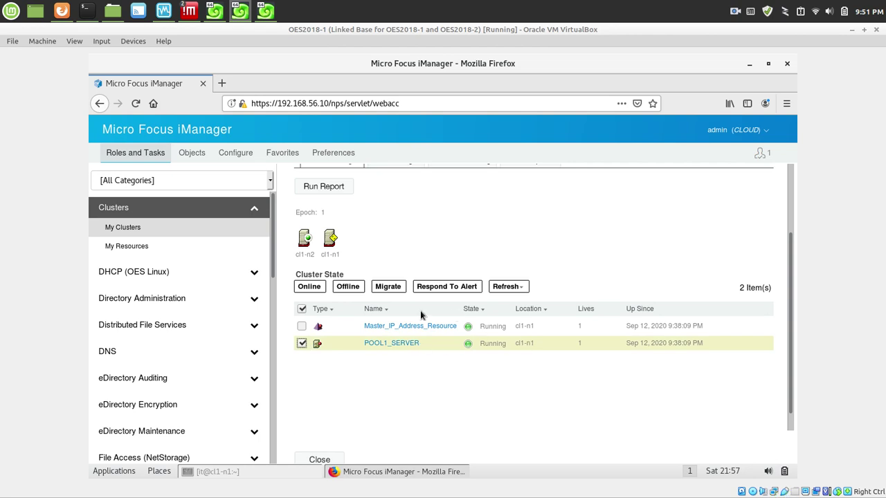
{"action": "left_click", "coordinate": [388, 288]}
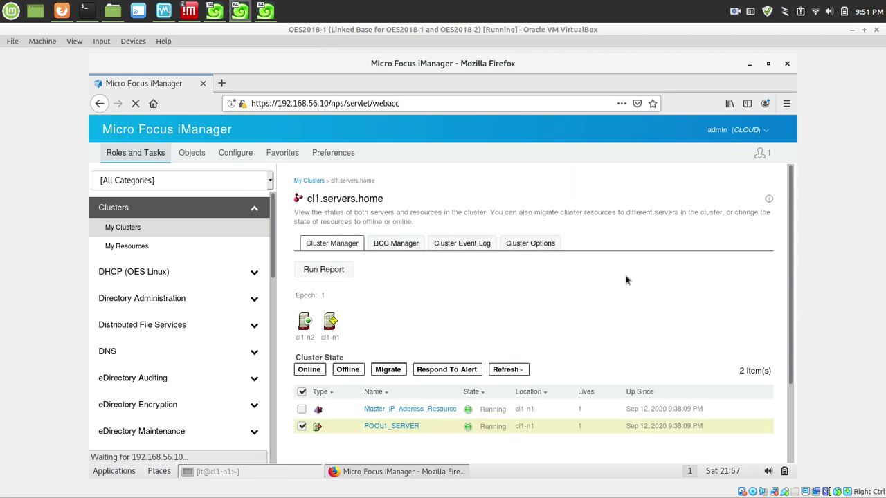
{"action": "scroll", "coordinate": [797, 350], "scroll_direction": "down", "scroll_amount": 2}
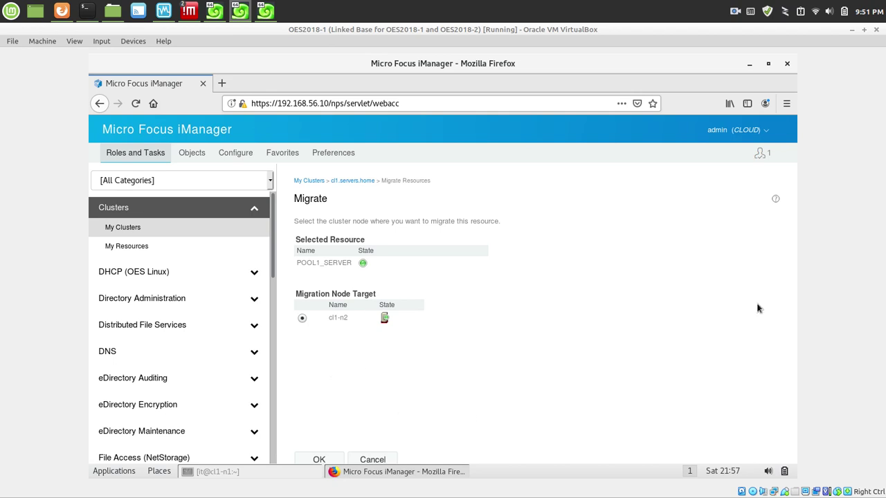
{"action": "left_click", "coordinate": [321, 459]}
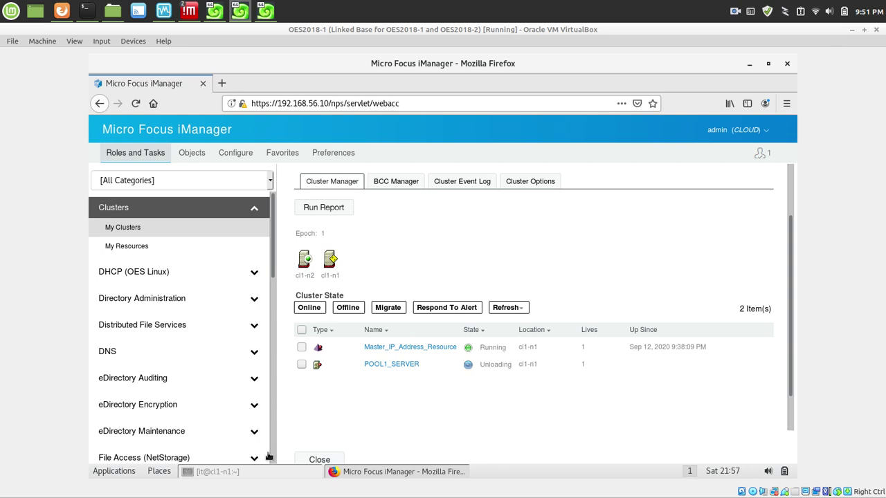
{"action": "left_click", "coordinate": [245, 472]}
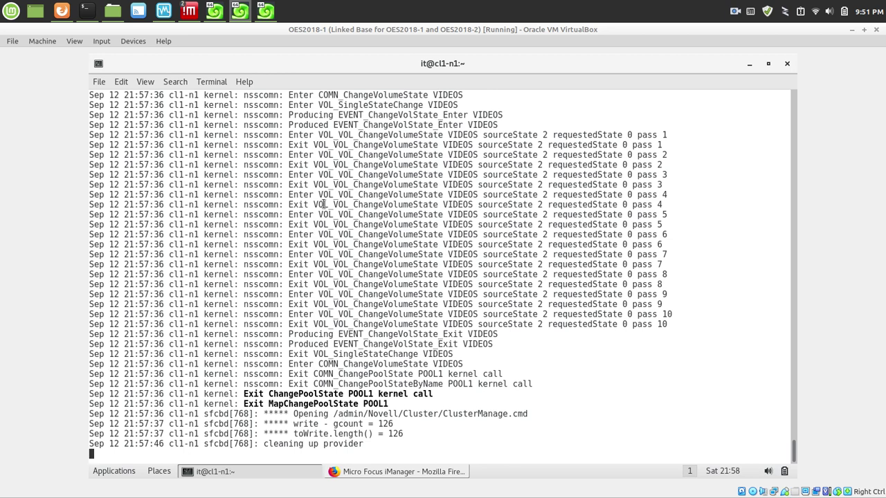
{"action": "left_click", "coordinate": [243, 476]}
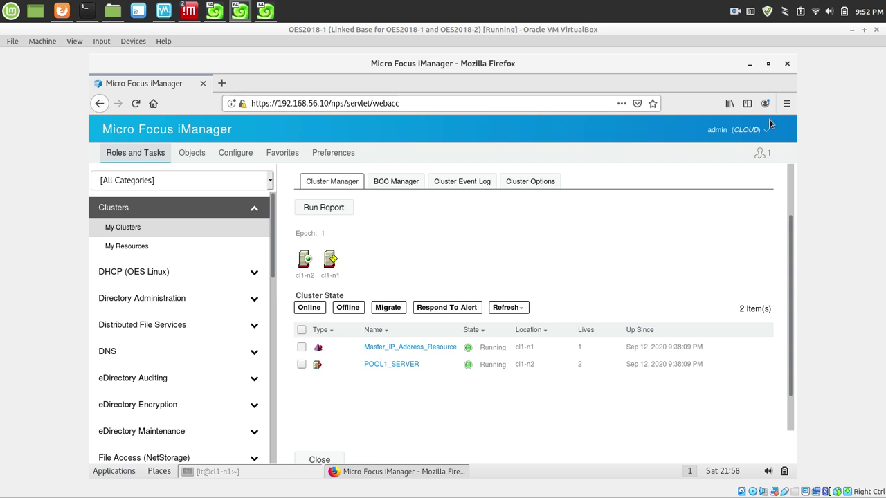
Confirm POOL1_SERVER now runs on cl1-n2, then check cl1-n2's terminal for POOL1 activation.
{"action": "left_click", "coordinate": [750, 64]}
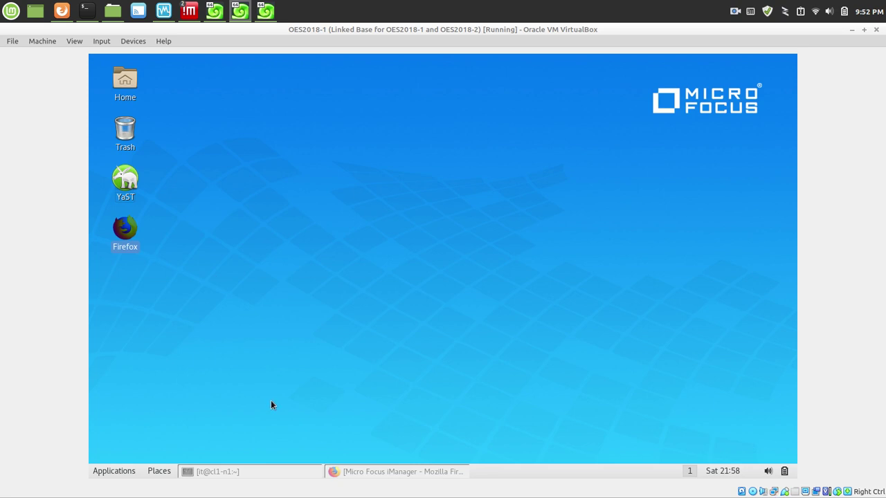
{"action": "left_click", "coordinate": [396, 475]}
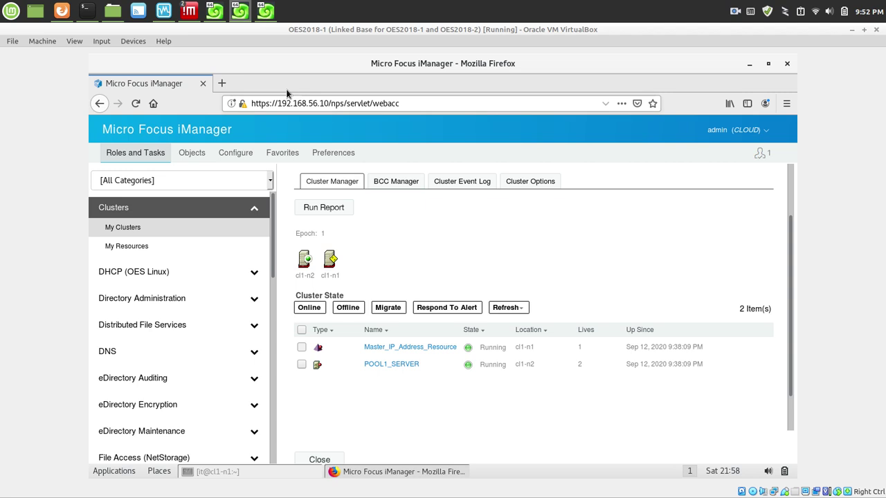
{"action": "left_click", "coordinate": [266, 11]}
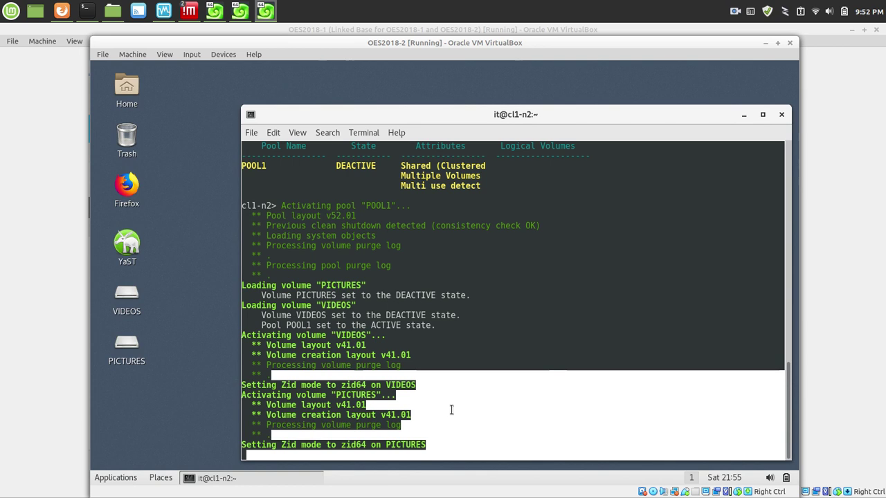
Run 'space' on cl1-n2: POOL1 79.99 GB, PICTURES 10.00 GB, VIDEOS 50.00 GB mounted.
{"action": "key", "text": "Return"}
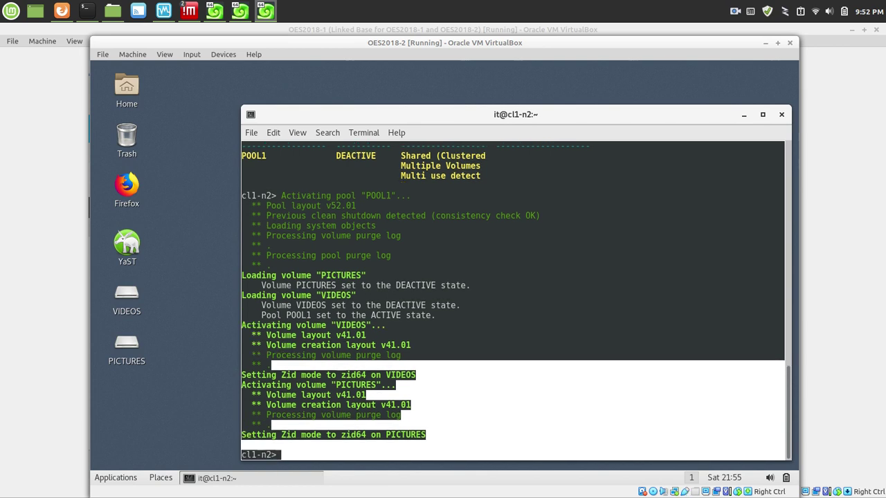
{"action": "type", "text": "space"}
{"action": "key", "text": "Return"}
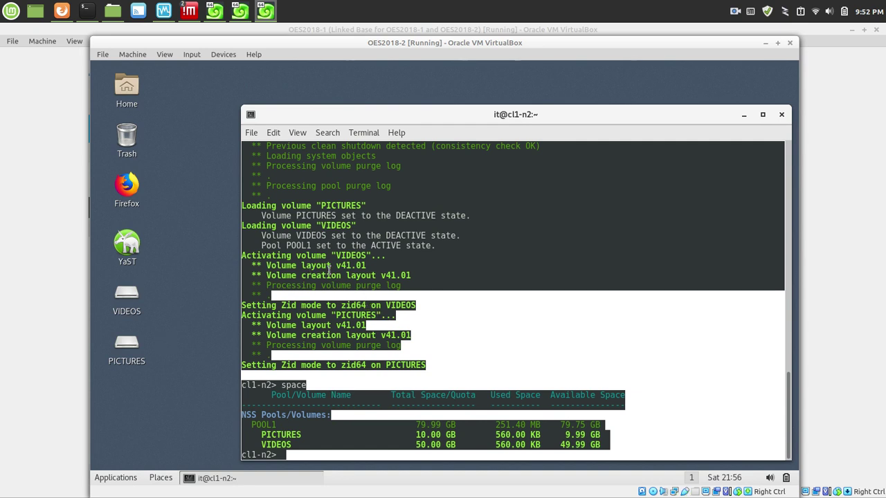
{"action": "left_click", "coordinate": [238, 8]}
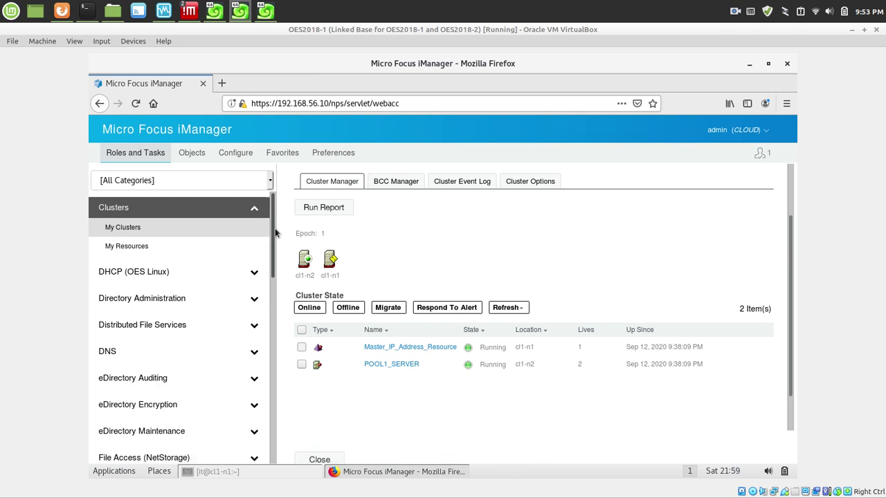
Expand Users in the Roles and Tasks list and open Create User.
{"action": "left_click_drag", "start_coordinate": [274, 234], "coordinate": [263, 444]}
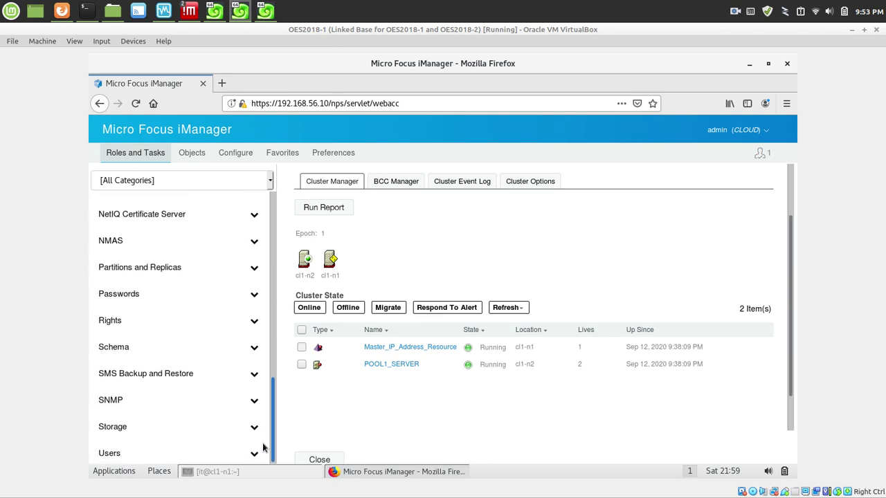
{"action": "left_click", "coordinate": [93, 453]}
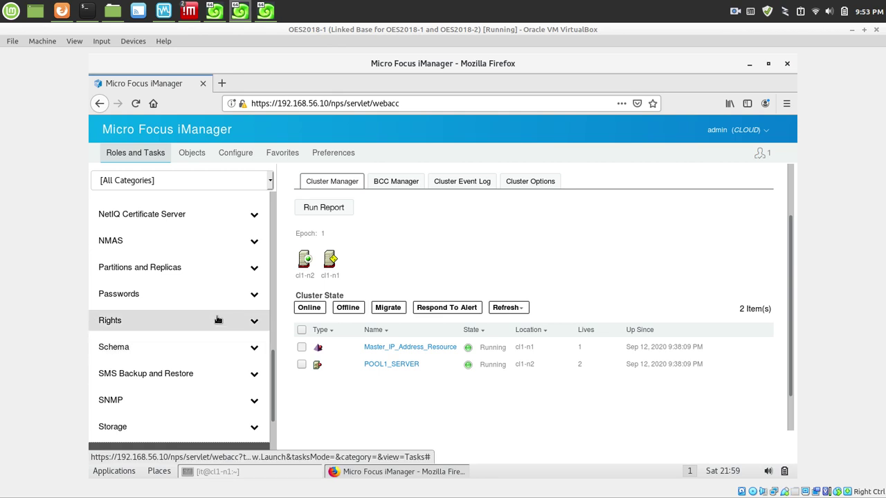
{"action": "left_click_drag", "start_coordinate": [274, 381], "coordinate": [285, 446]}
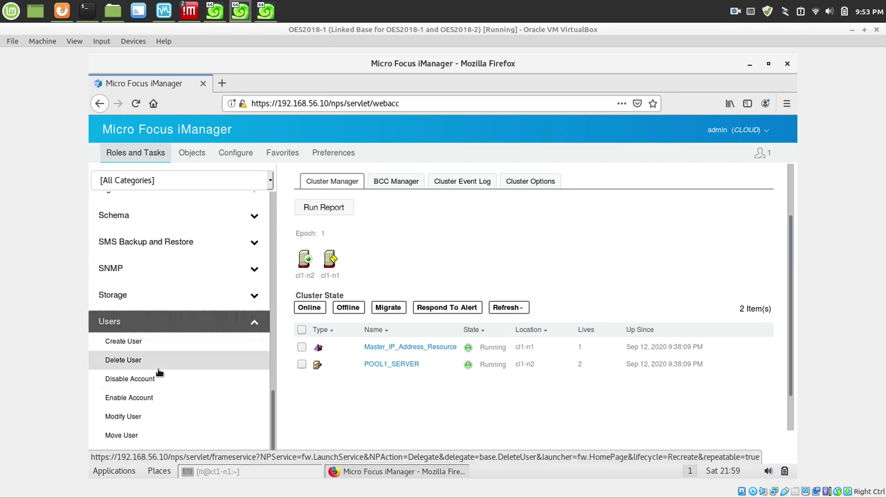
{"action": "left_click", "coordinate": [128, 343]}
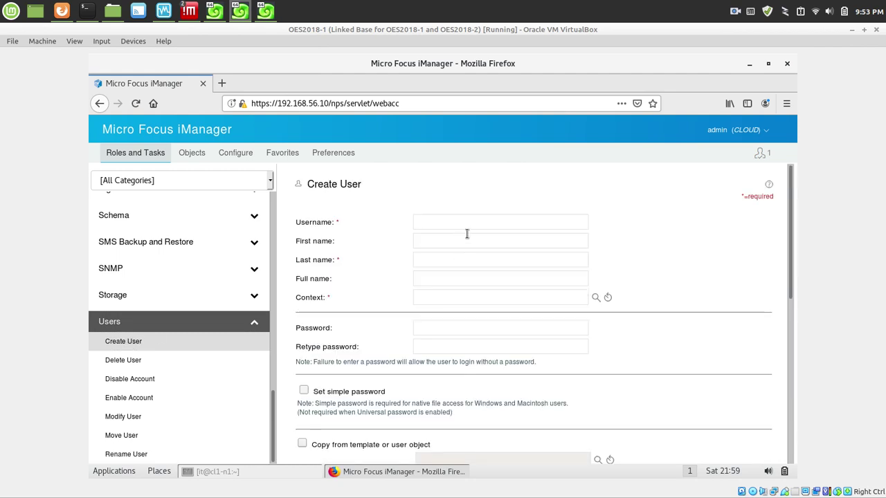
Enter username 'someuser', fill in the user's first and last name, and choose context 'home'.
{"action": "type", "text": "w"}
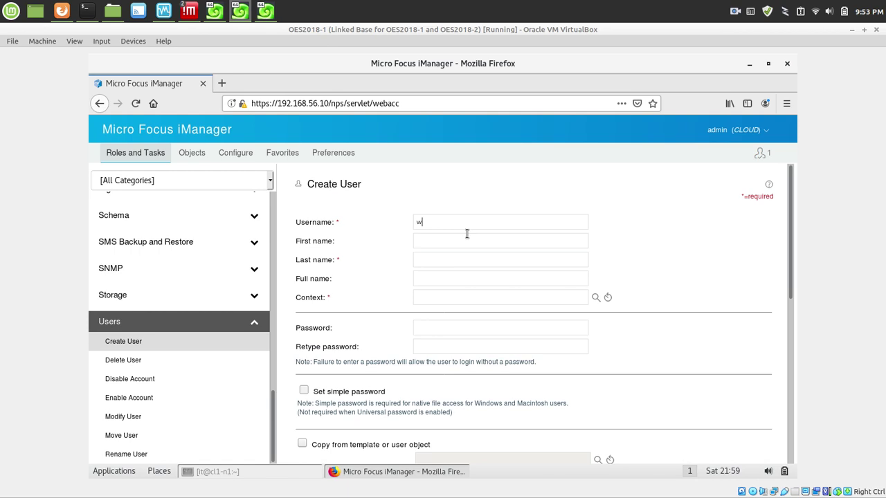
{"action": "type", "text": "in10"}
{"action": "key", "text": "BackSpace"}
{"action": "key", "text": "BackSpace"}
{"action": "key", "text": "BackSpace"}
{"action": "key", "text": "BackSpace"}
{"action": "key", "text": "BackSpace"}
{"action": "type", "text": "someuser"}
{"action": "key", "text": "Tab"}
{"action": "type", "text": "Wi"}
{"action": "key", "text": "Tab"}
{"action": "type", "text": "Ten"}
{"action": "key", "text": "Tab"}
{"action": "key", "text": "Tab"}
{"action": "left_click", "coordinate": [596, 297]}
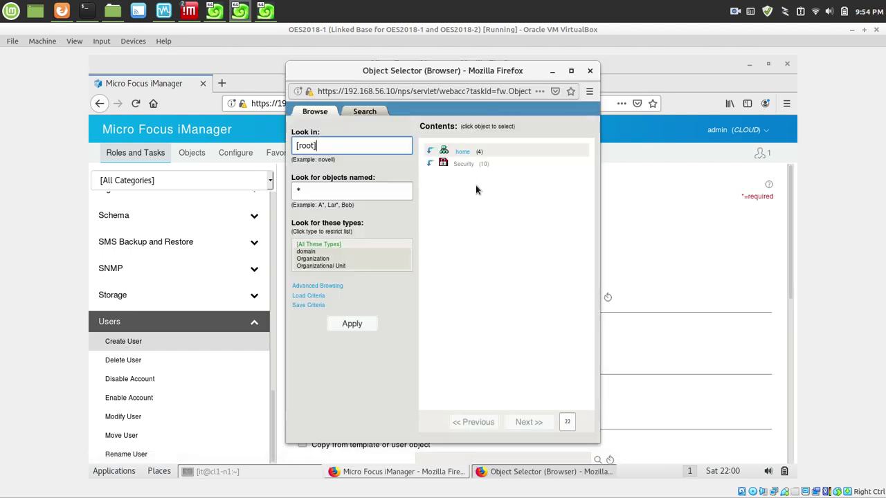
{"action": "left_click", "coordinate": [462, 153]}
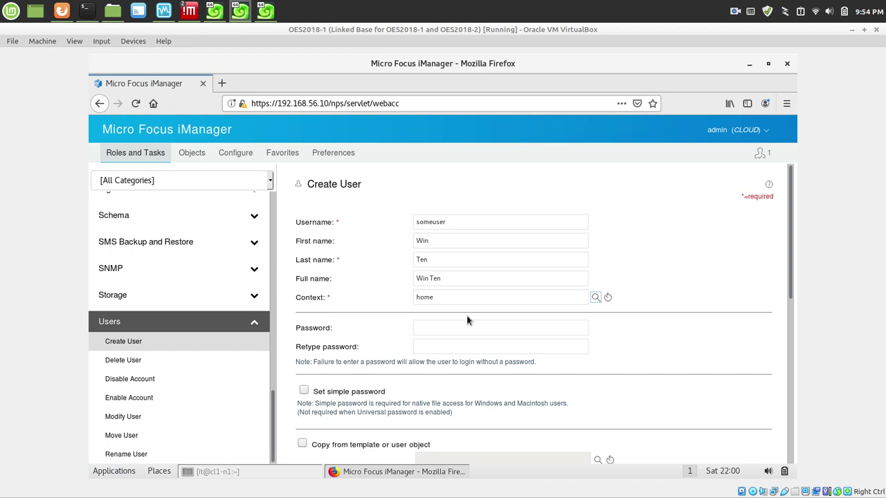
Enter the user's password and retype it to confirm.
{"action": "left_click", "coordinate": [420, 327]}
{"action": "key", "text": "Tab"}
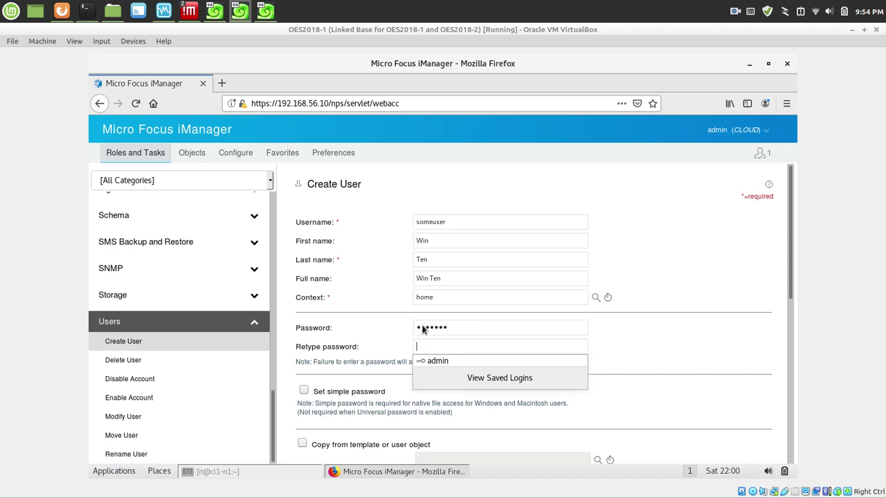
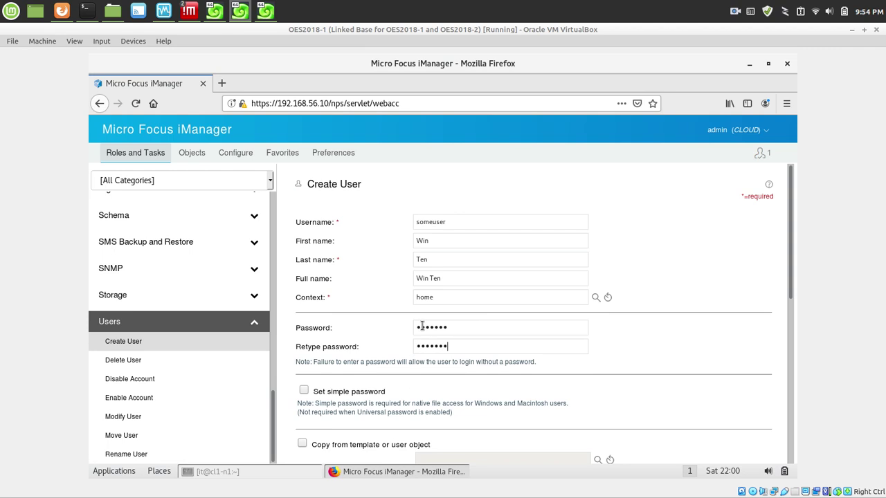
{"action": "double_click", "coordinate": [422, 326]}
{"action": "key", "text": "Tab"}
Enable 'Set simple password' on the Create User form and fill in both simple password fields.
{"action": "left_click_drag", "start_coordinate": [788, 267], "coordinate": [812, 384]}
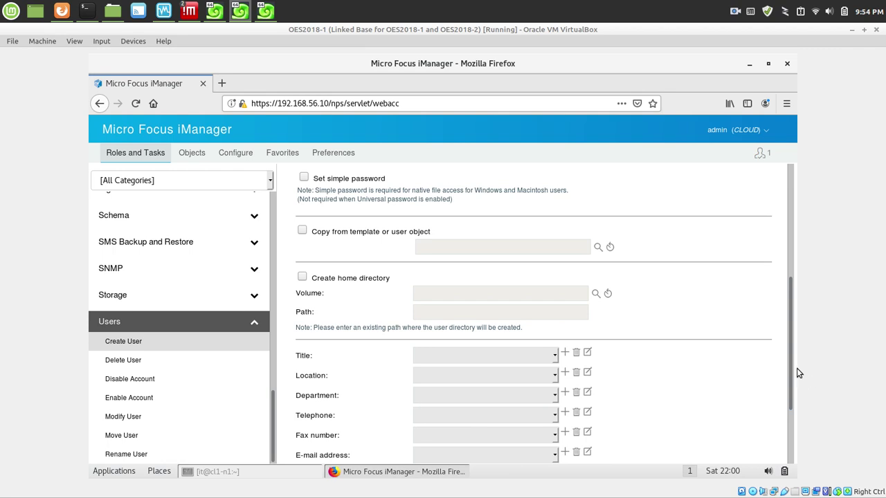
{"action": "left_click_drag", "start_coordinate": [788, 374], "coordinate": [758, 191]}
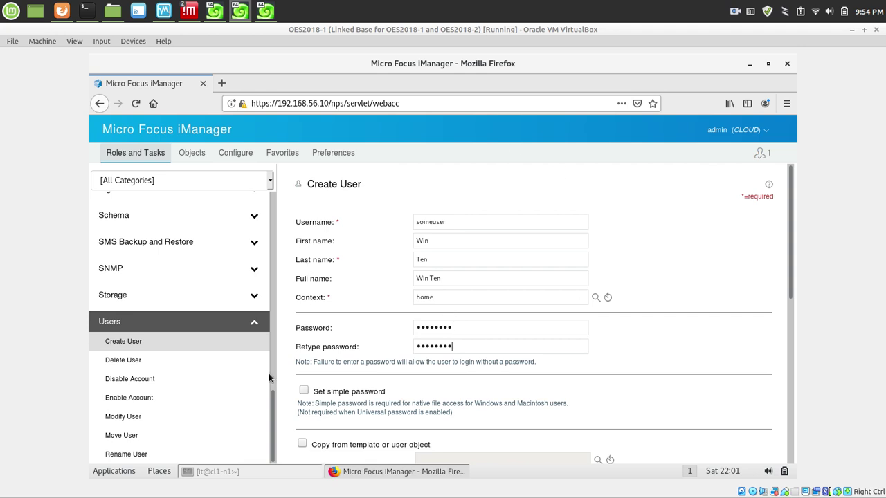
{"action": "left_click", "coordinate": [304, 392]}
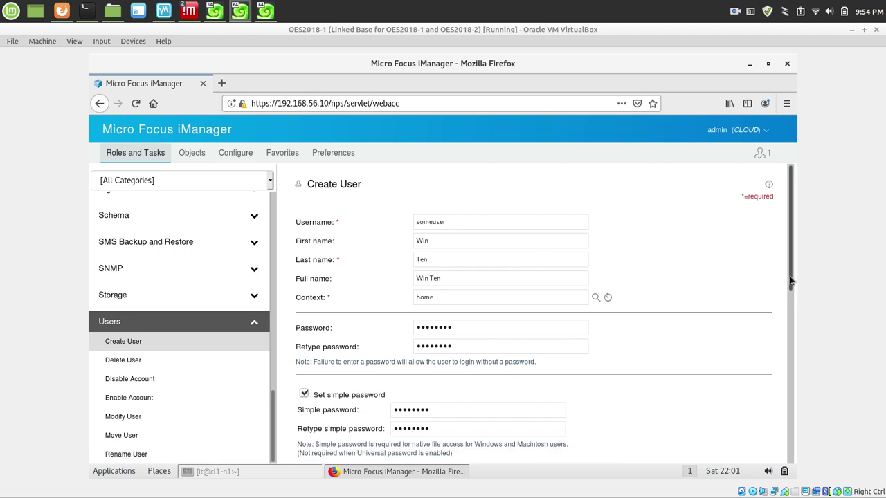
{"action": "left_click_drag", "start_coordinate": [790, 283], "coordinate": [826, 409]}
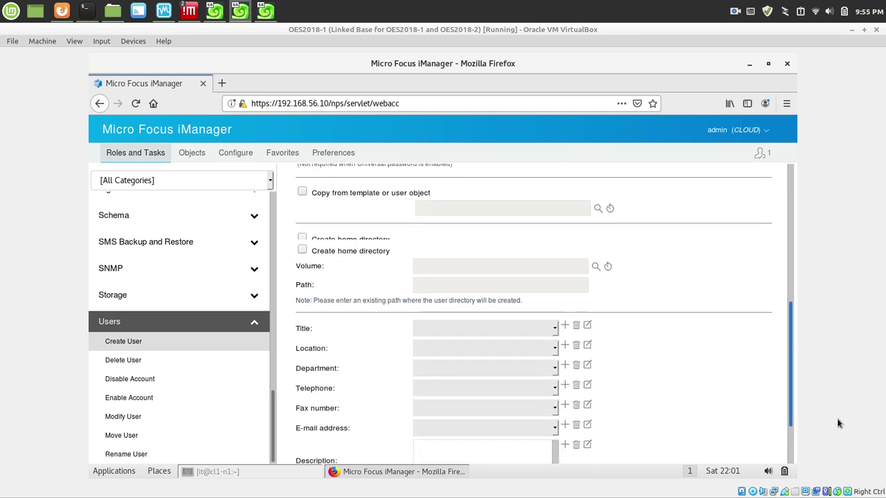
Add the title 'demo user' and the department 'home' to the new user.
{"action": "left_click", "coordinate": [565, 311]}
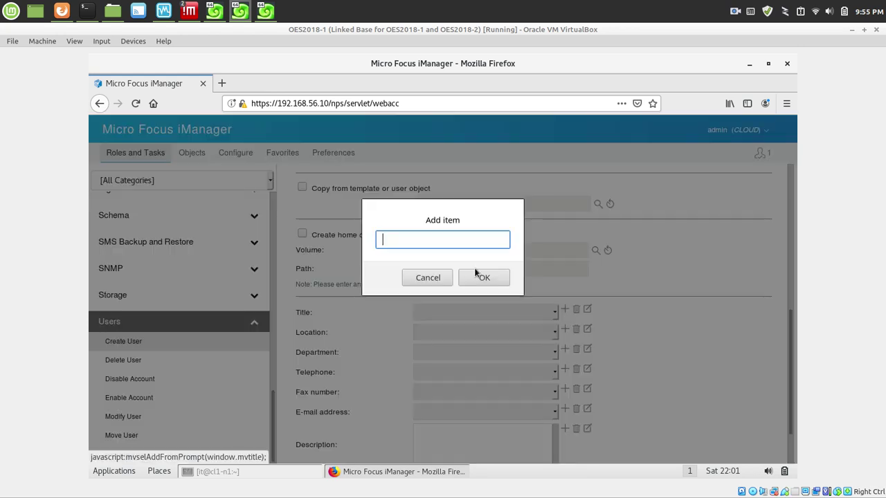
{"action": "type", "text": "demo user"}
{"action": "left_click", "coordinate": [476, 275]}
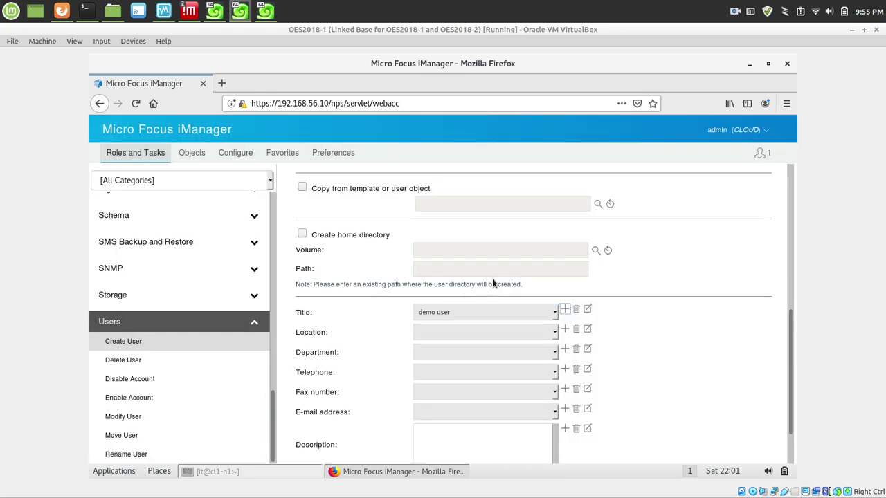
{"action": "left_click", "coordinate": [483, 351]}
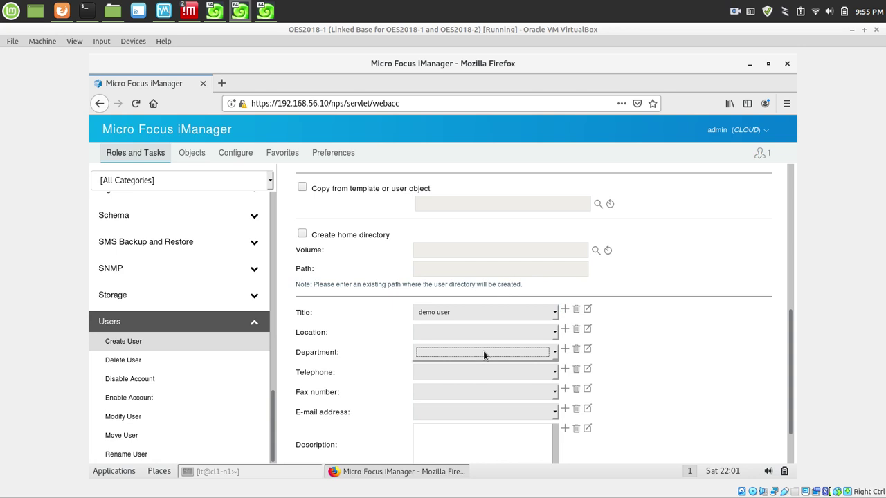
{"action": "left_click", "coordinate": [565, 349]}
{"action": "type", "text": "home"}
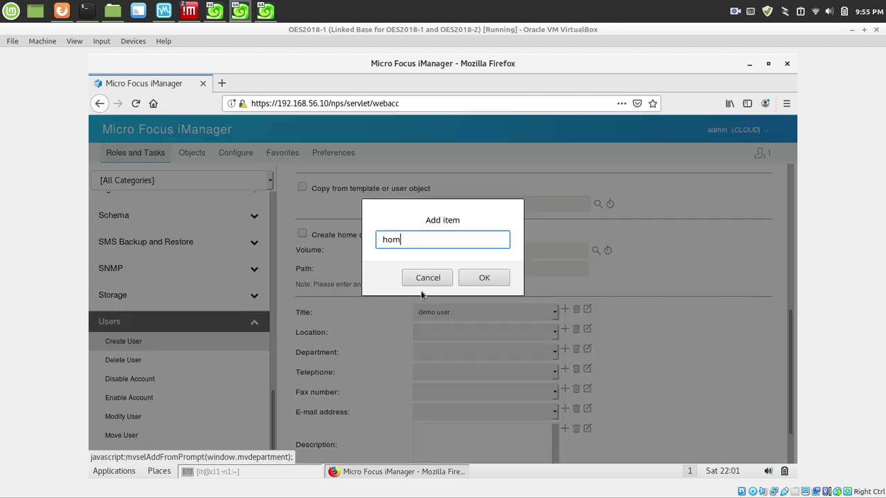
{"action": "left_click", "coordinate": [469, 280]}
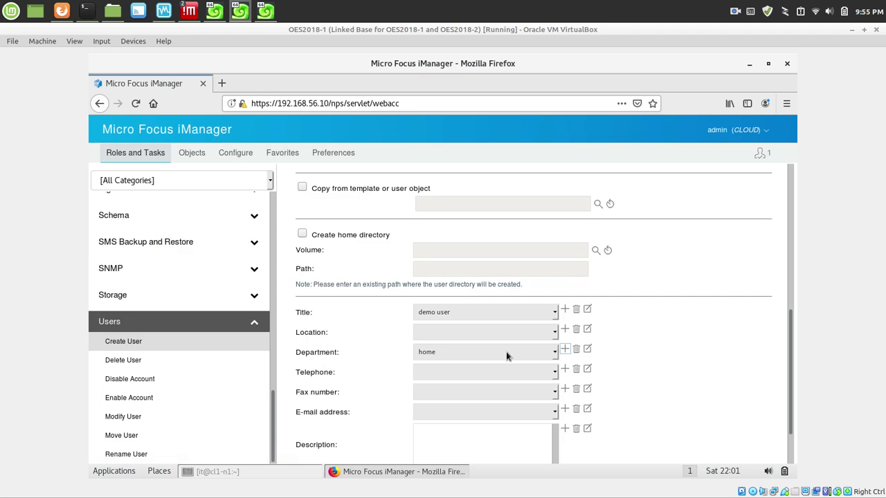
Add the description 'For access to voluems' and submit the Create User form.
{"action": "scroll", "coordinate": [791, 387], "scroll_direction": "down", "scroll_amount": 2}
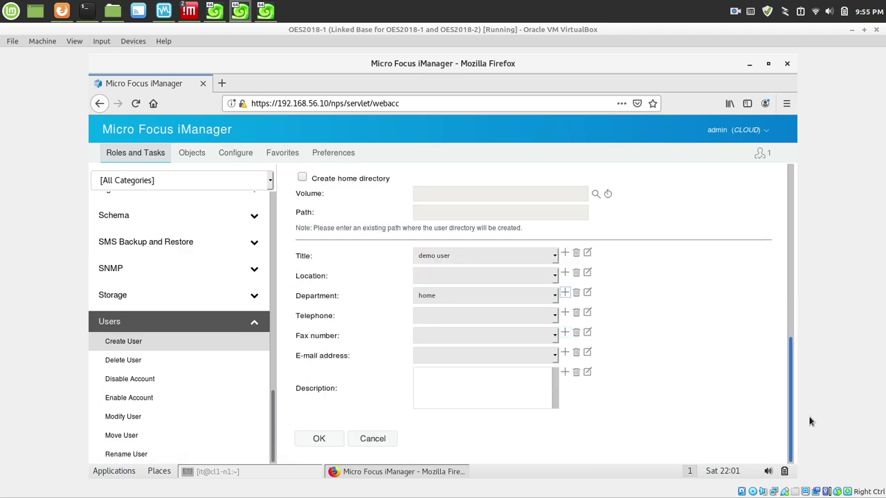
{"action": "left_click", "coordinate": [564, 372]}
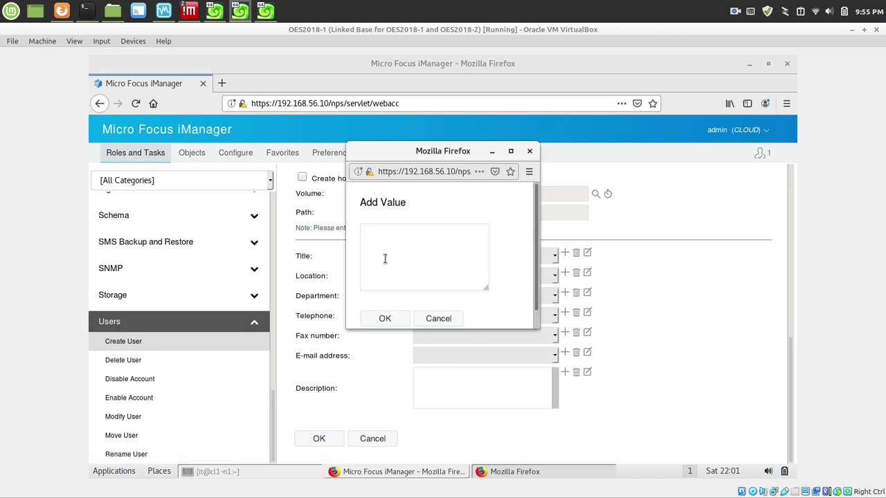
{"action": "type", "text": "For access to voluems"}
{"action": "left_click", "coordinate": [384, 318]}
{"action": "left_click", "coordinate": [317, 440]}
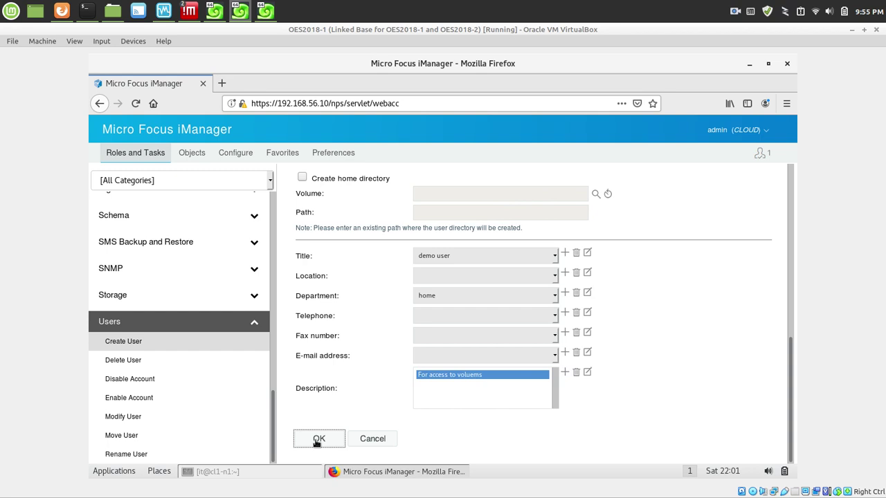
{"action": "scroll", "coordinate": [316, 442], "scroll_direction": "up", "scroll_amount": 3}
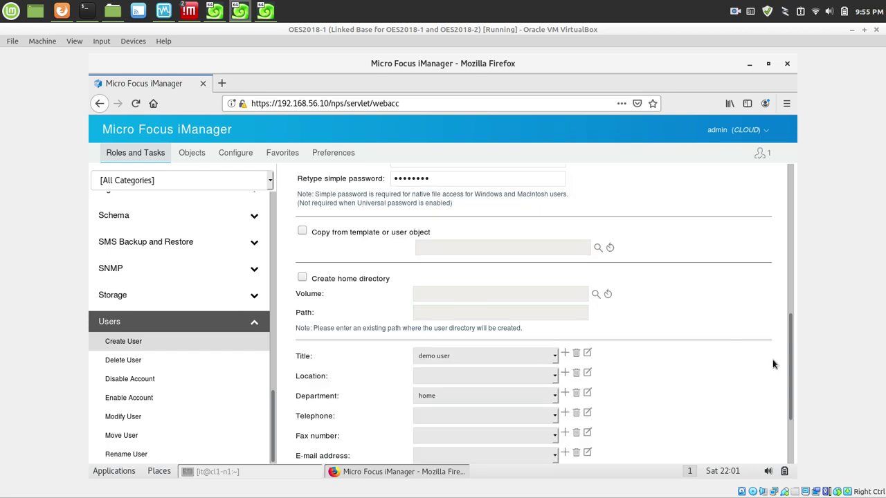
Review the simple-password failure message, then minimize Firefox to reveal the OES2018-1 desktop.
{"action": "scroll", "coordinate": [790, 399], "scroll_direction": "down", "scroll_amount": 4}
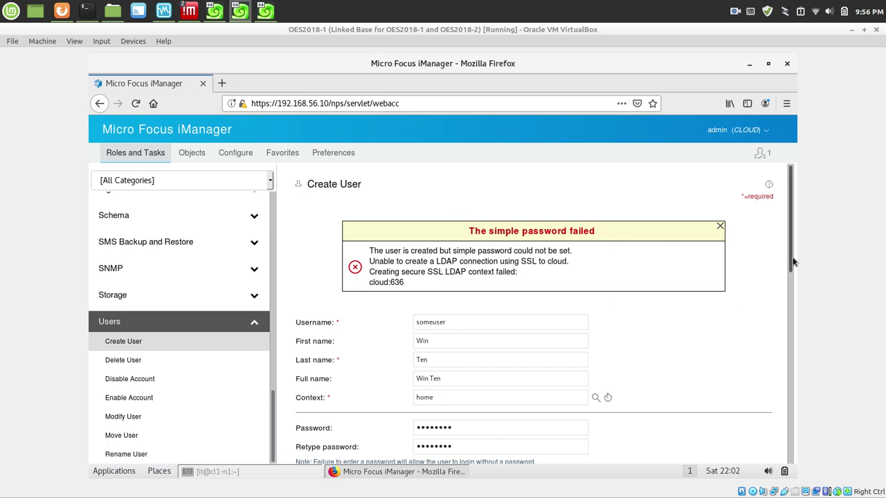
{"action": "left_click_drag", "start_coordinate": [792, 257], "coordinate": [785, 469]}
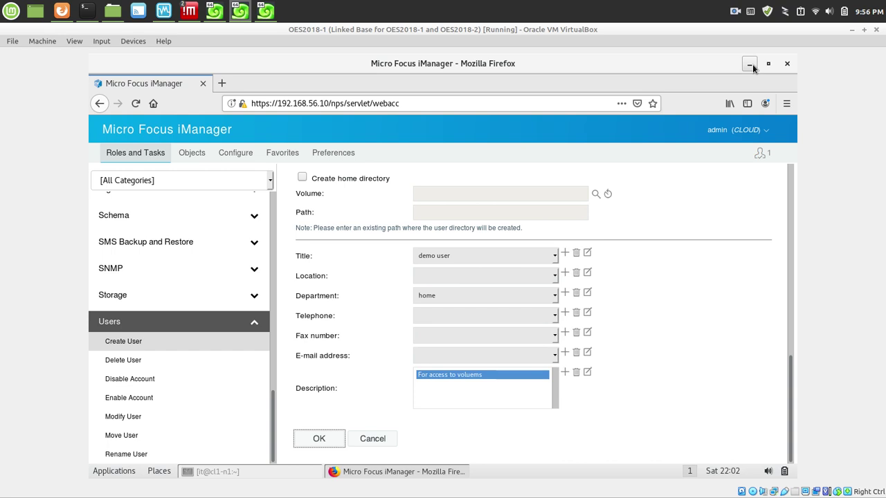
{"action": "left_click", "coordinate": [752, 64]}
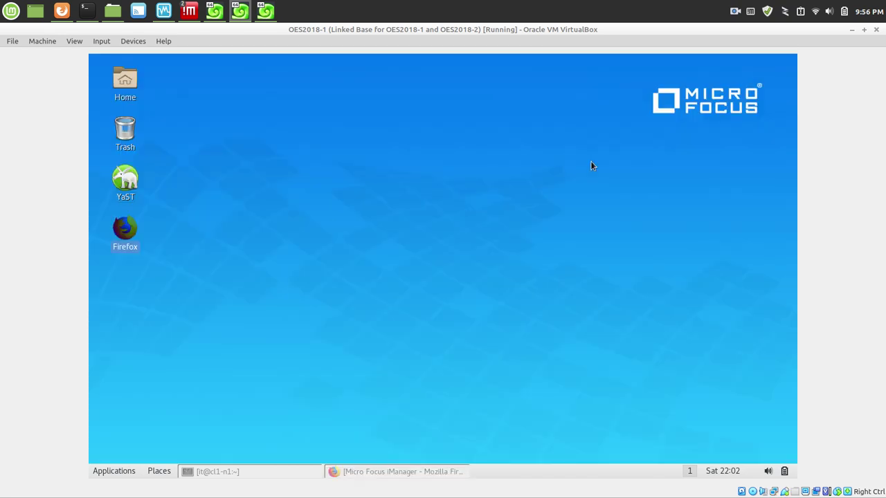